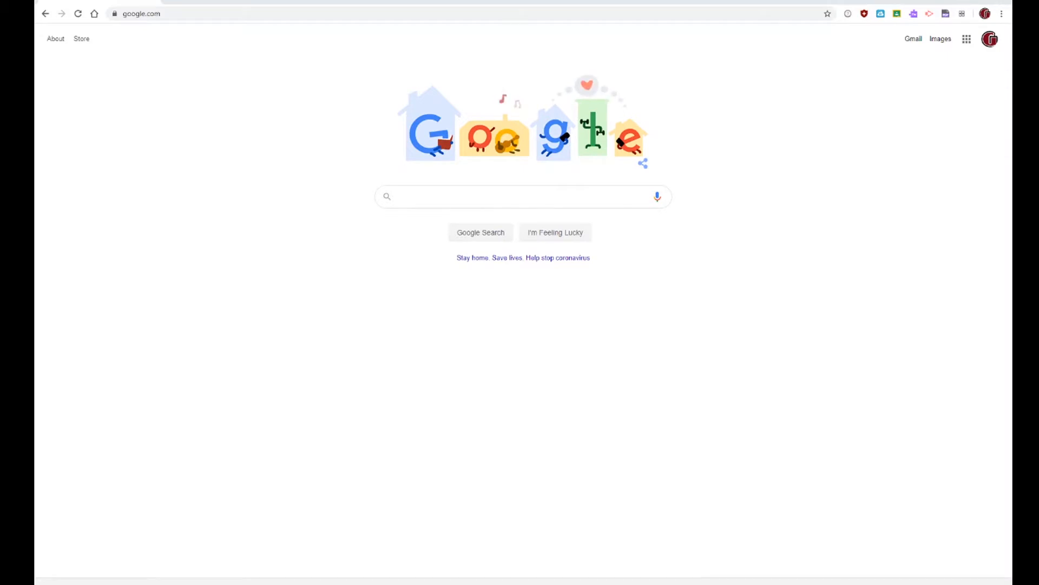
# Step: Find the Gravit Designer website by searching for "gravit" and start its online design app
pyautogui.click(175, 17)
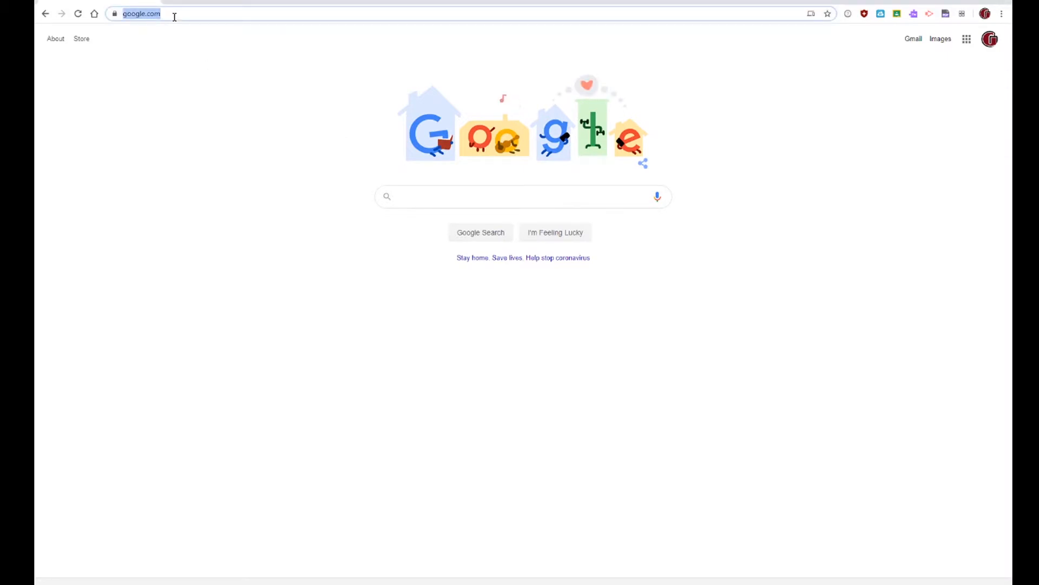
pyautogui.write('gravit')
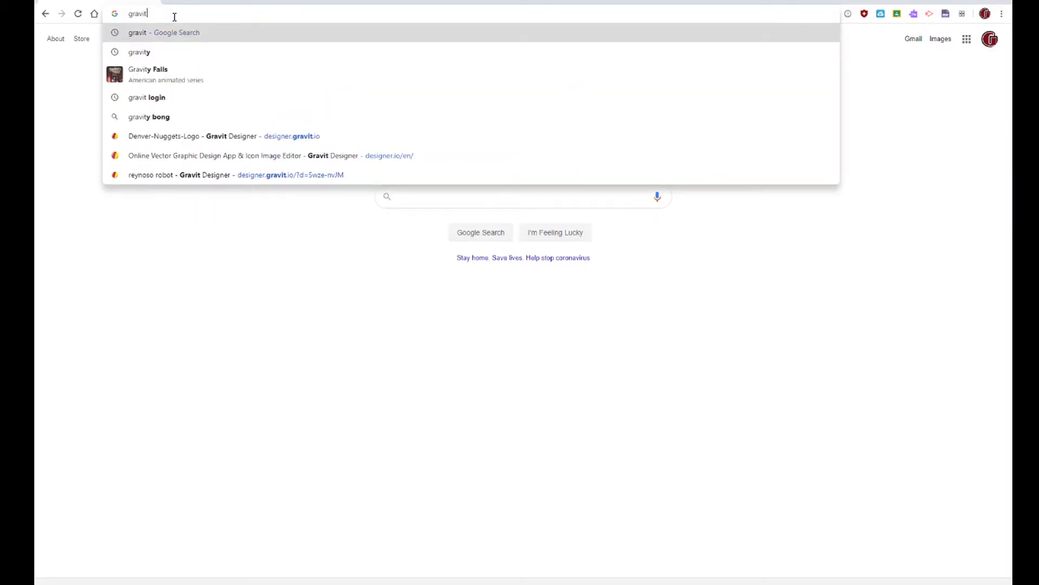
pyautogui.click(144, 36)
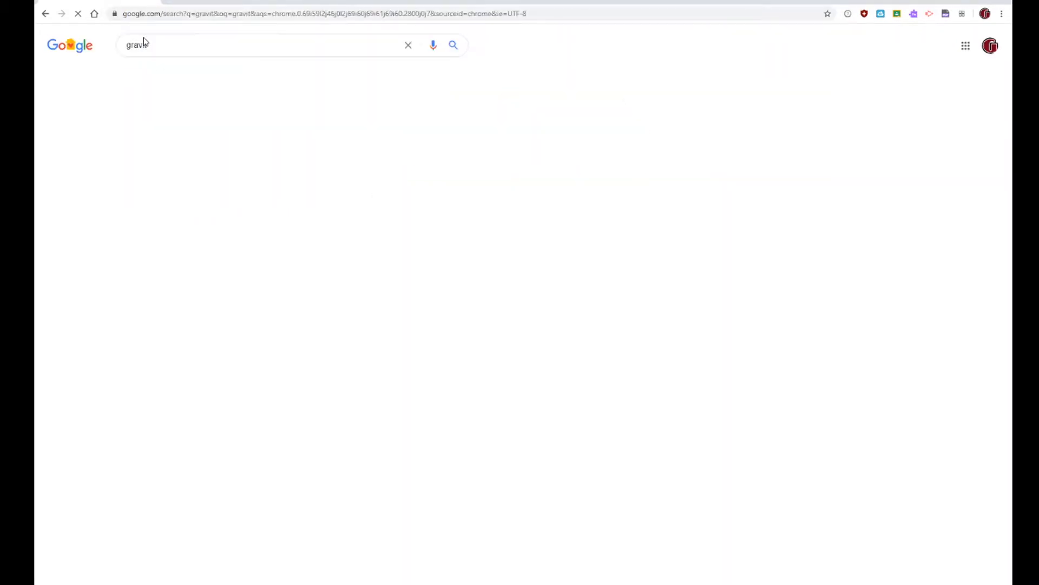
pyautogui.click(151, 131)
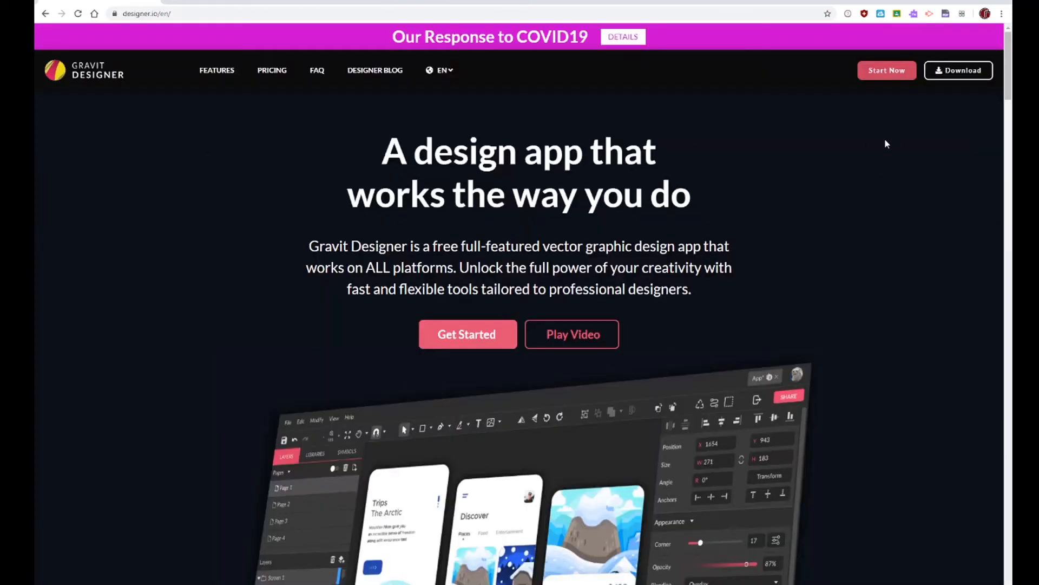
pyautogui.click(893, 74)
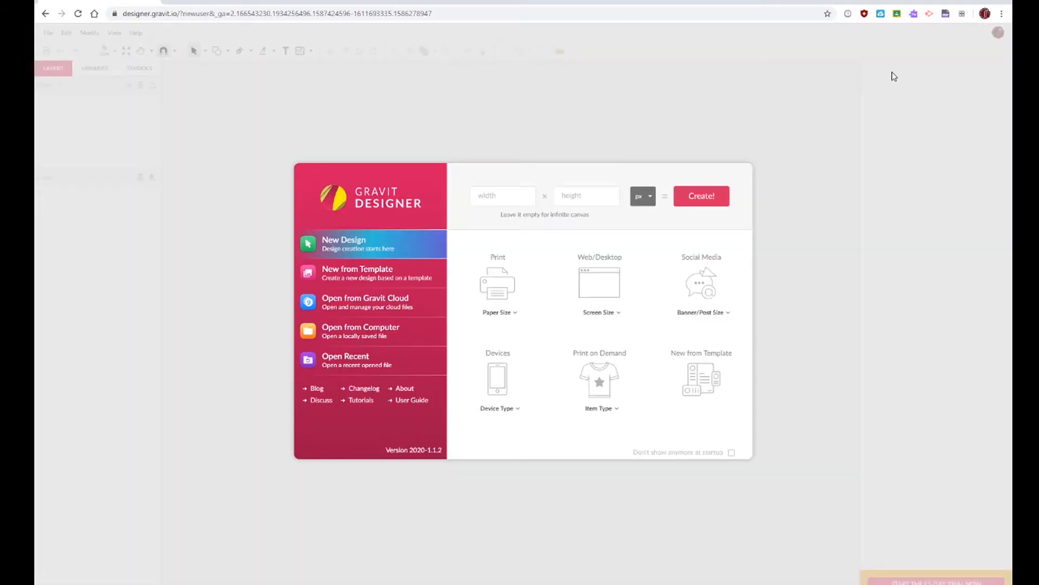
# Step: Open the "Denver Nuggets logo" JPG from the computer's Downloads folder
pyautogui.click(349, 336)
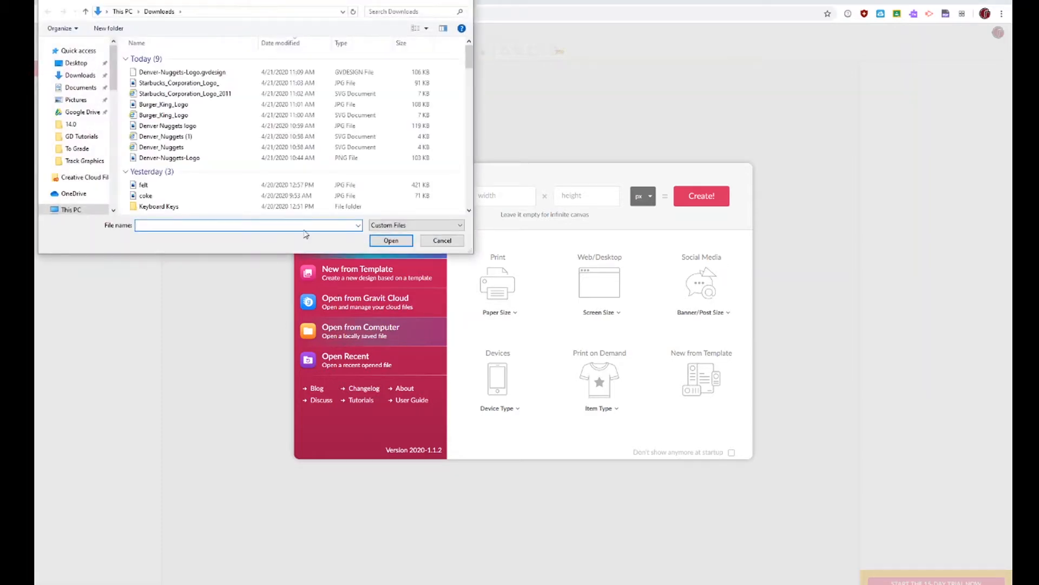
pyautogui.click(176, 126)
pyautogui.click(391, 241)
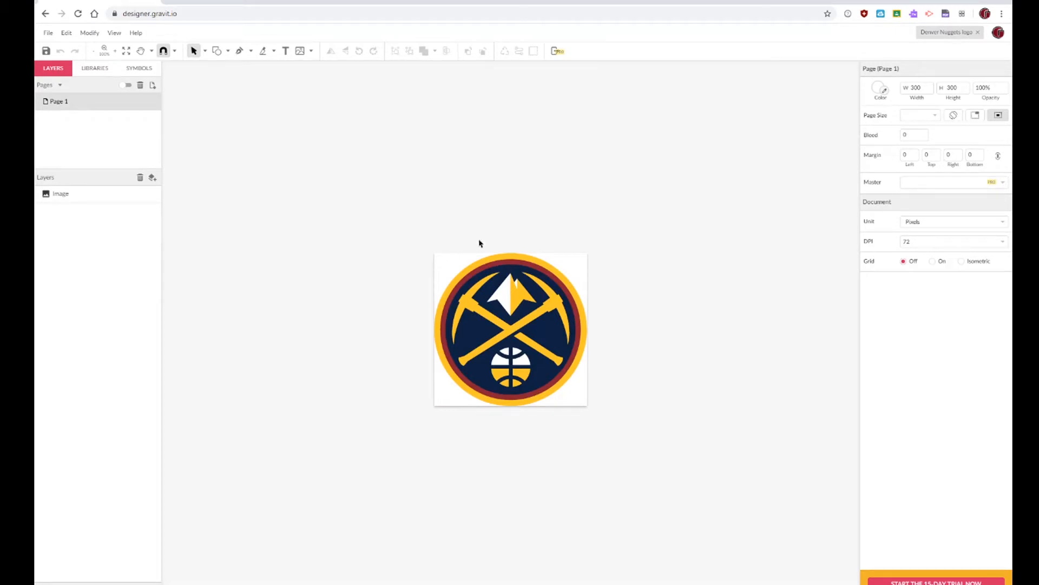
# Step: Enlarge the view of the Denver Nuggets logo and centre it in the workspace
pyautogui.click(503, 306)
pyautogui.click(105, 51)
pyautogui.press('z')
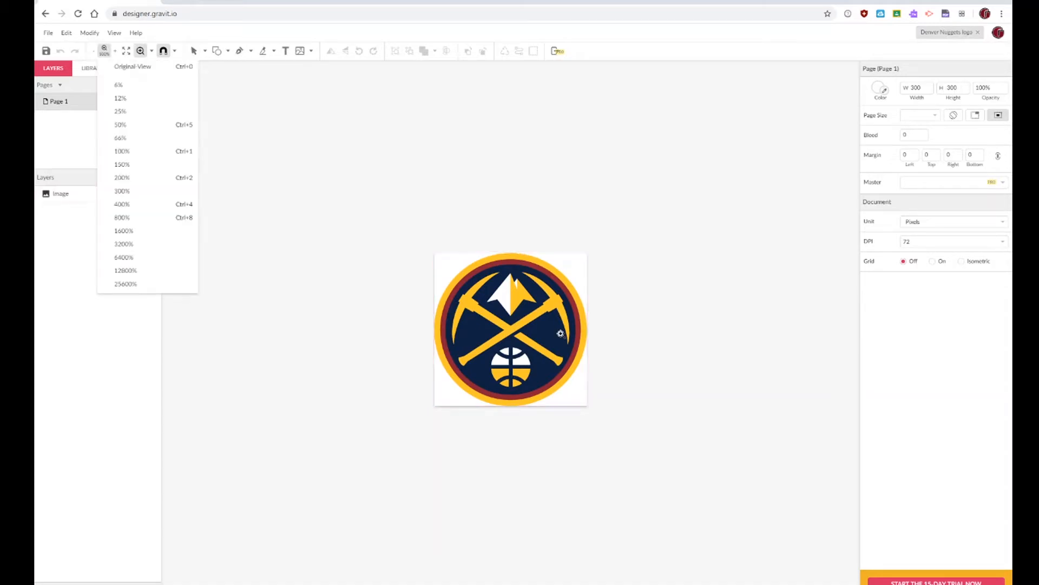
pyautogui.click(560, 333)
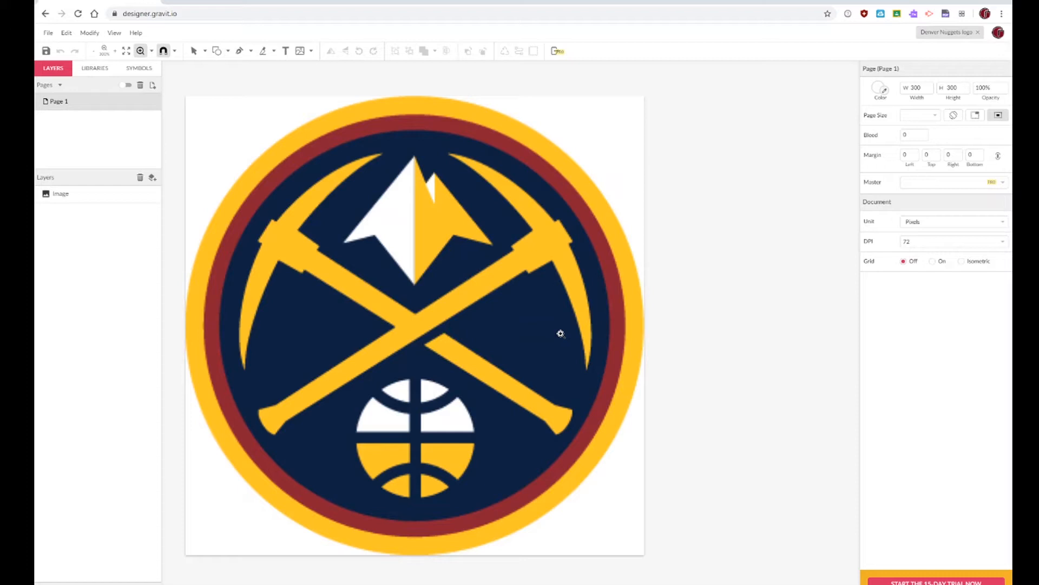
pyautogui.press('h')
pyautogui.moveTo(502, 329); pyautogui.dragTo(588, 328)
pyautogui.press('z')
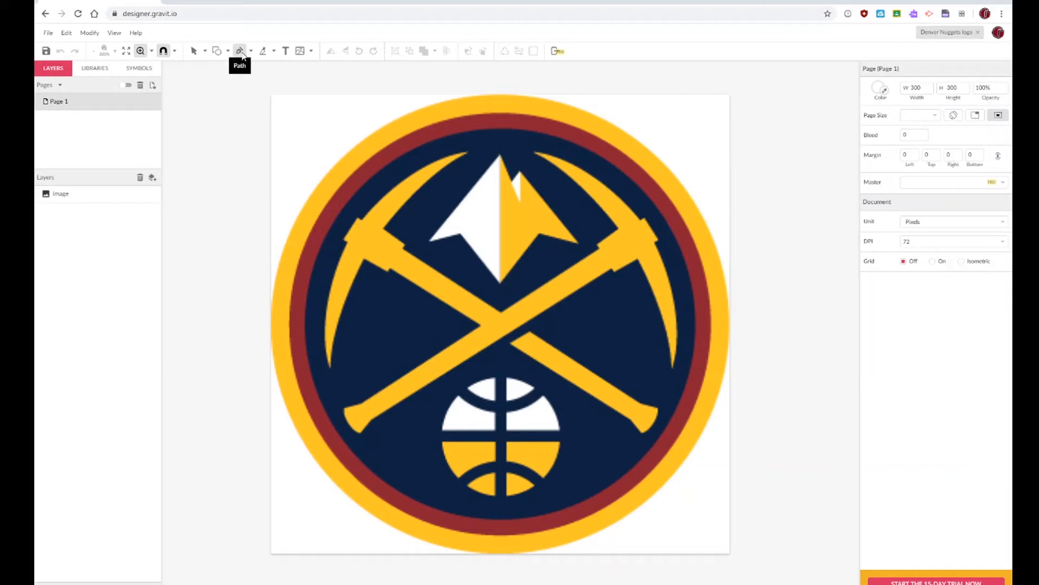
pyautogui.click(252, 51)
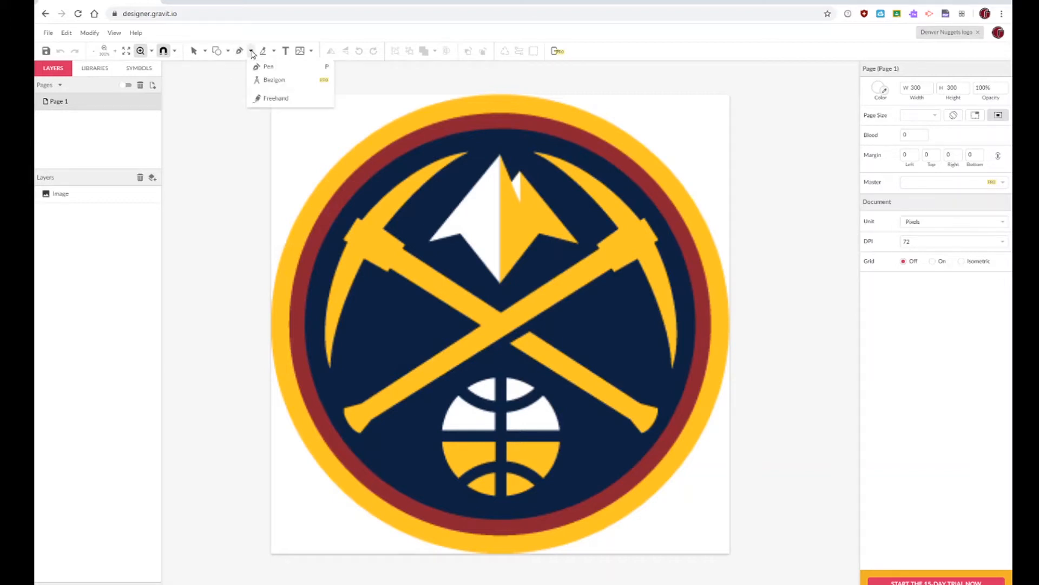
pyautogui.click(205, 51)
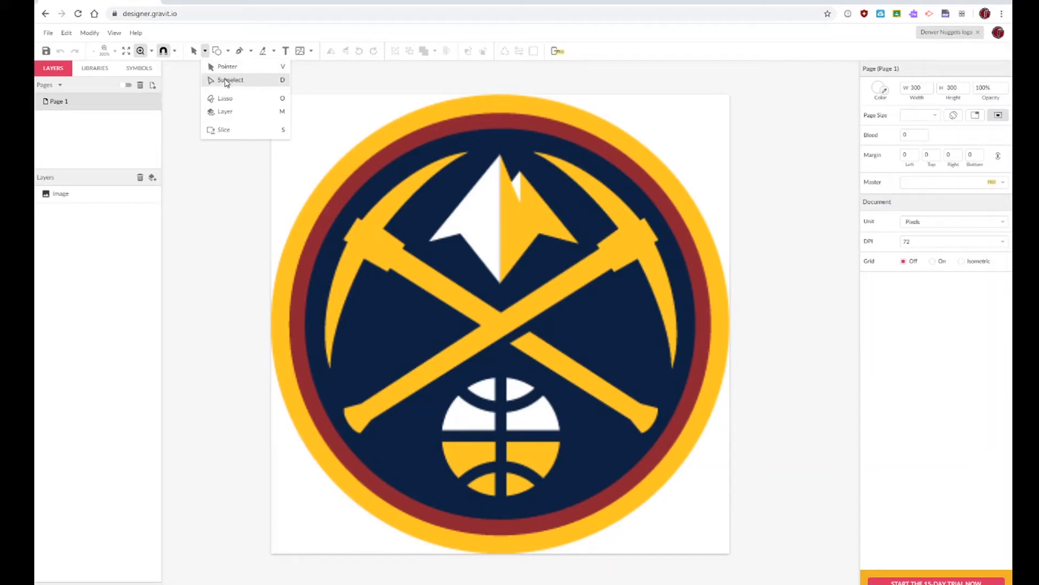
pyautogui.click(231, 81)
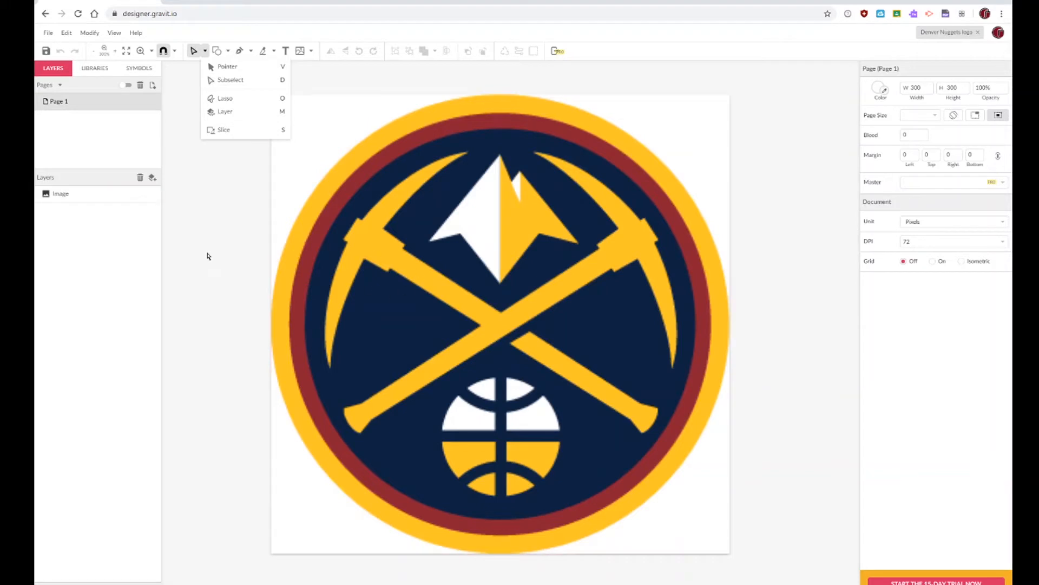
pyautogui.click(249, 237)
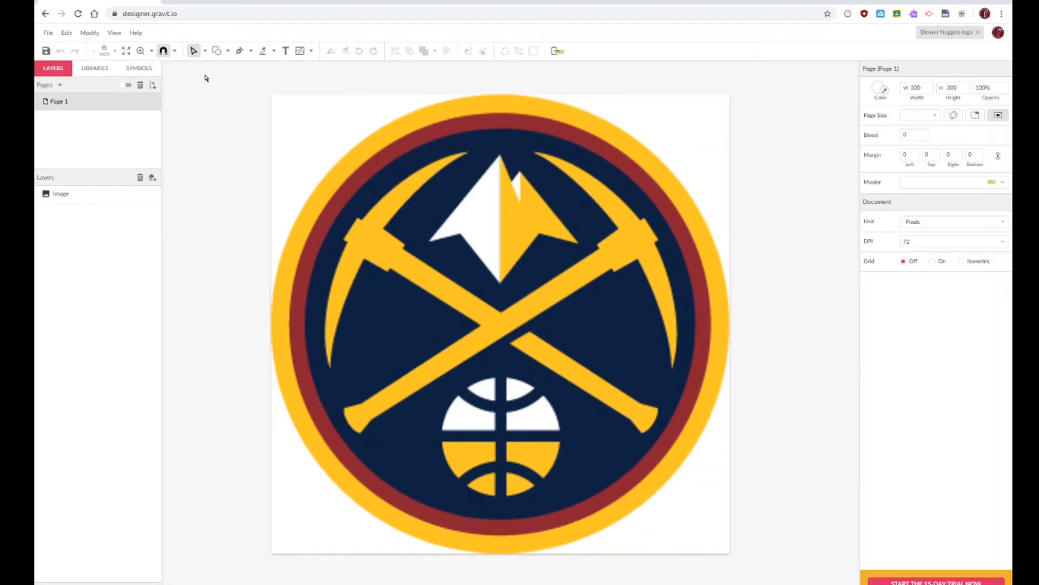
# Step: Draw a 300 × 300 px circle with the Ellipse tool from the logo's top centre to its lower edge, at X 150, Y 0
pyautogui.click(228, 52)
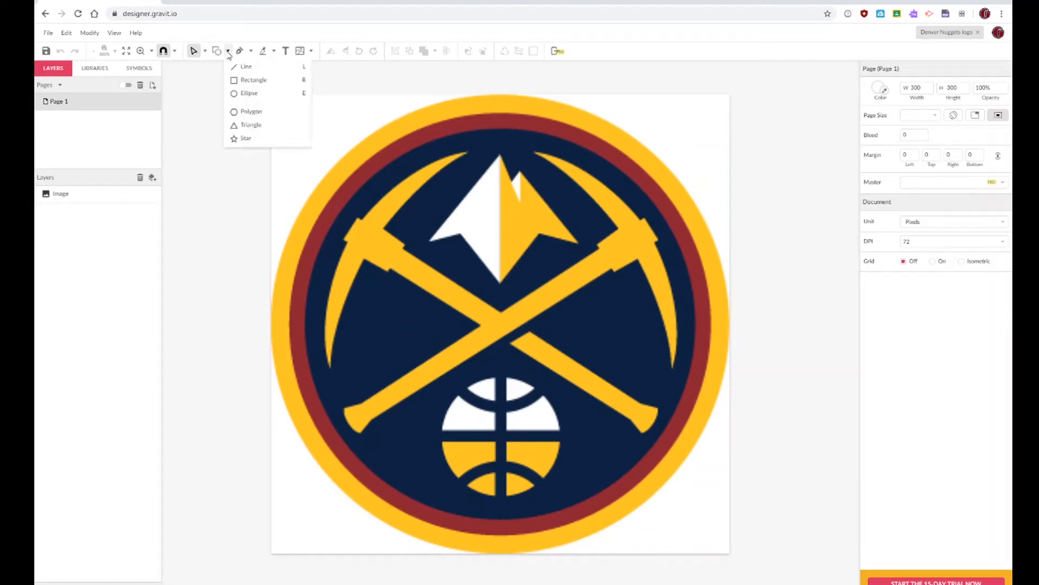
pyautogui.click(246, 94)
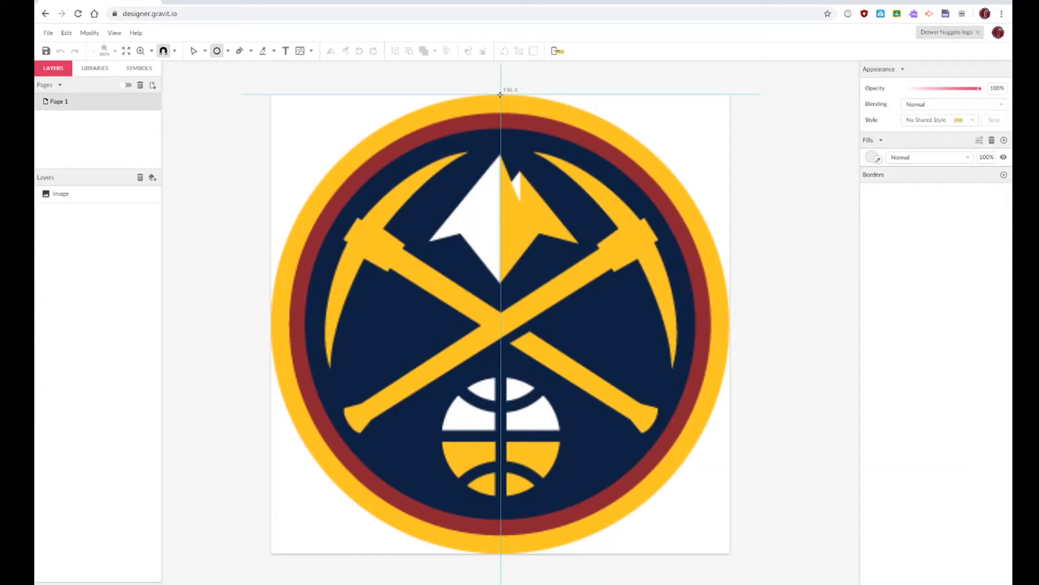
pyautogui.moveTo(500, 94); pyautogui.dragTo(520, 371)
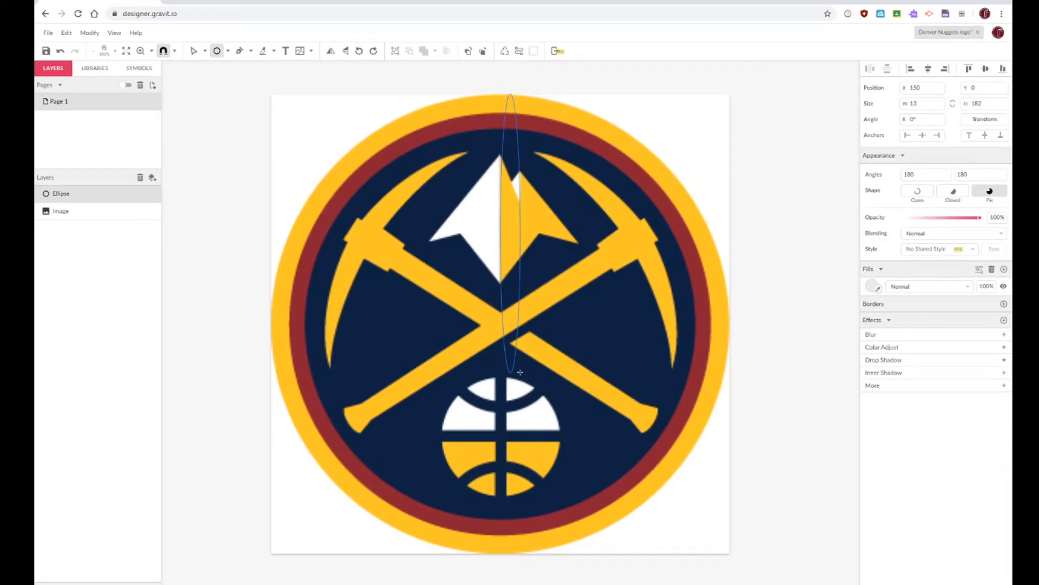
pyautogui.press('shift')
pyautogui.moveTo(520, 371); pyautogui.dragTo(501, 552)
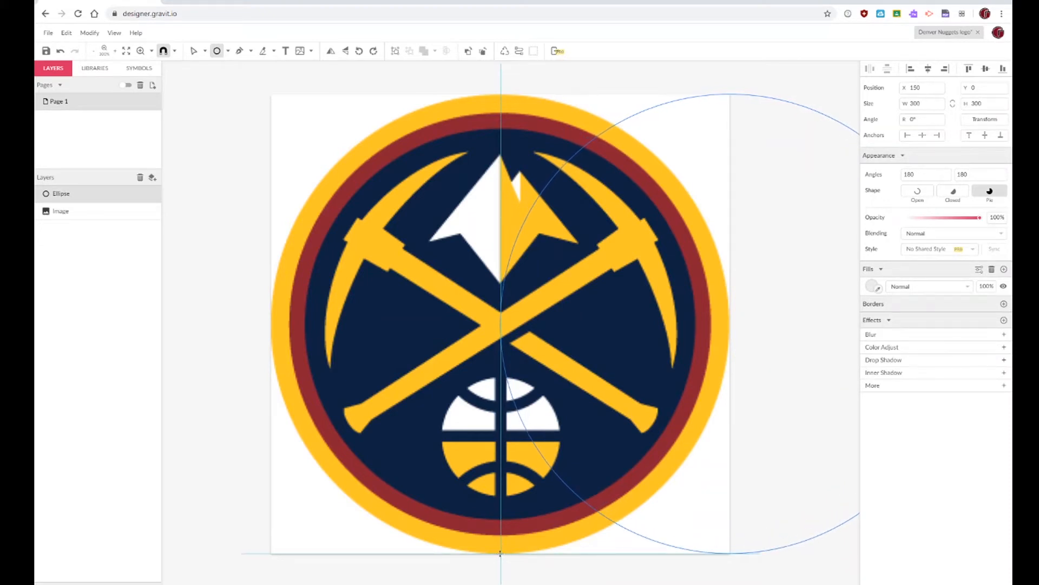
pyautogui.moveTo(500, 553); pyautogui.dragTo(500, 552)
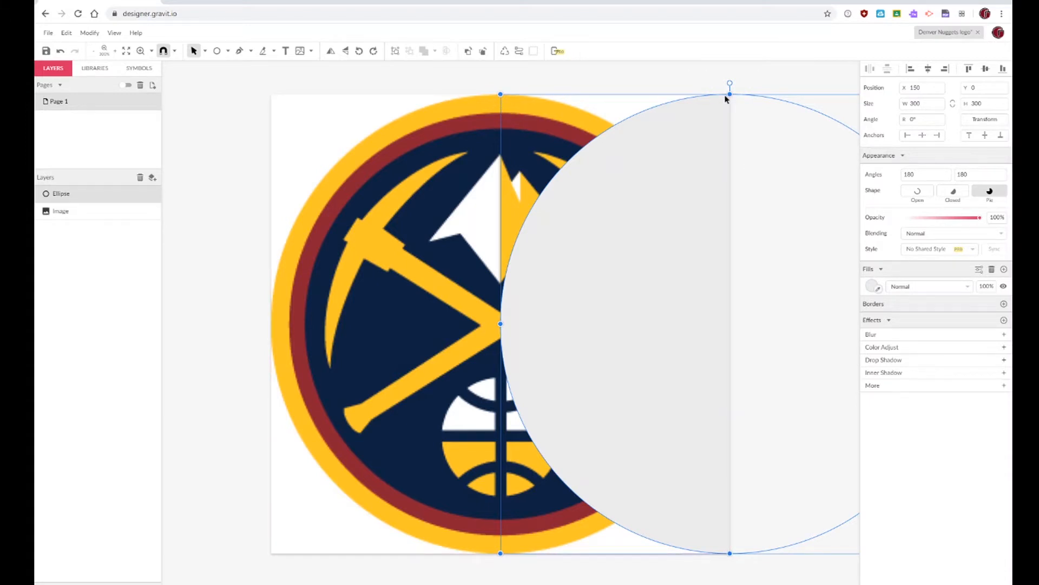
# Step: Fill the circle with the gold sampled from the logo's outer ring and move it over the logo at X 0, Y 0
pyautogui.click(879, 291)
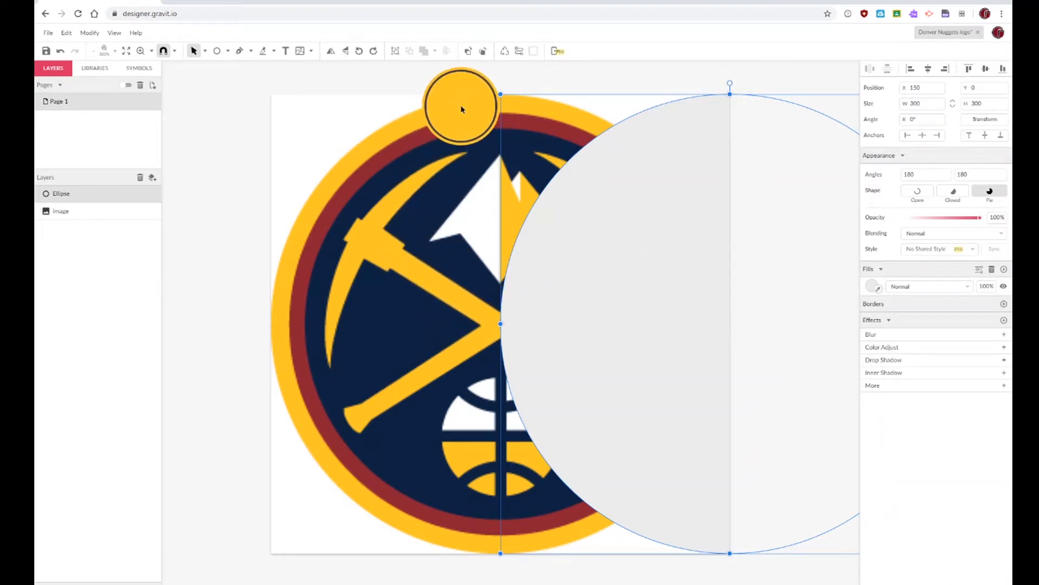
pyautogui.click(462, 109)
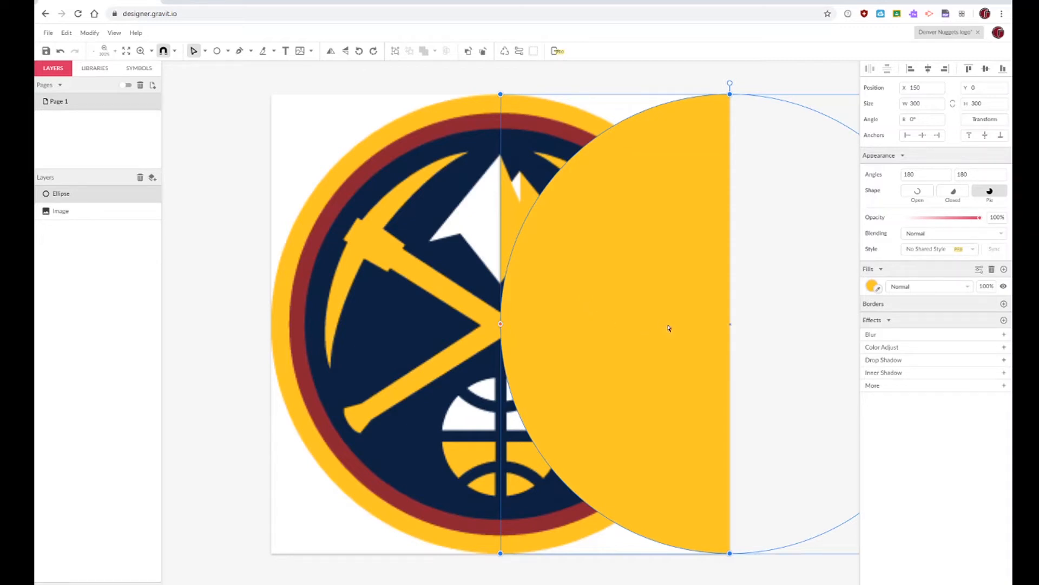
pyautogui.moveTo(670, 327); pyautogui.dragTo(439, 322)
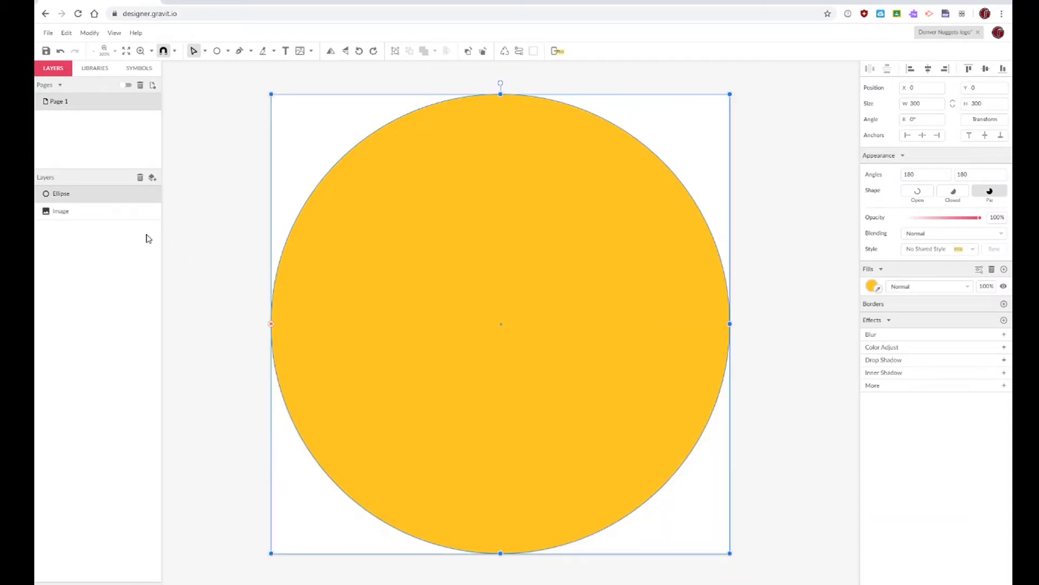
# Step: Rename the circle's layer as Gold Background
pyautogui.click(61, 196)
pyautogui.click(62, 196)
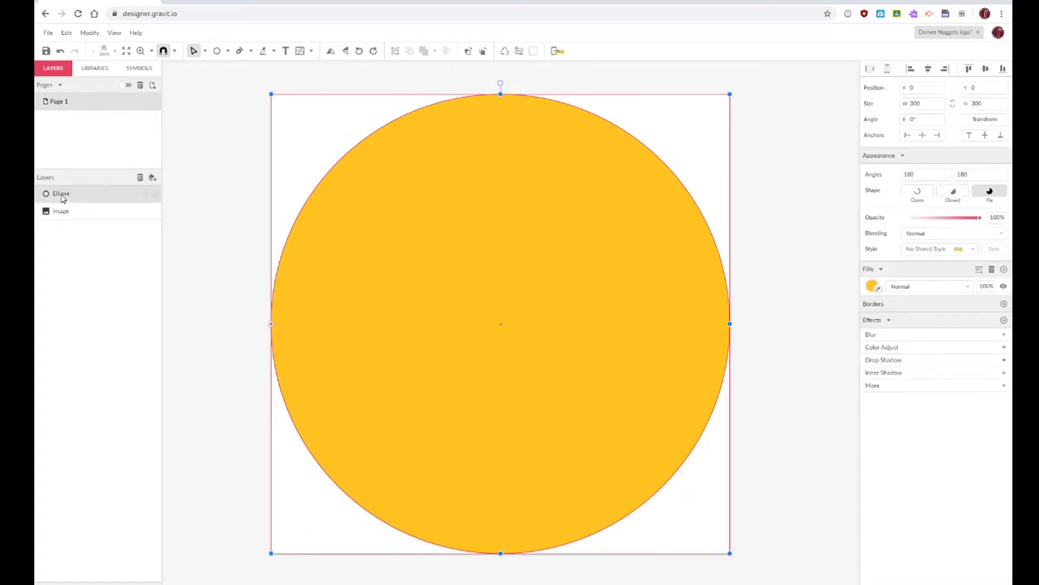
pyautogui.click(62, 196)
pyautogui.doubleClick(61, 194)
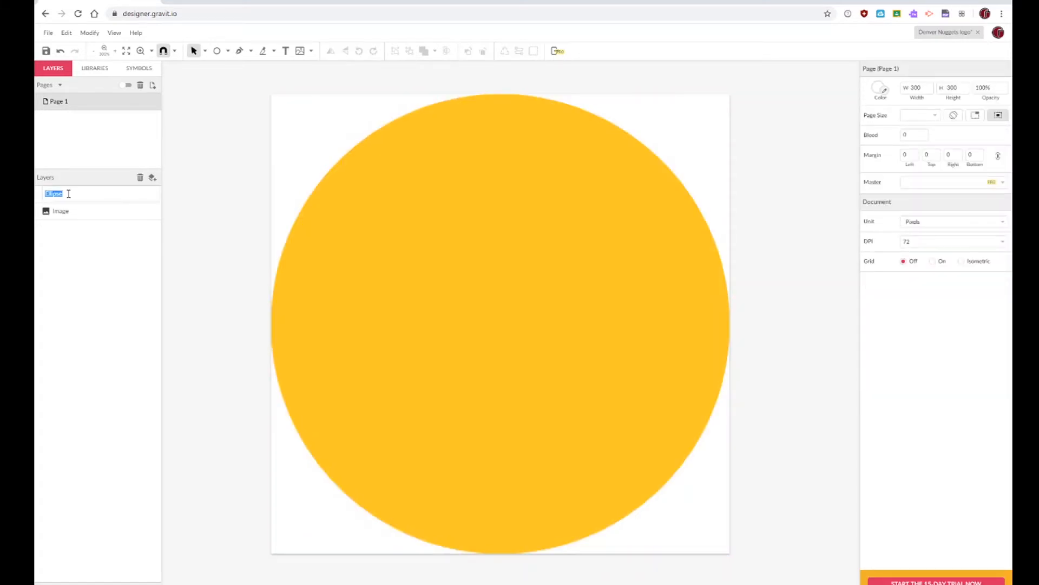
pyautogui.write('Gold Background')
pyautogui.press('Return')
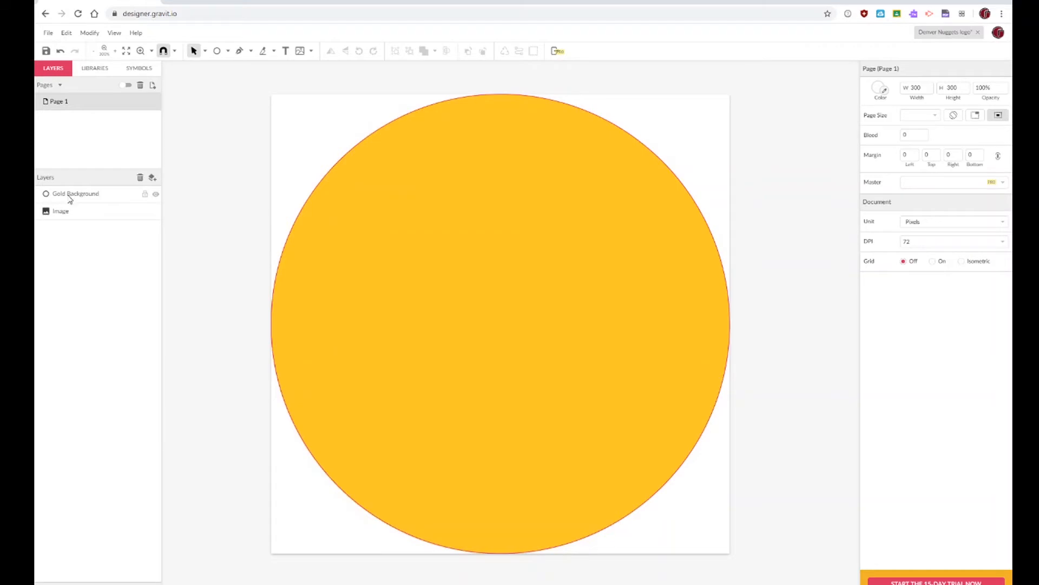
# Step: Try locking and hiding the Gold Background layer, and make it unlocked and visible again
pyautogui.click(156, 195)
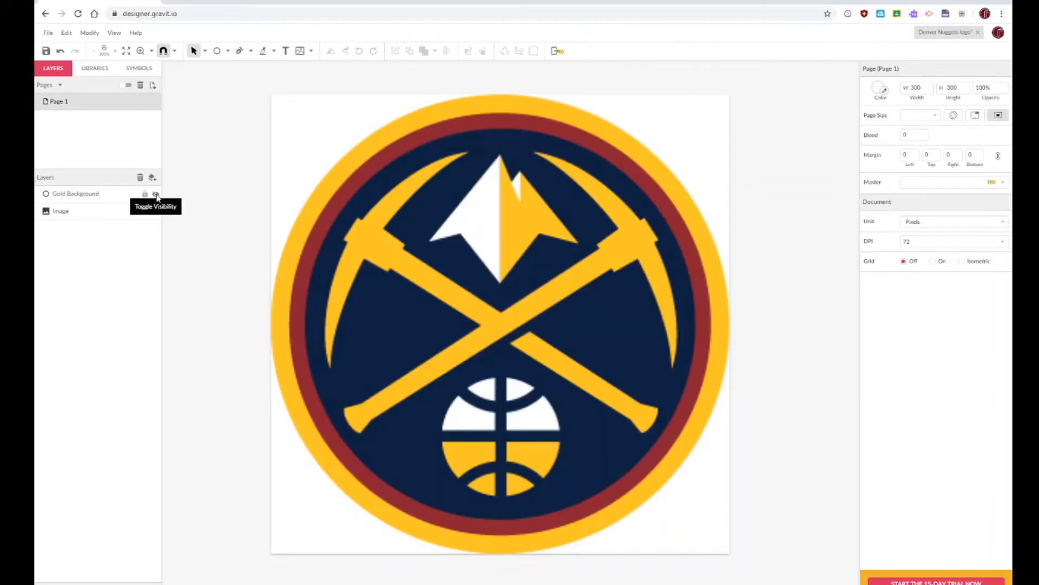
pyautogui.click(156, 194)
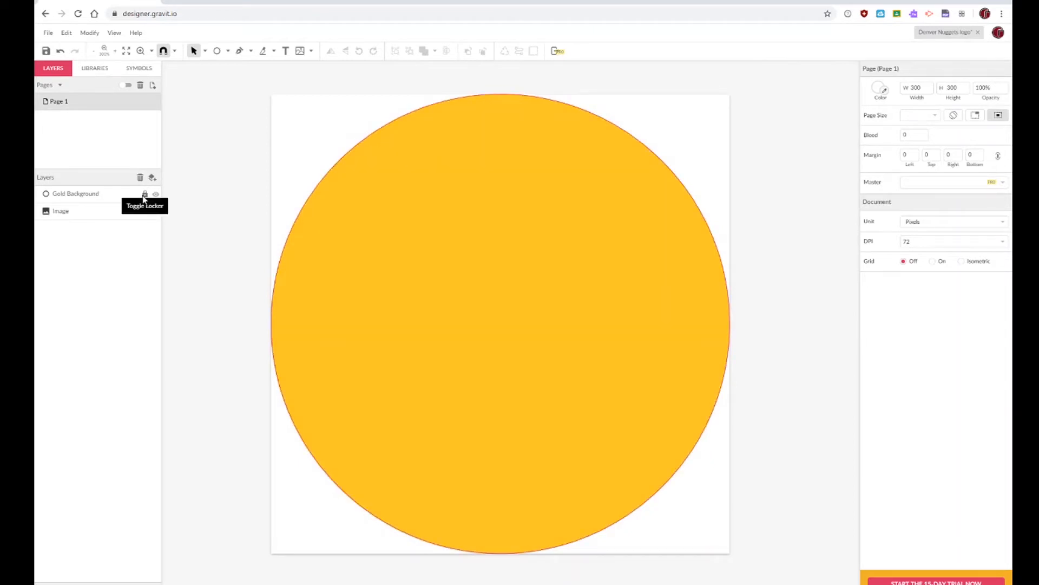
pyautogui.click(144, 194)
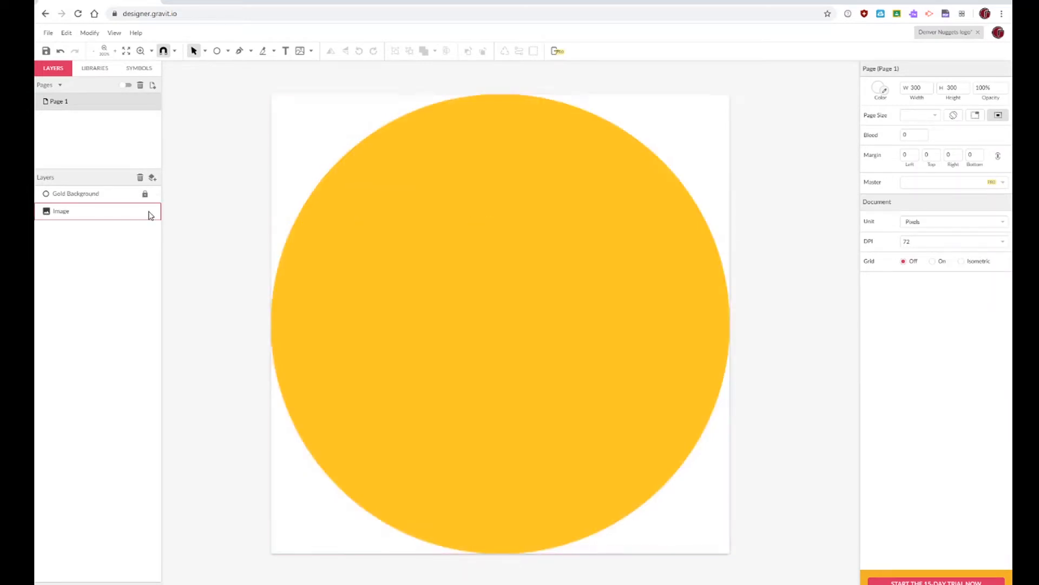
pyautogui.click(145, 195)
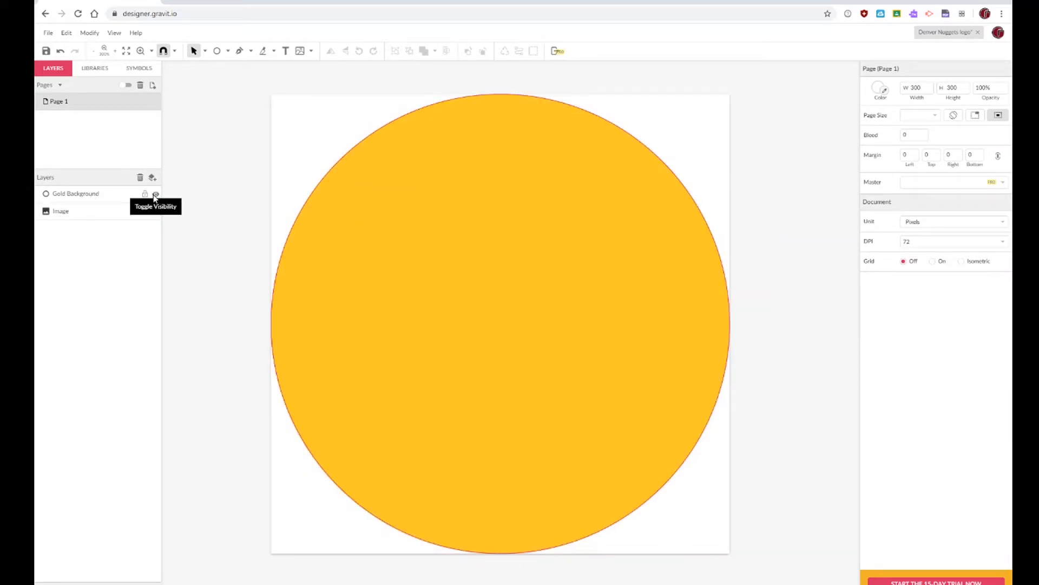
pyautogui.click(145, 195)
pyautogui.click(156, 195)
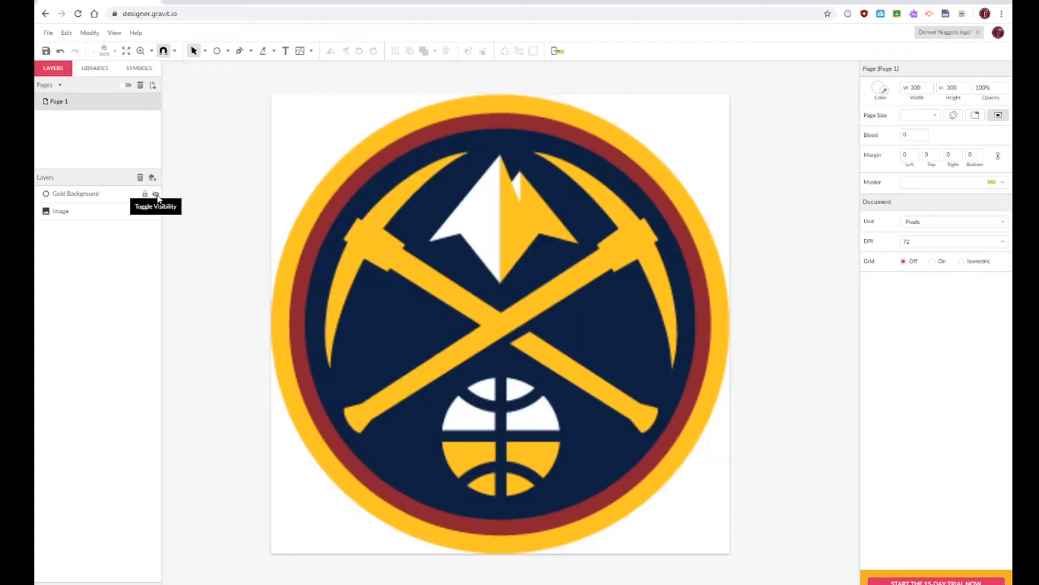
pyautogui.click(368, 280)
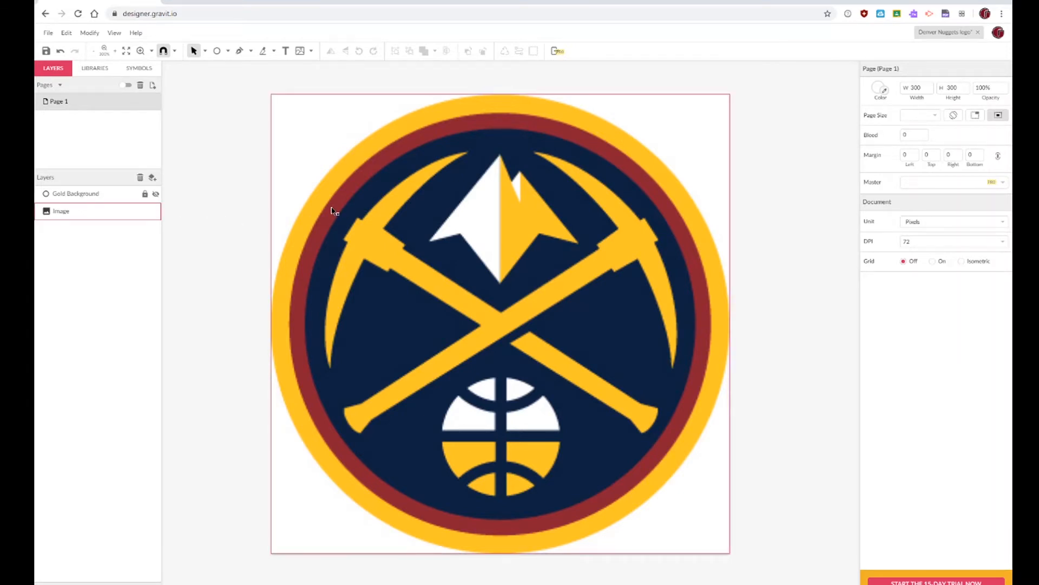
pyautogui.click(209, 209)
pyautogui.rightClick(90, 197)
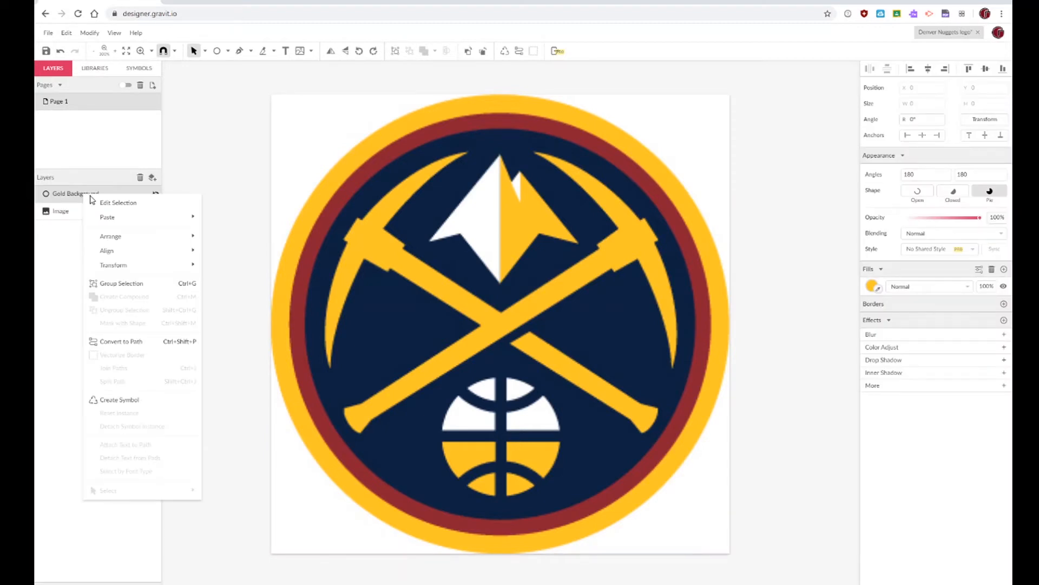
pyautogui.press('Escape')
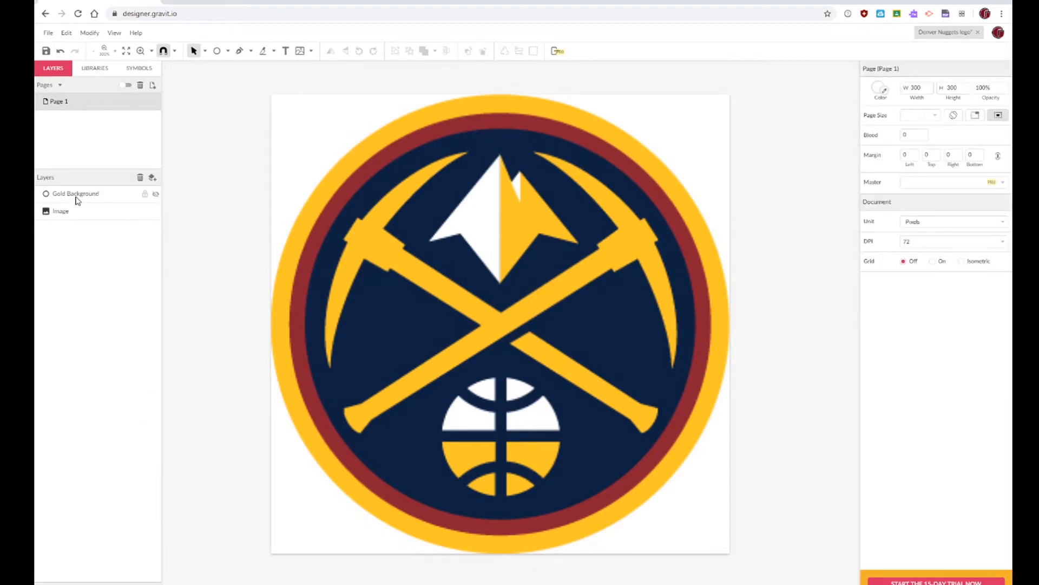
pyautogui.click(156, 194)
# Step: Duplicate the Gold Background circle, placing the copy 10 px to the right of the original
pyautogui.click(425, 242)
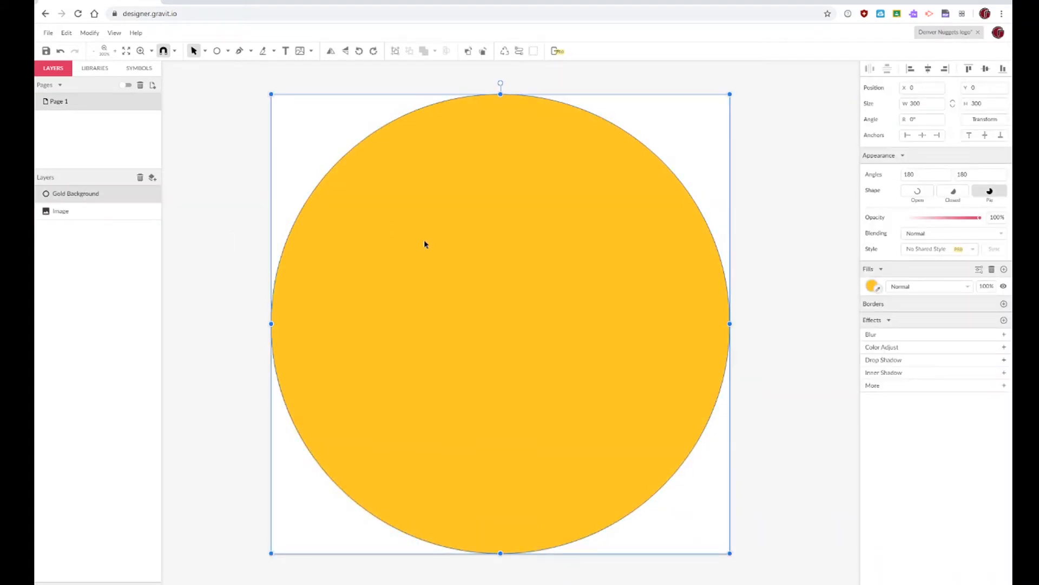
pyautogui.moveTo(439, 263); pyautogui.dragTo(454, 264)
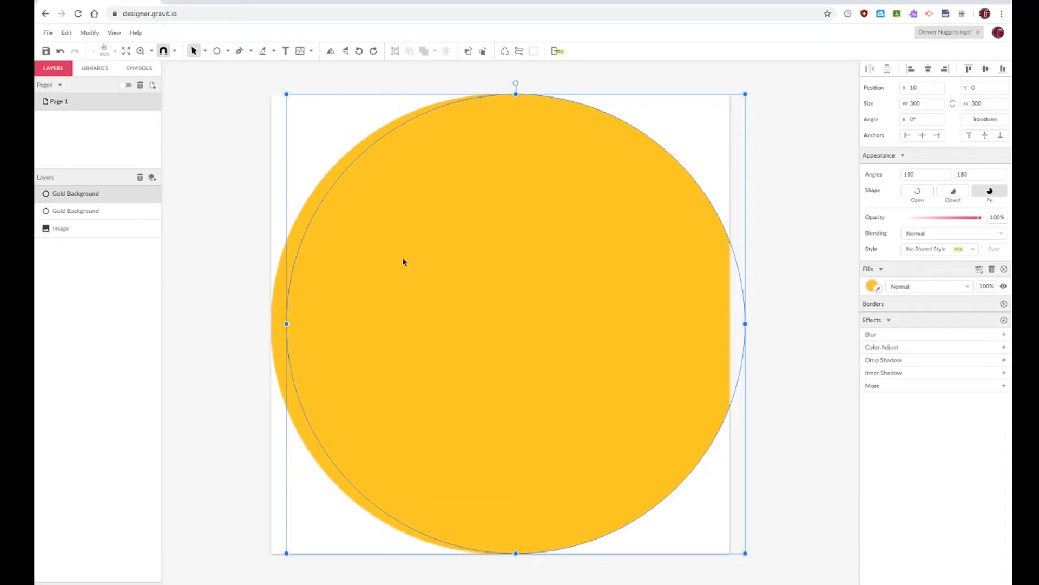
# Step: Align the duplicated gold circle with the original at X 0, Y 0 and rename its layer as Crimson Background
pyautogui.moveTo(403, 262); pyautogui.dragTo(390, 262)
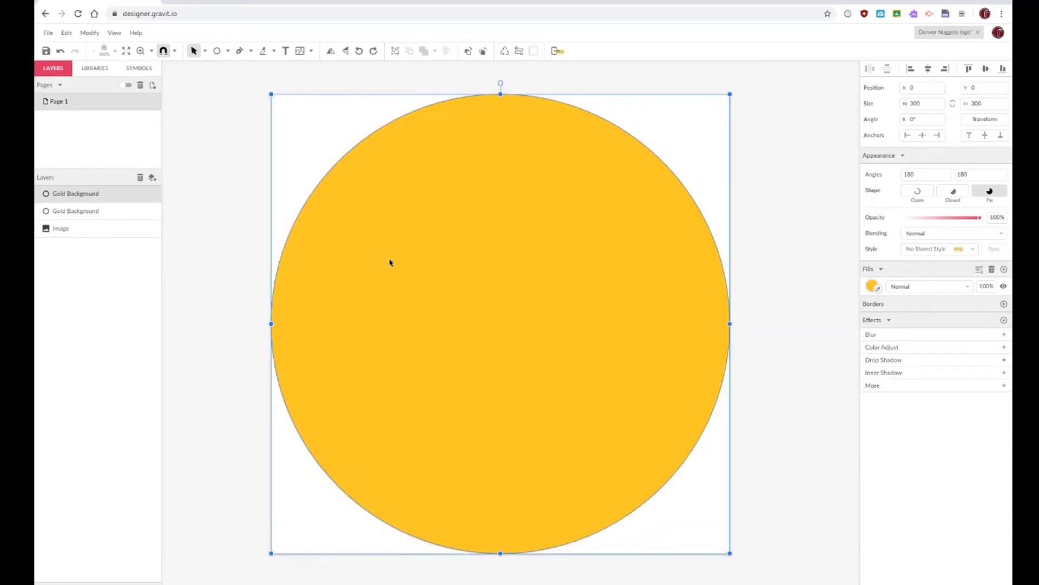
pyautogui.doubleClick(60, 195)
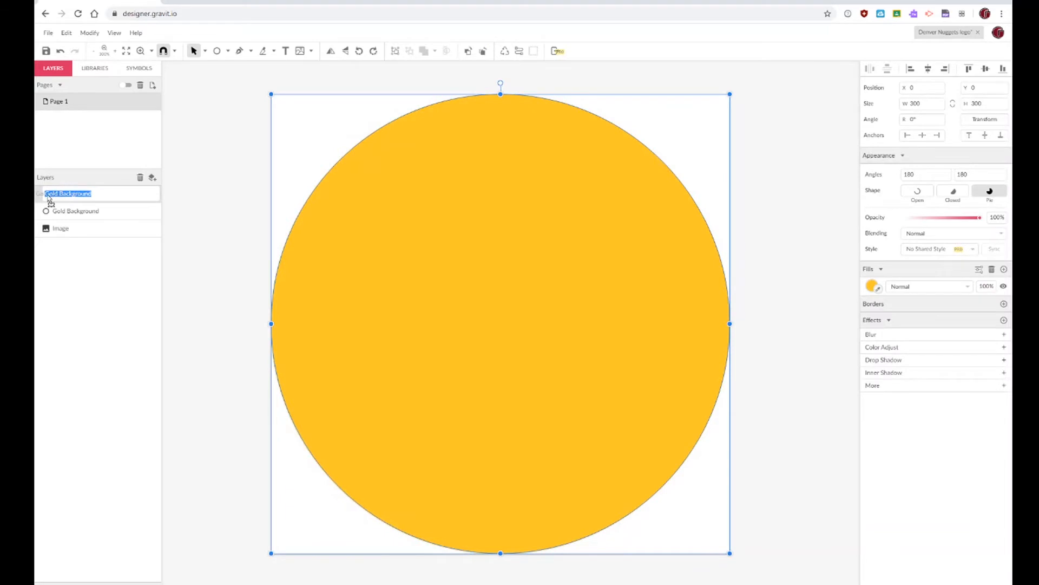
pyautogui.click(56, 194)
pyautogui.moveTo(56, 193); pyautogui.dragTo(39, 192)
pyautogui.write('Crimson')
# Step: Hide the Gold Background layer and shrink the Crimson Background circle about its centre to about 186 px, exposing the logo's crimson ring
pyautogui.click(68, 211)
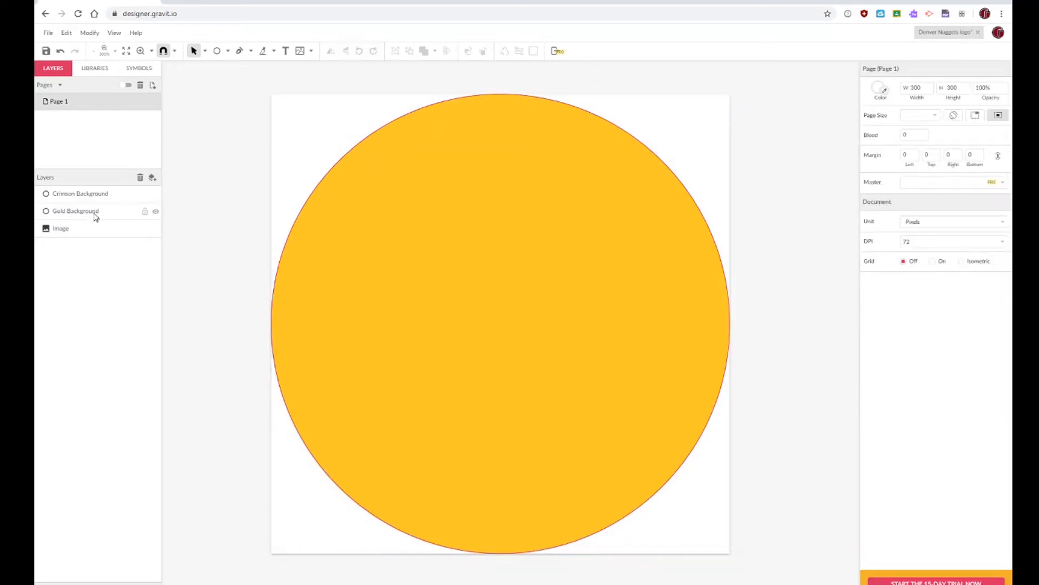
pyautogui.click(156, 211)
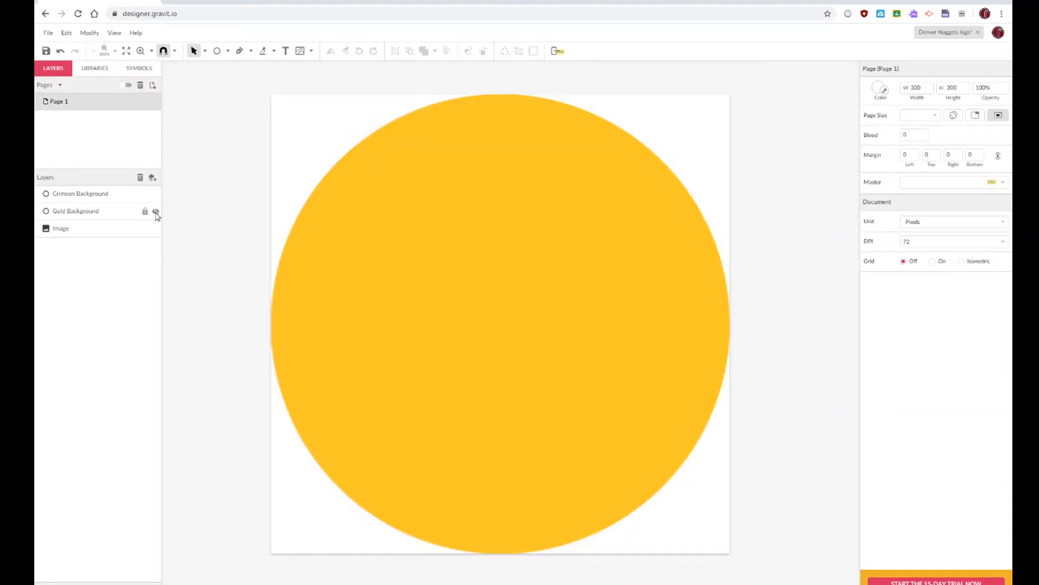
pyautogui.click(84, 194)
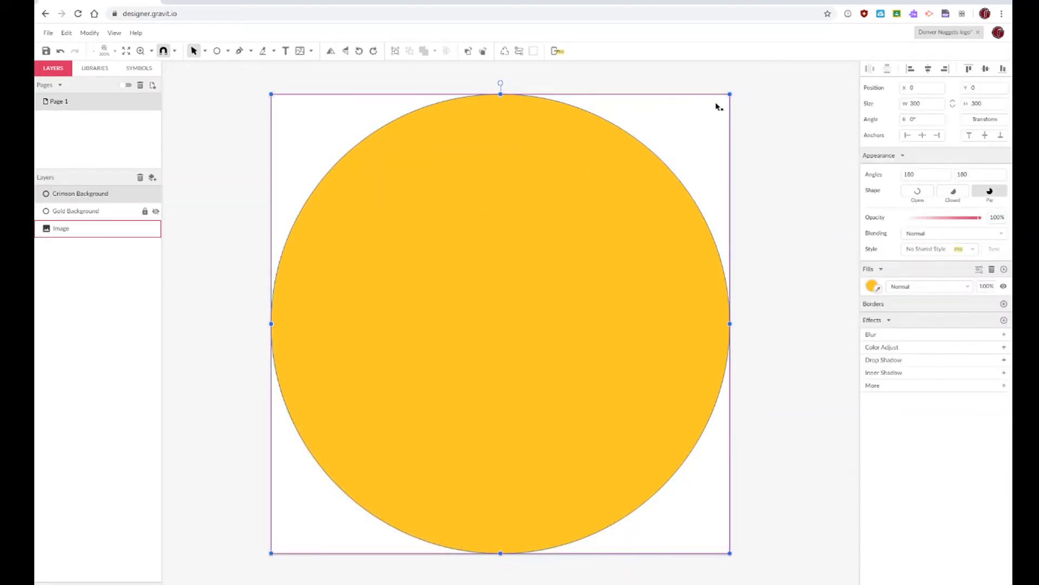
pyautogui.moveTo(730, 95); pyautogui.dragTo(615, 179)
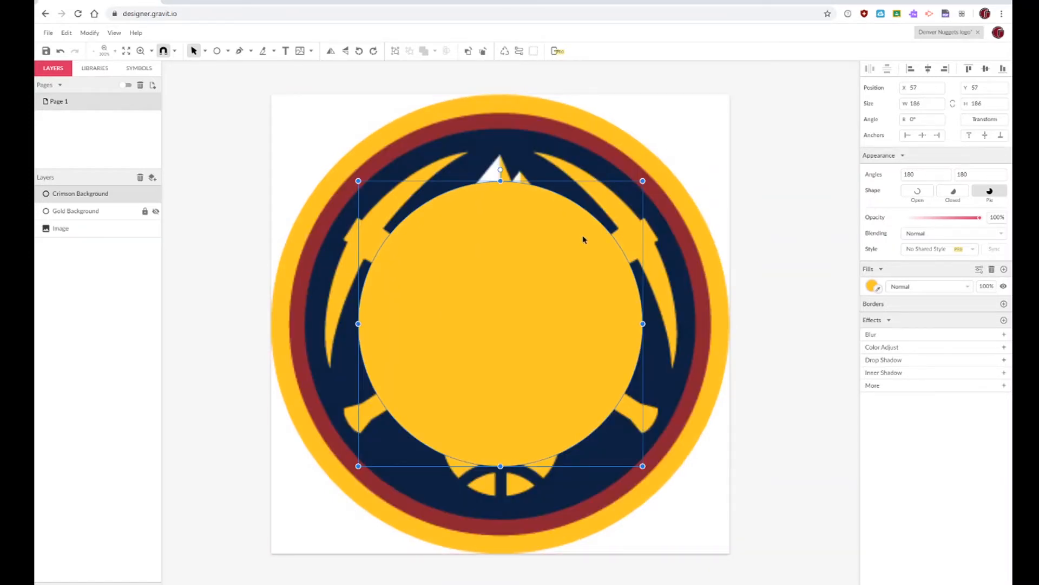
# Step: Fill the Crimson Background circle with the crimson sampled from the logo's ring and enlarge it about its centre to 276 px
pyautogui.click(878, 291)
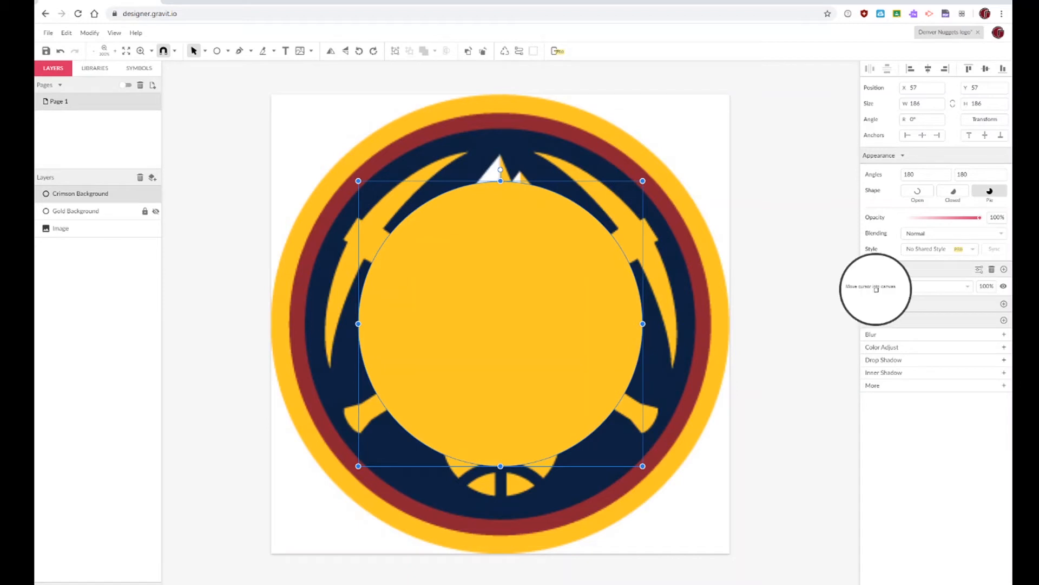
pyautogui.click(597, 149)
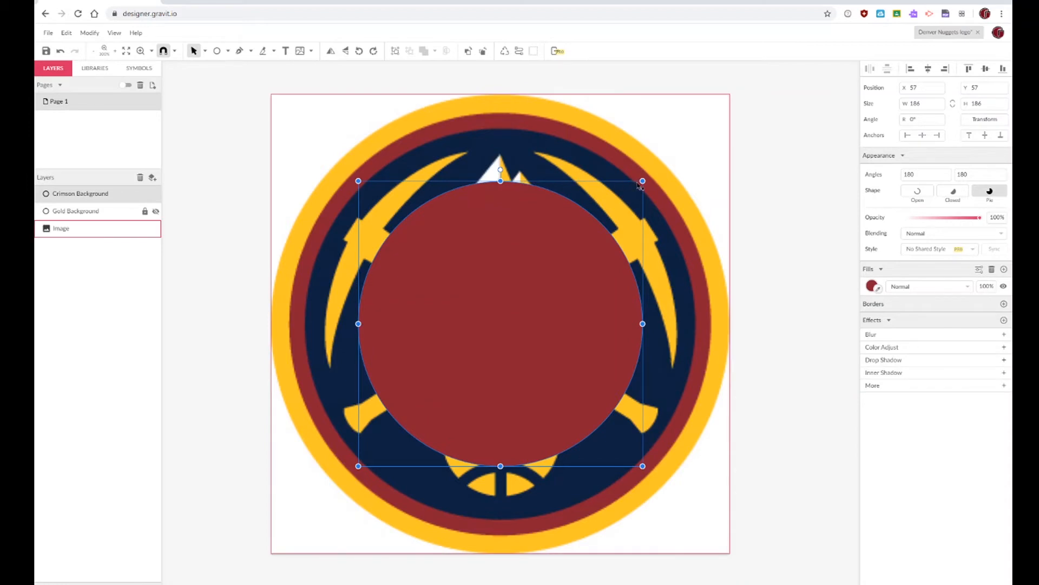
pyautogui.moveTo(643, 181); pyautogui.dragTo(713, 148)
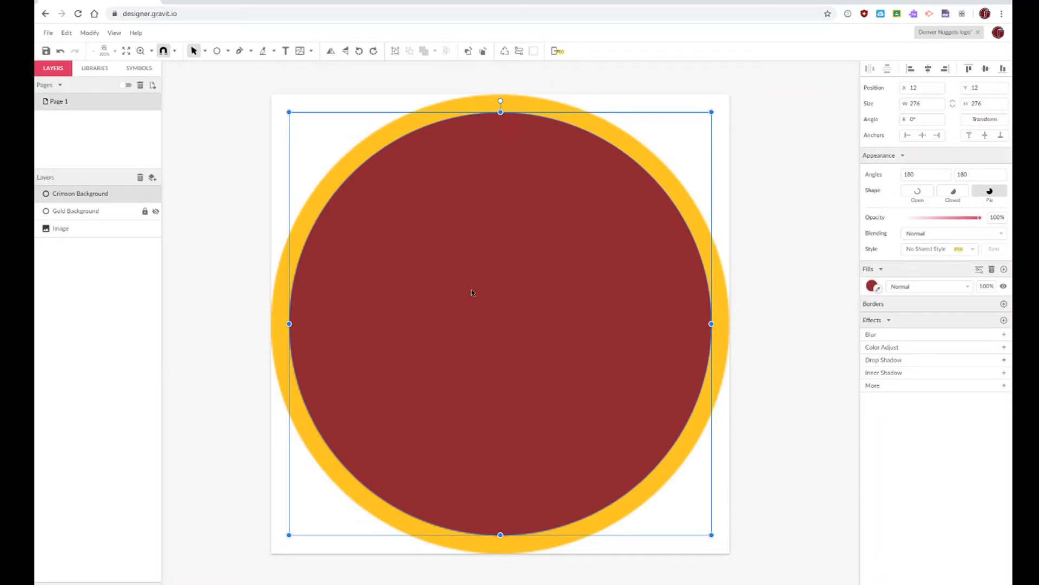
# Step: Duplicate the Crimson Background circle, align the copy with the original and shrink it about its centre to about 122 px
pyautogui.moveTo(472, 292); pyautogui.dragTo(482, 288)
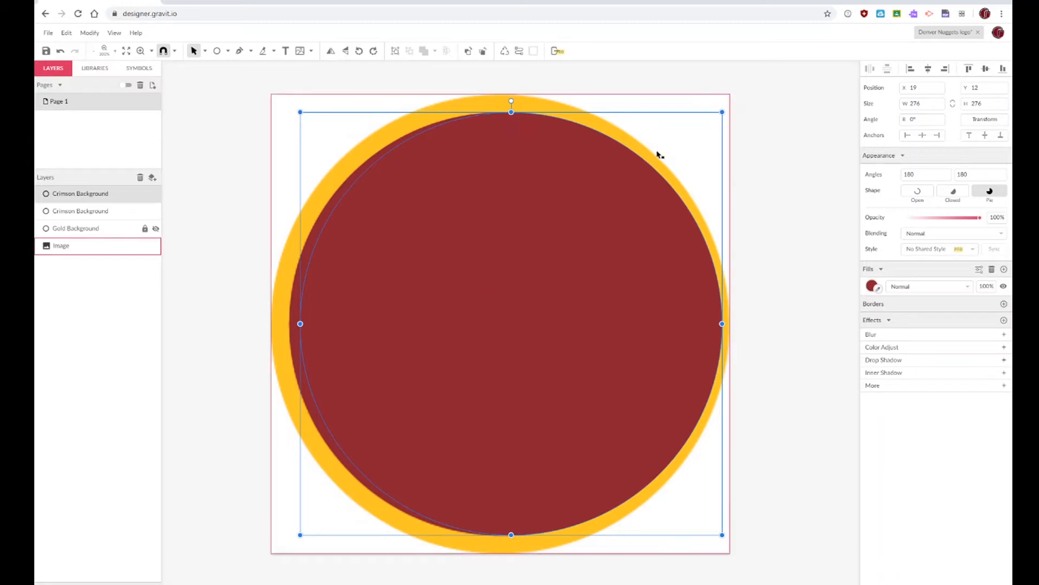
pyautogui.moveTo(568, 230); pyautogui.dragTo(563, 231)
pyautogui.moveTo(711, 111); pyautogui.dragTo(595, 223)
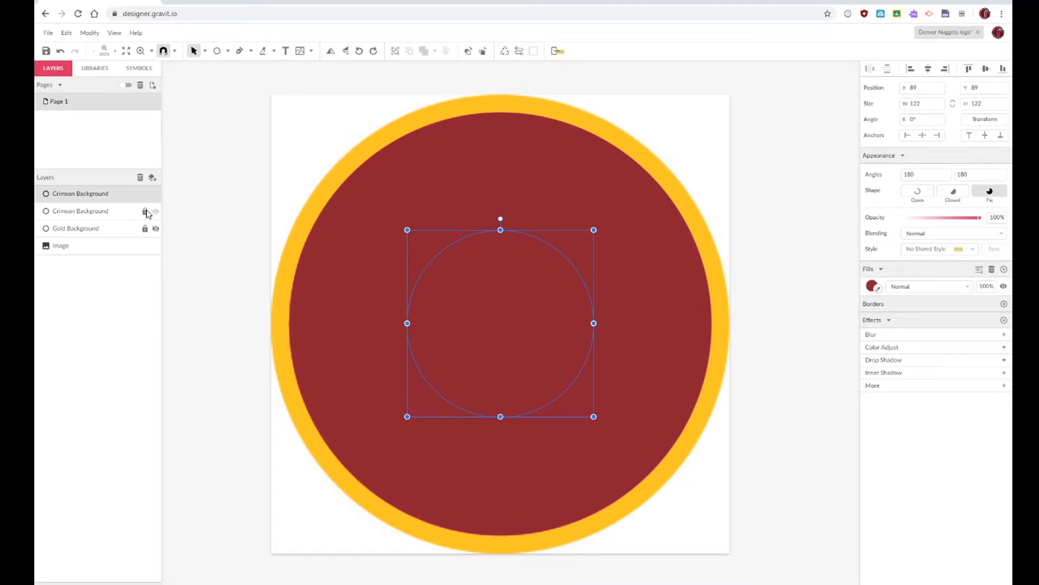
# Step: Hide the original Crimson Background layer and rename the smaller copy's layer as Navy Background
pyautogui.click(155, 211)
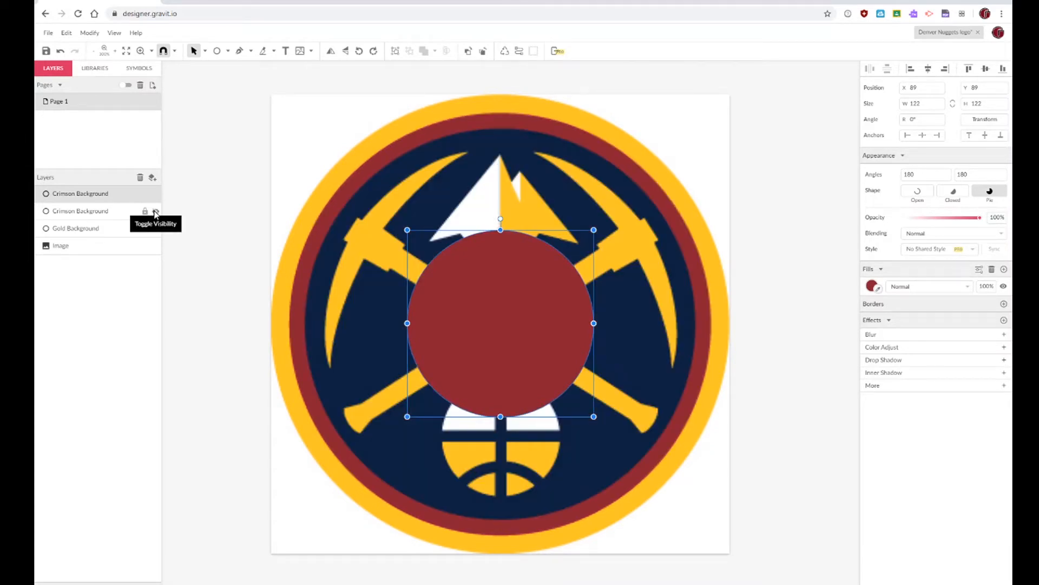
pyautogui.doubleClick(72, 193)
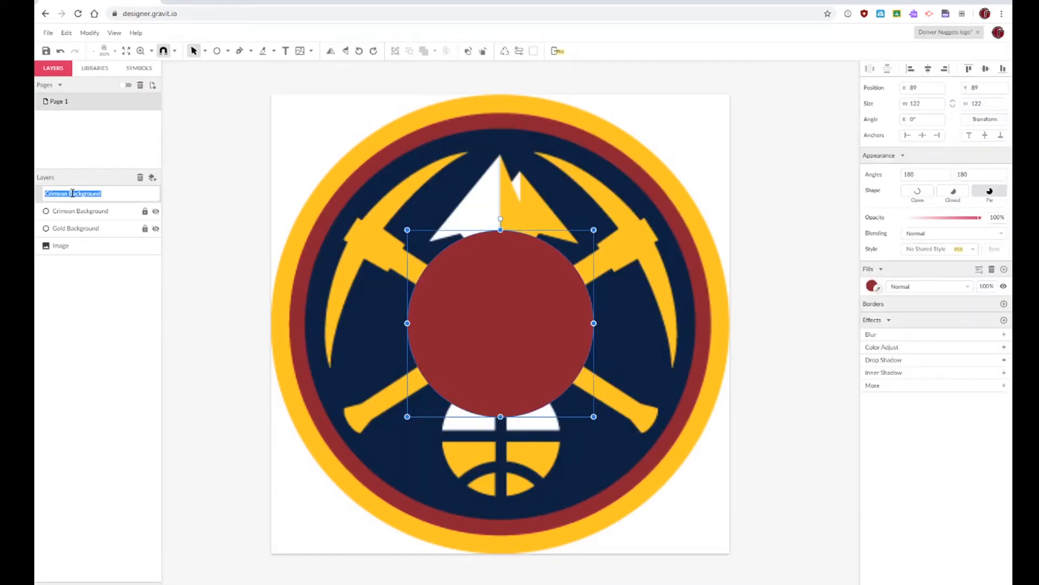
pyautogui.moveTo(68, 194); pyautogui.dragTo(39, 198)
pyautogui.write('Navvy')
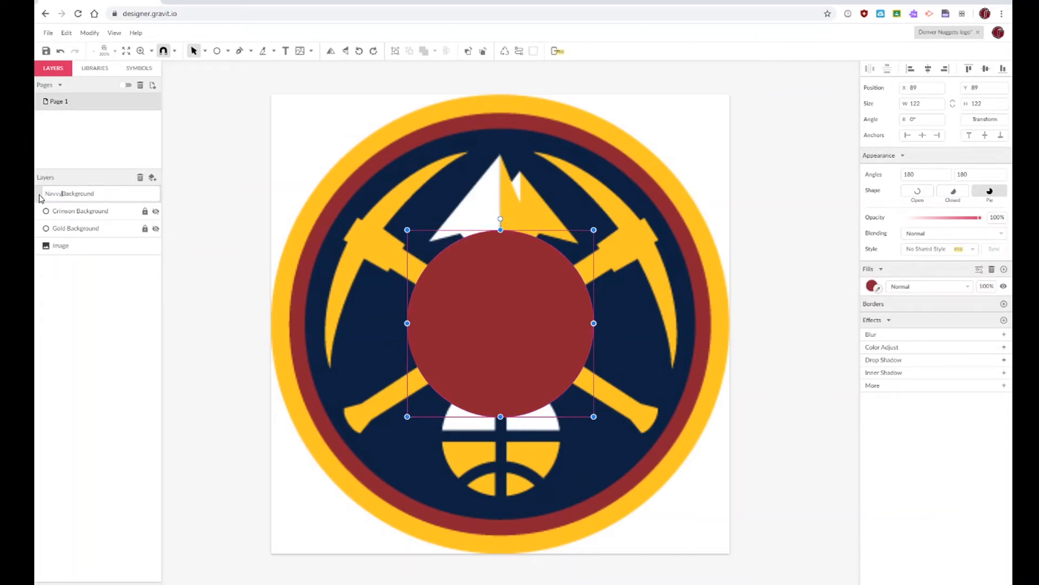
pyautogui.press('BackSpace')
pyautogui.press('BackSpace')
pyautogui.press('Delete')
pyautogui.write('y')
pyautogui.press('Return')
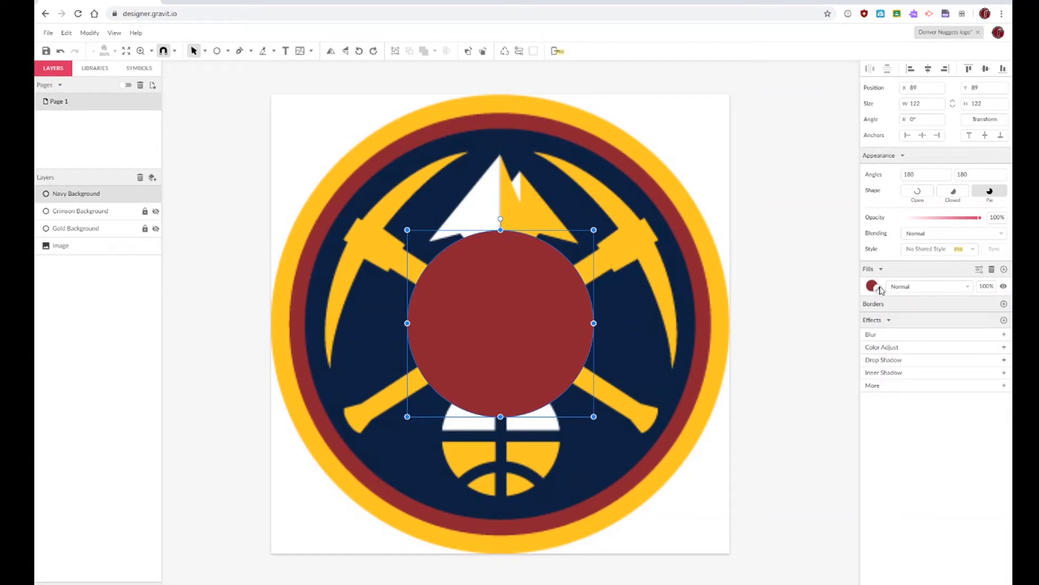
# Step: Fill the Navy Background circle with the navy sampled from the logo and enlarge it about its centre to 256 px
pyautogui.click(878, 289)
pyautogui.click(639, 334)
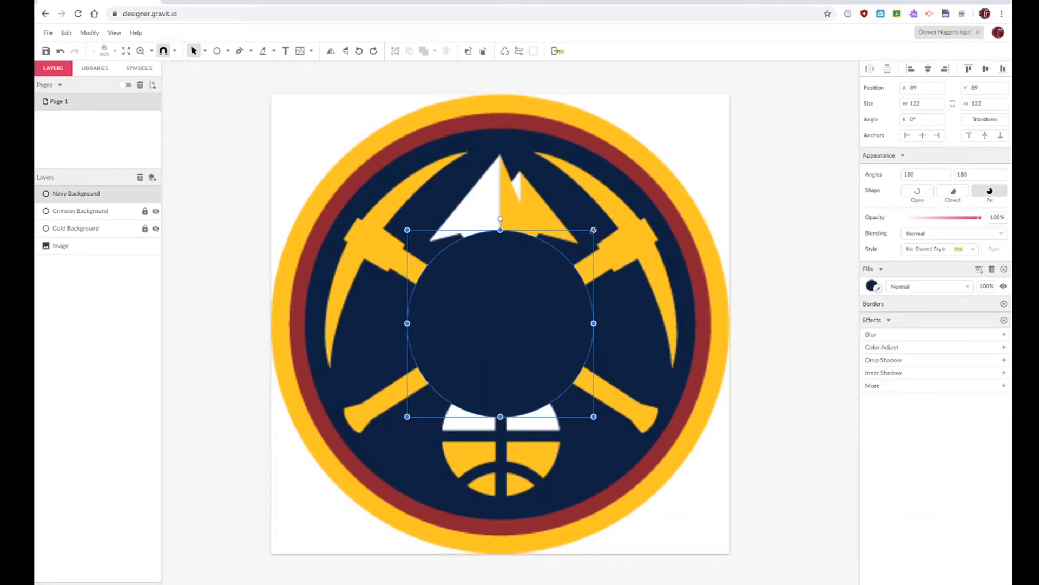
pyautogui.moveTo(594, 229); pyautogui.dragTo(696, 183)
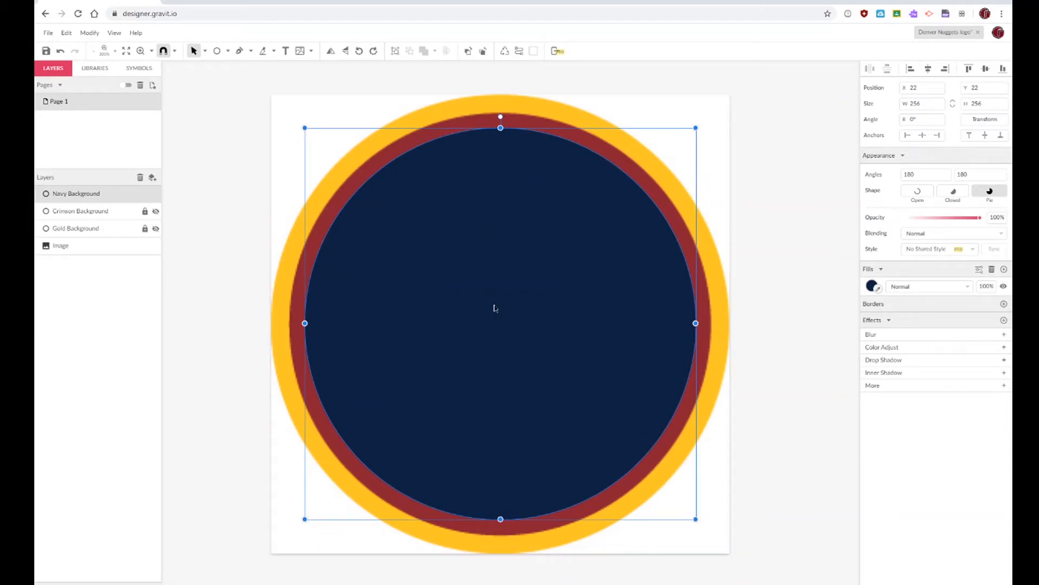
# Step: Hide the reference image layer and make the Gold Background and Crimson Background layers visible
pyautogui.click(160, 247)
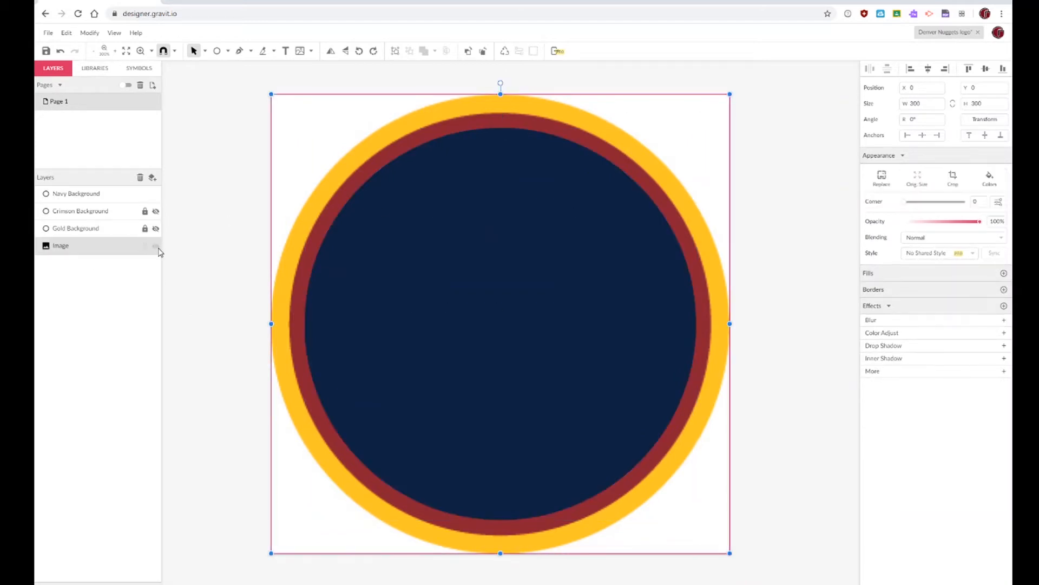
pyautogui.click(156, 246)
pyautogui.click(156, 228)
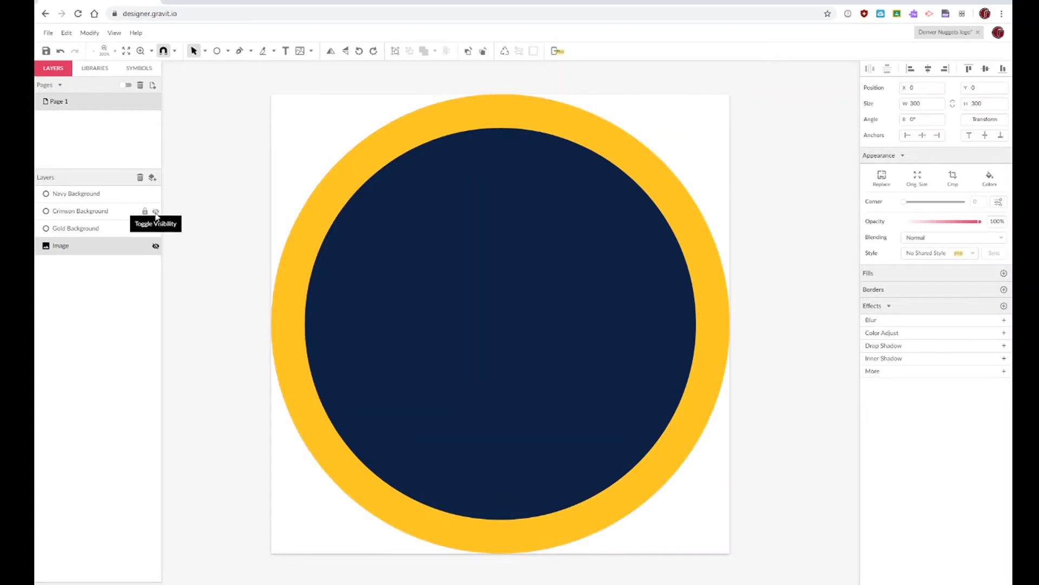
pyautogui.click(156, 211)
# Step: Lock the Crimson, Gold and Navy Background layers
pyautogui.click(145, 212)
pyautogui.click(144, 229)
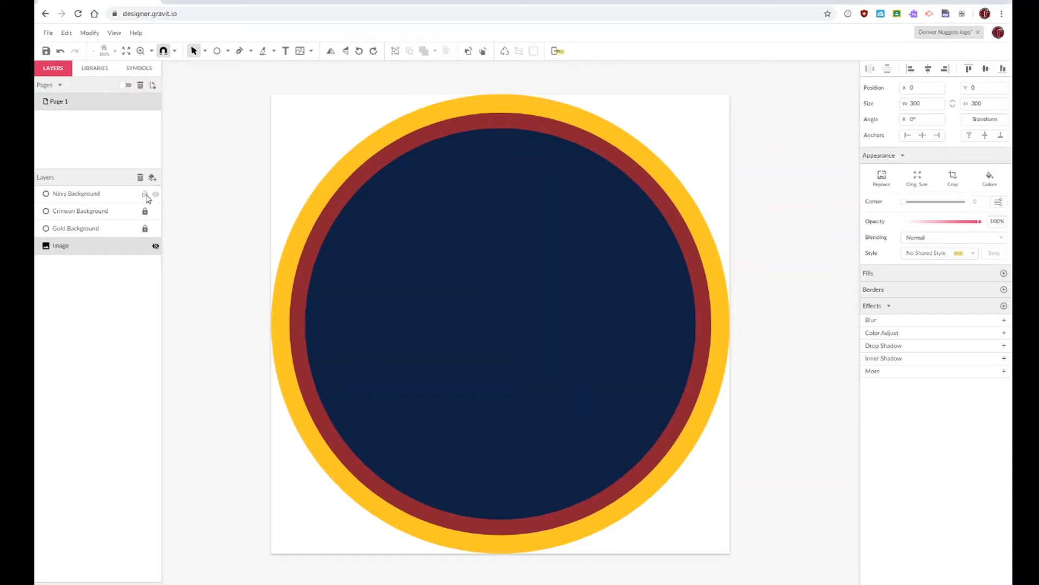
pyautogui.click(146, 195)
# Step: Try hiding the Crimson and Gold Background layers, and make both visible again
pyautogui.click(156, 212)
pyautogui.click(155, 229)
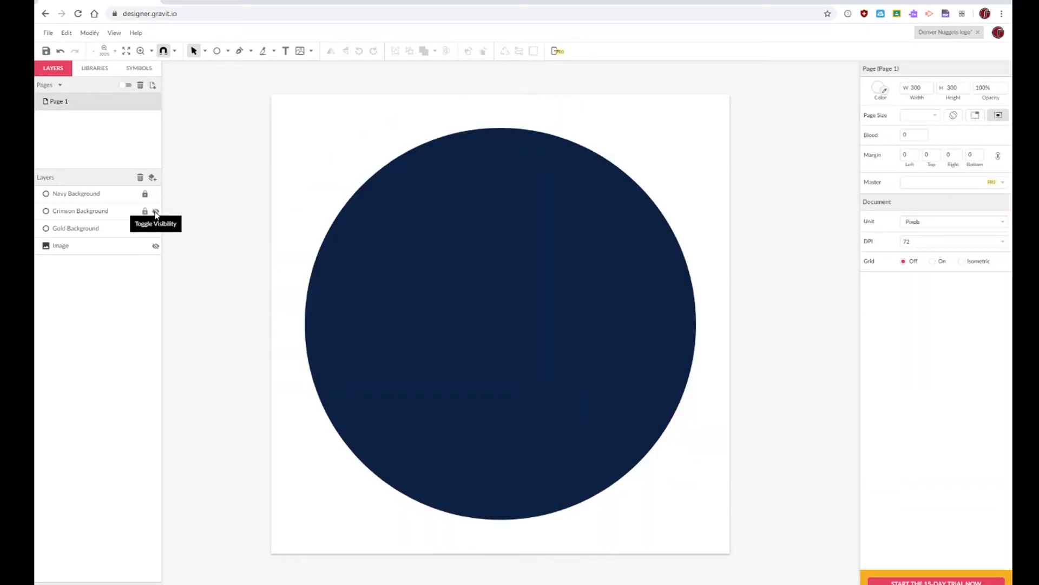
pyautogui.click(156, 212)
pyautogui.click(156, 229)
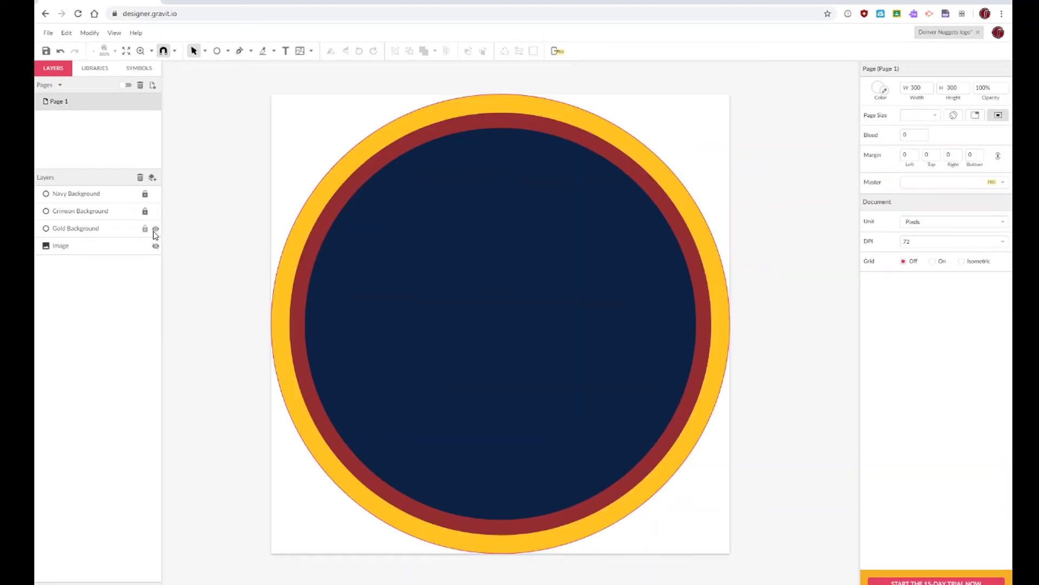
# Step: Hide the Gold, Crimson and Navy Background layers and make the reference image visible
pyautogui.click(156, 229)
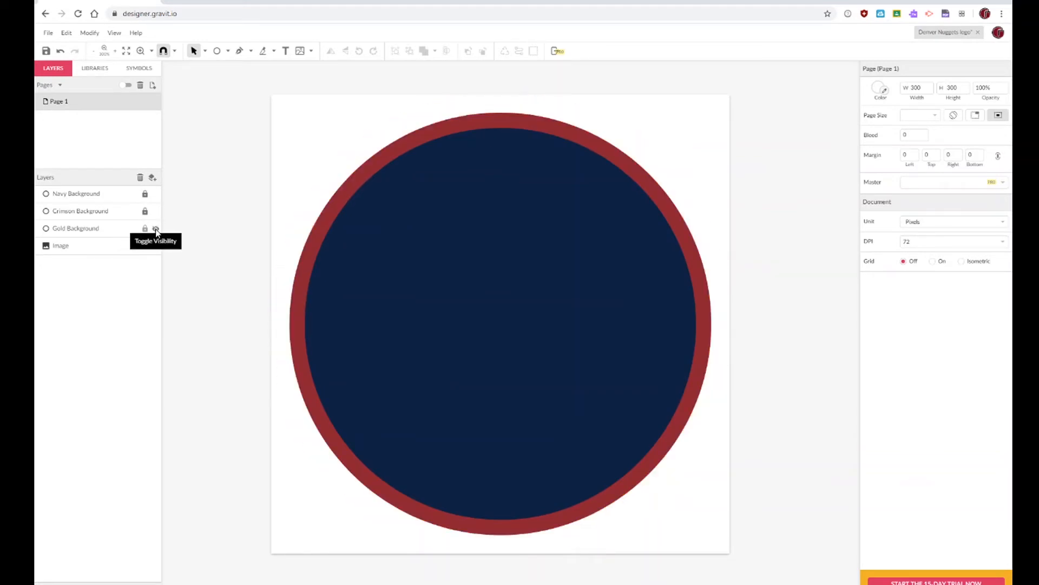
pyautogui.click(156, 211)
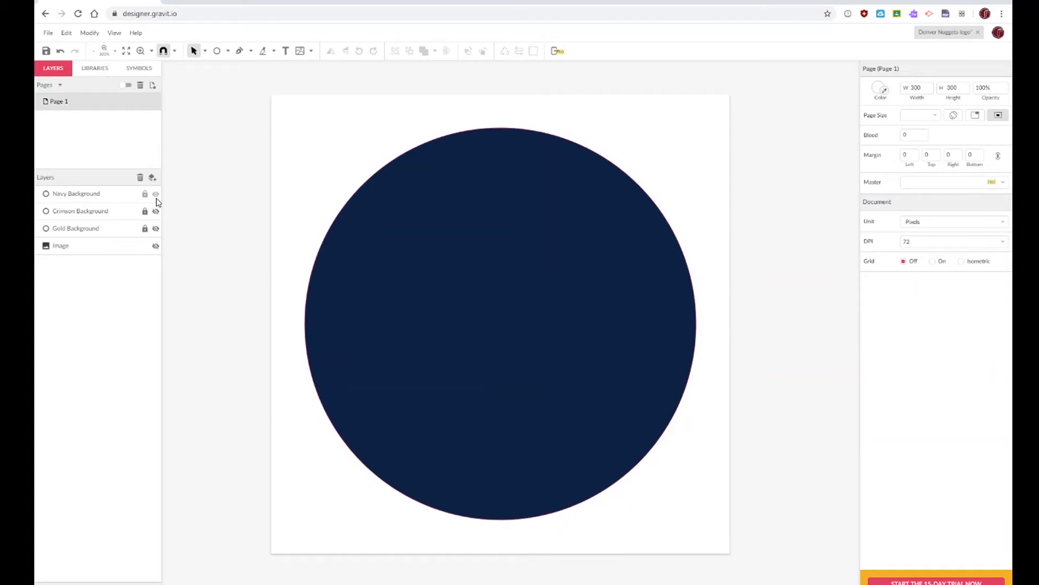
pyautogui.click(156, 194)
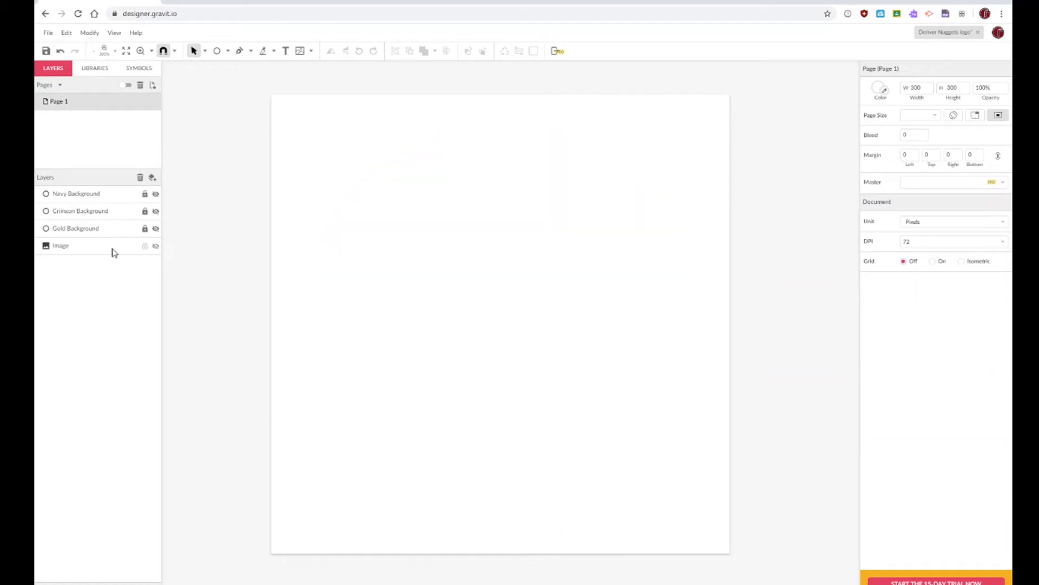
pyautogui.click(156, 246)
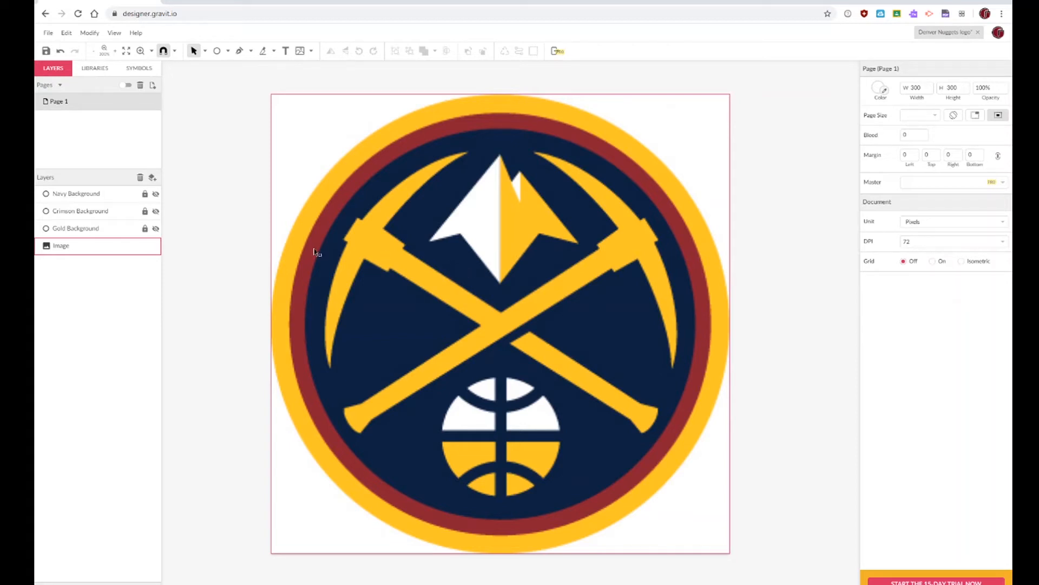
# Step: Trace the mountain's white area with the Pen tool as a closed path about 69 by 85 px, overlapping part of the gold half
pyautogui.press('z')
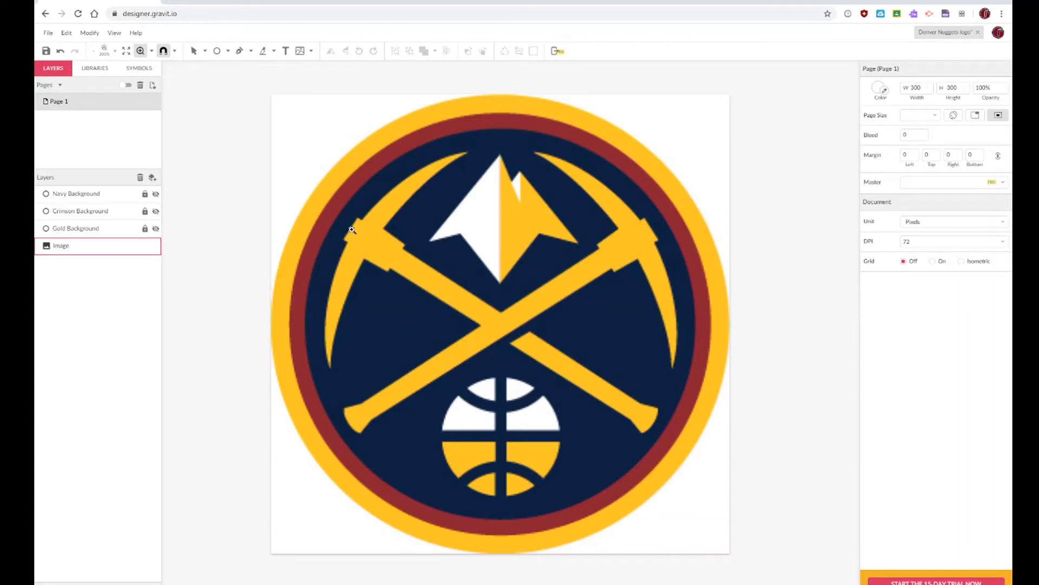
pyautogui.click(506, 239)
pyautogui.click(514, 221)
pyautogui.scroll(5, 494, 206)
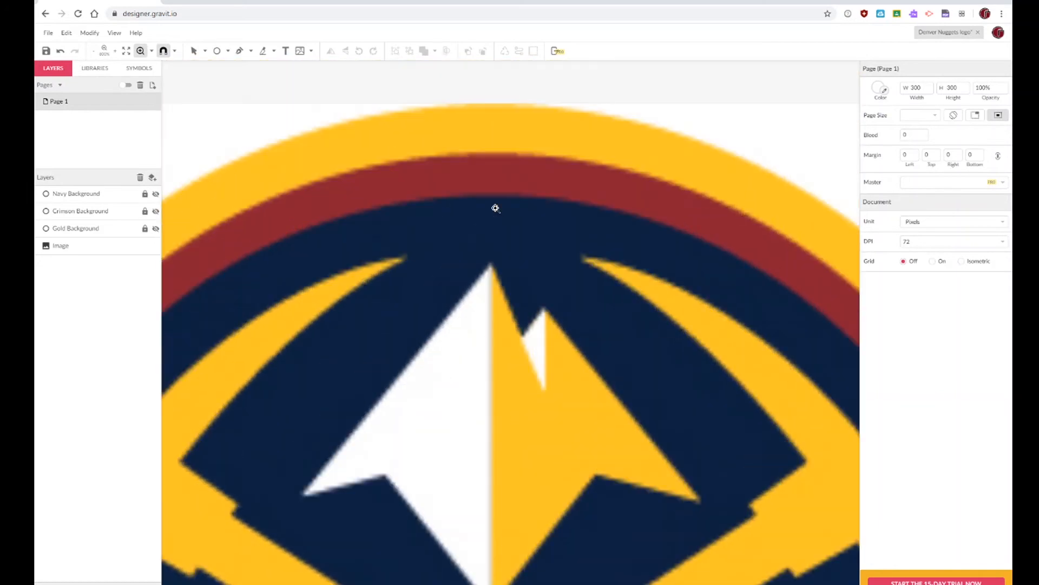
pyautogui.scroll(-2, 494, 206)
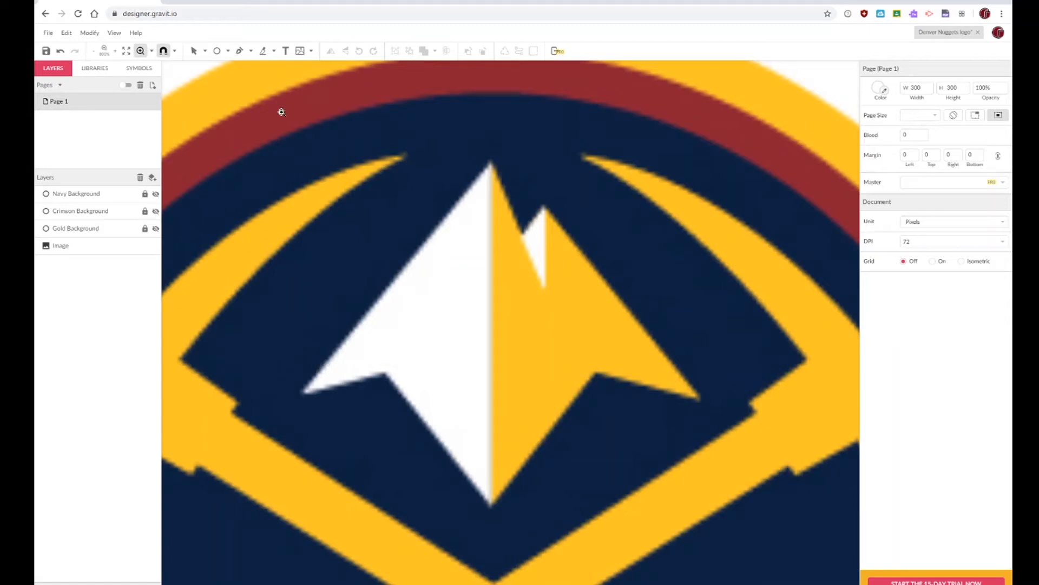
pyautogui.click(240, 51)
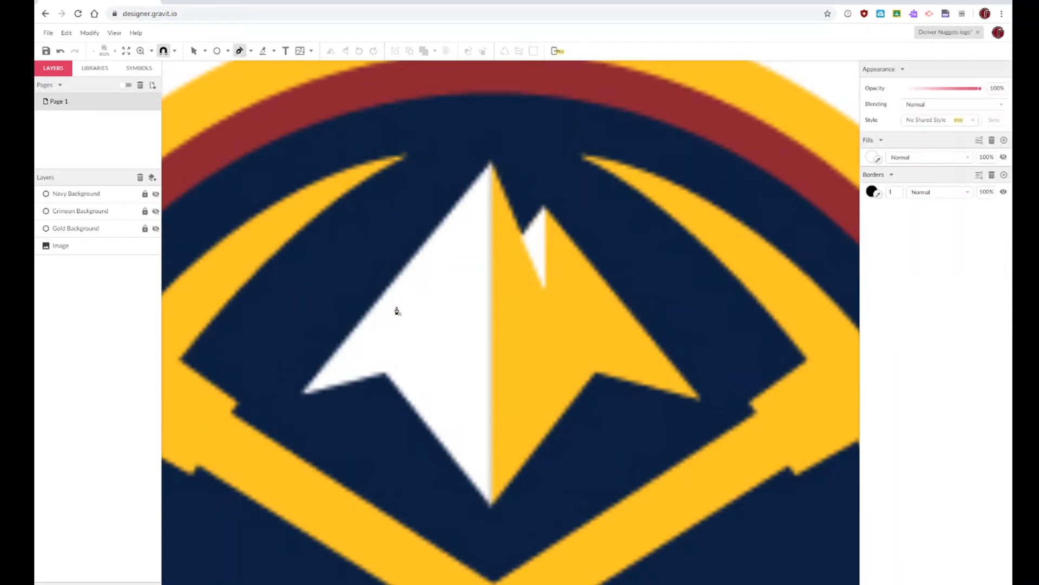
pyautogui.click(492, 161)
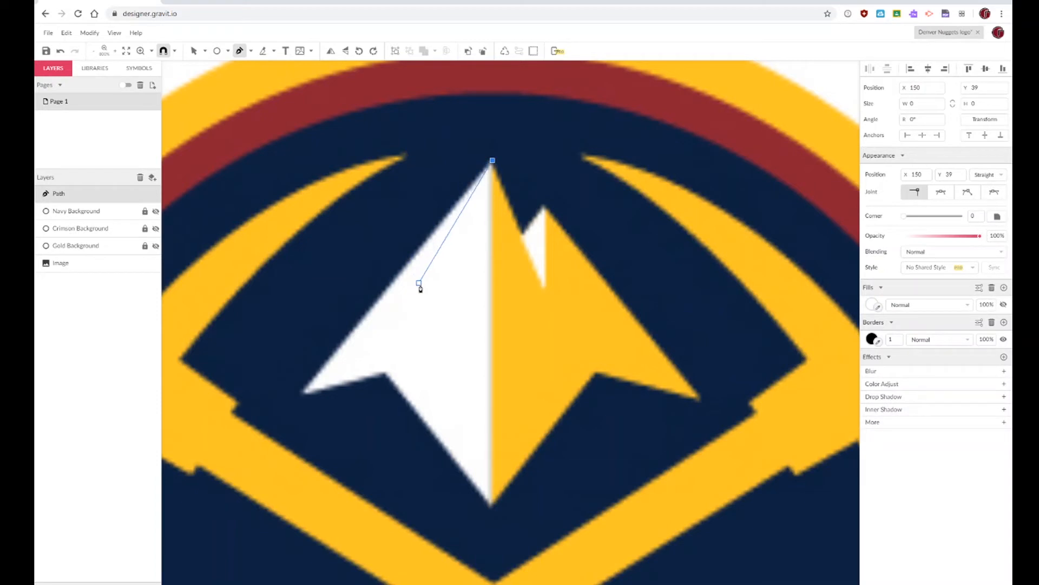
pyautogui.click(300, 394)
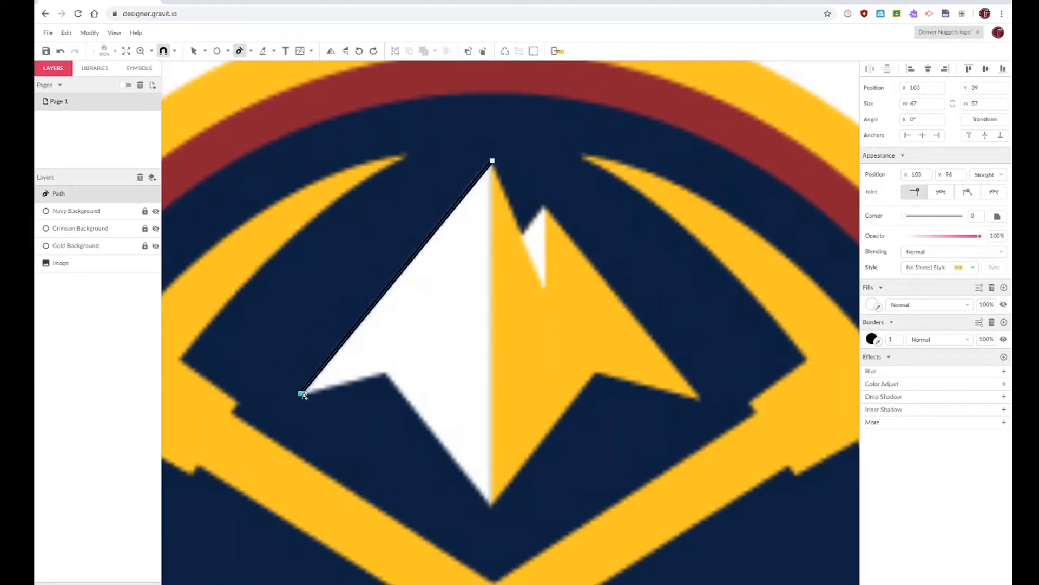
pyautogui.click(386, 374)
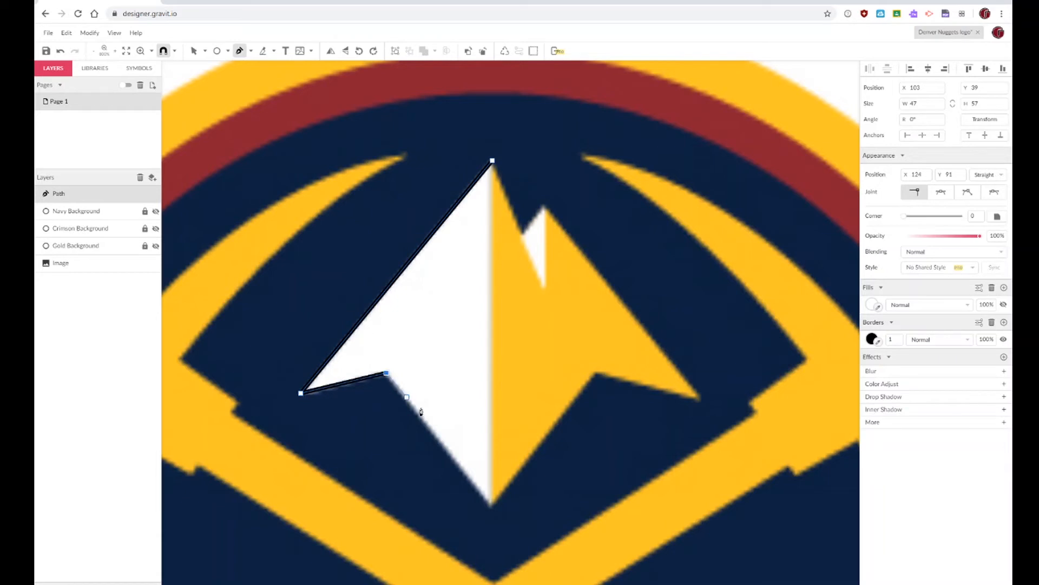
pyautogui.click(492, 509)
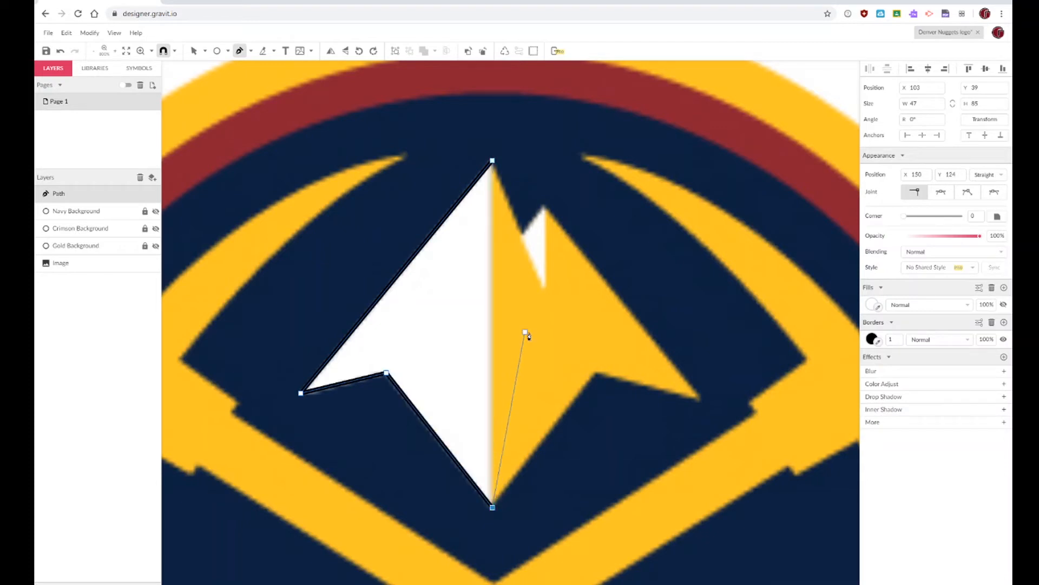
pyautogui.click(582, 320)
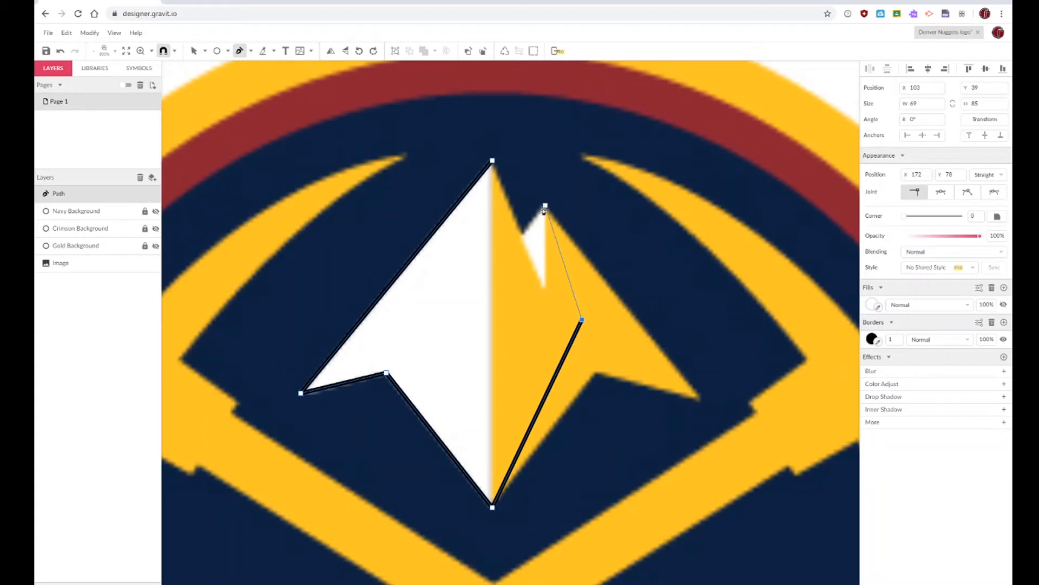
pyautogui.click(545, 207)
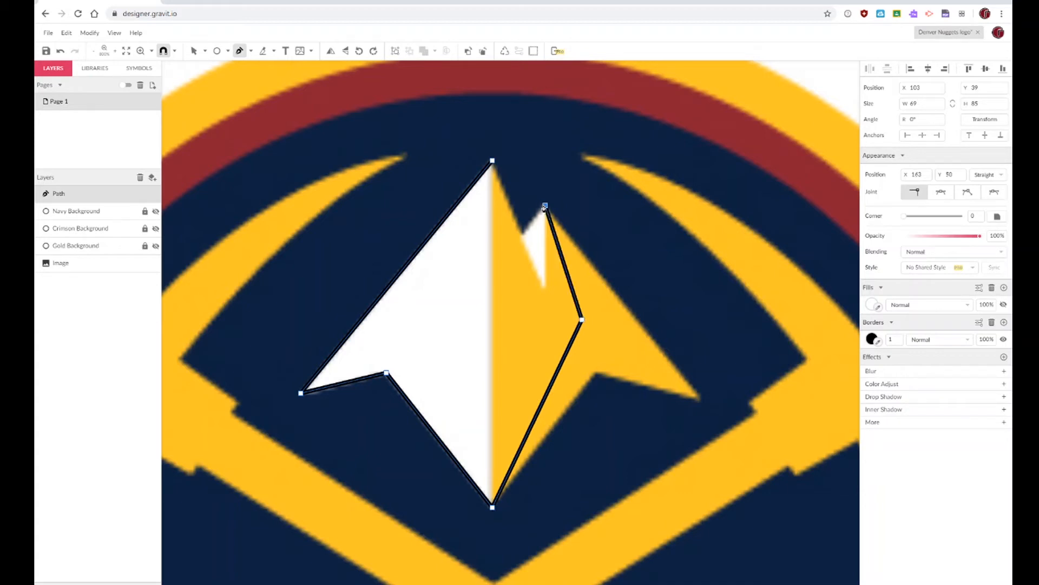
pyautogui.click(521, 239)
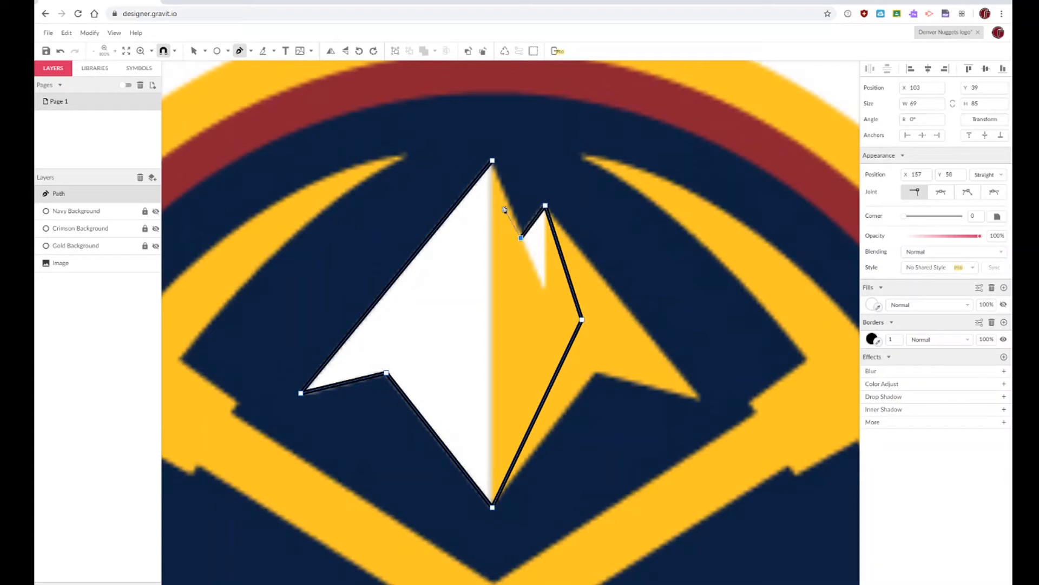
pyautogui.click(493, 160)
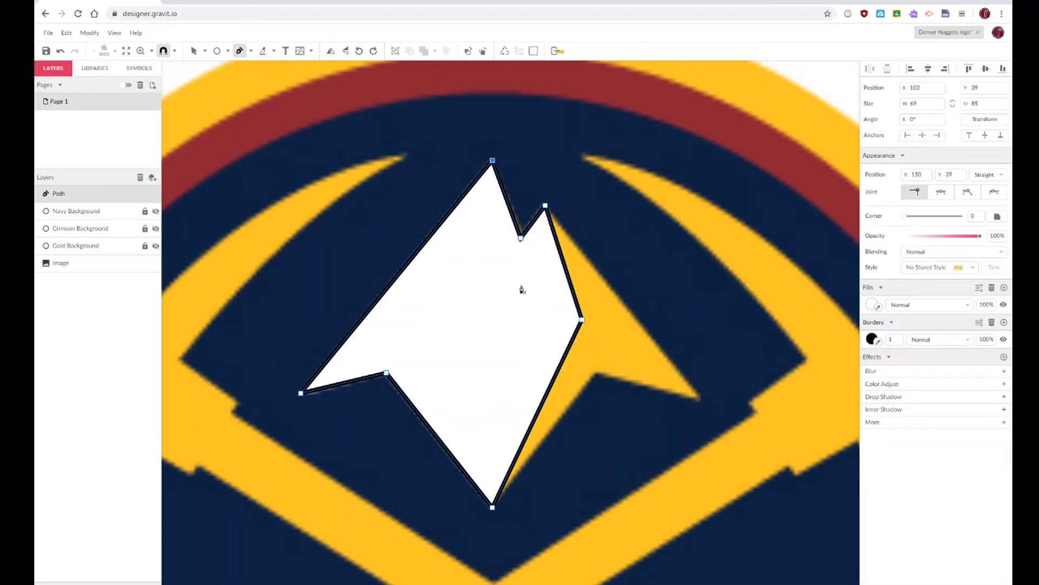
# Step: Make the black border of the white mountain path fully transparent, at 0% opacity
pyautogui.click(871, 340)
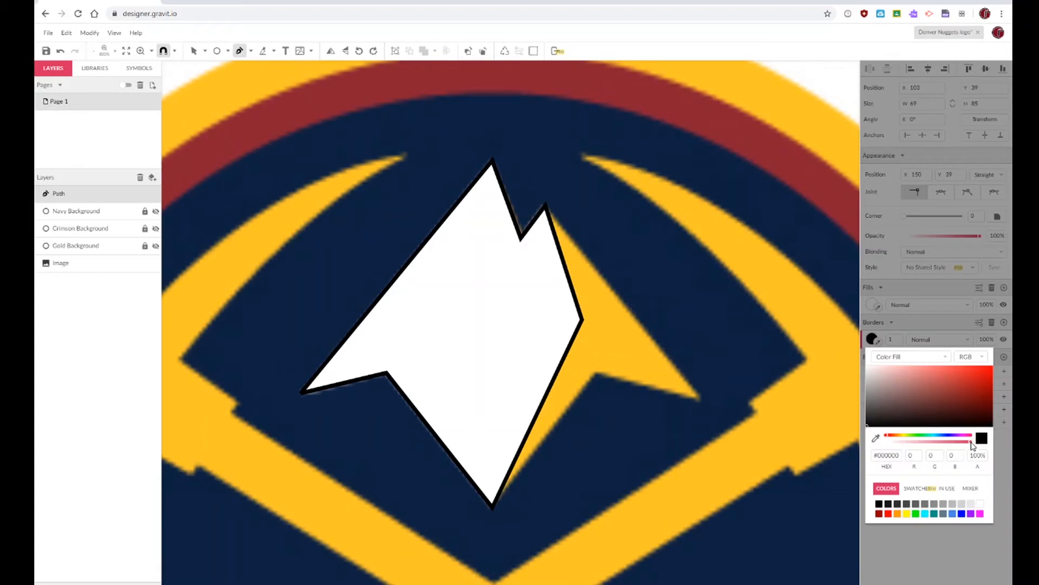
pyautogui.moveTo(973, 446); pyautogui.dragTo(865, 451)
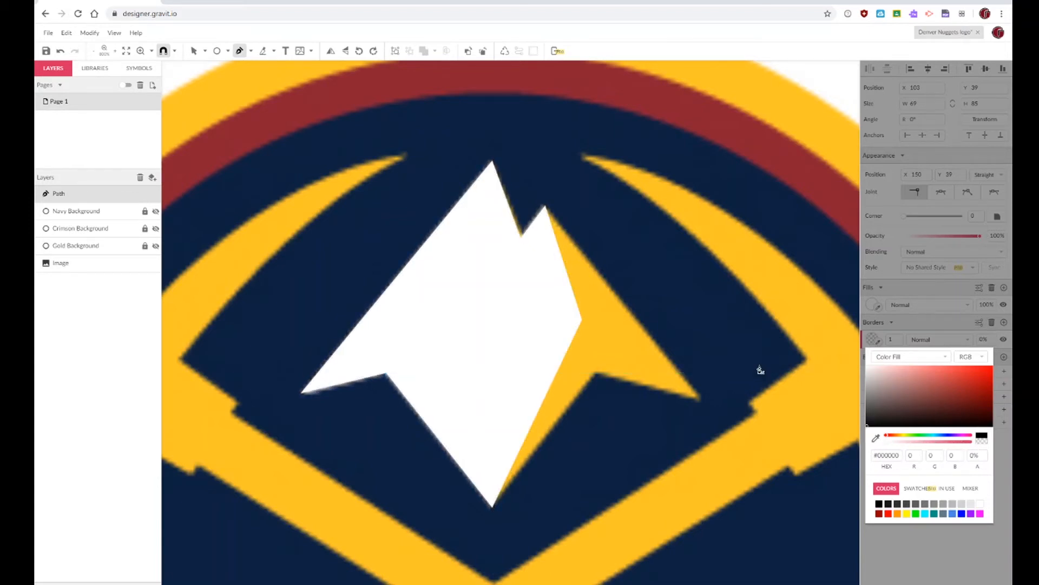
pyautogui.click(793, 405)
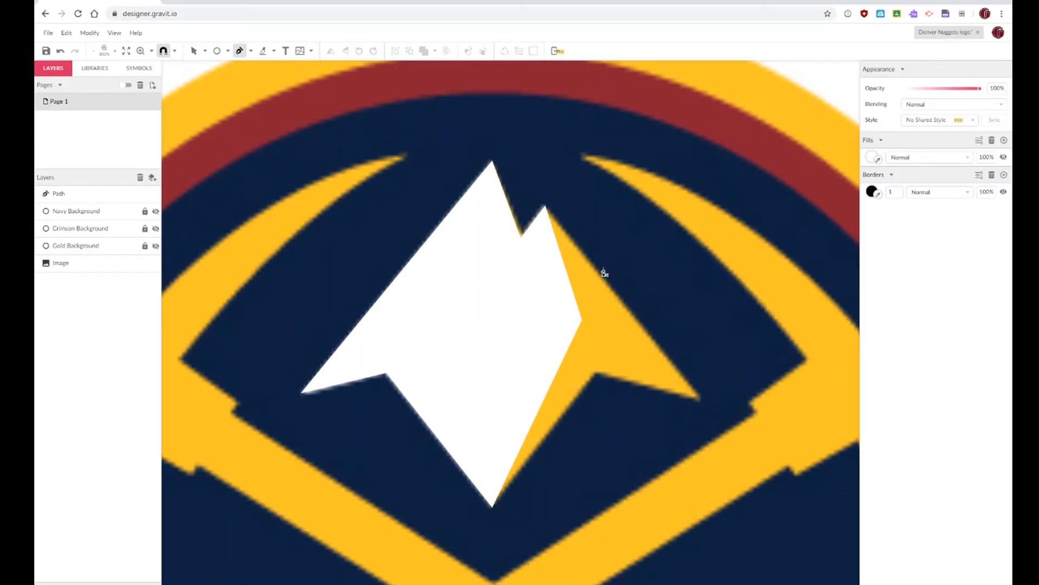
# Step: Rename the white mountain path layer to White, then hide and lock it
pyautogui.click(60, 197)
pyautogui.doubleClick(58, 195)
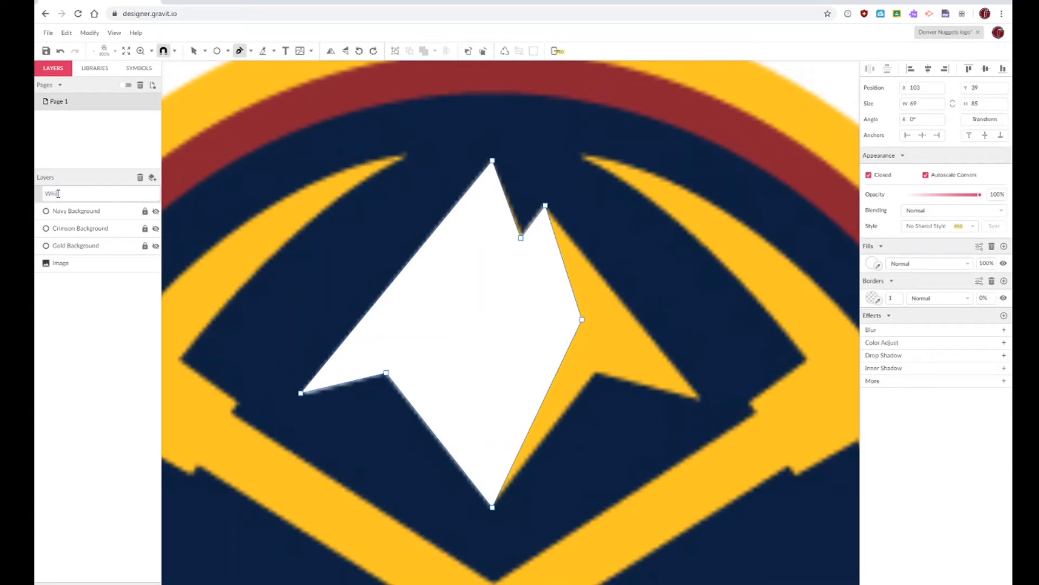
pyautogui.press('Return')
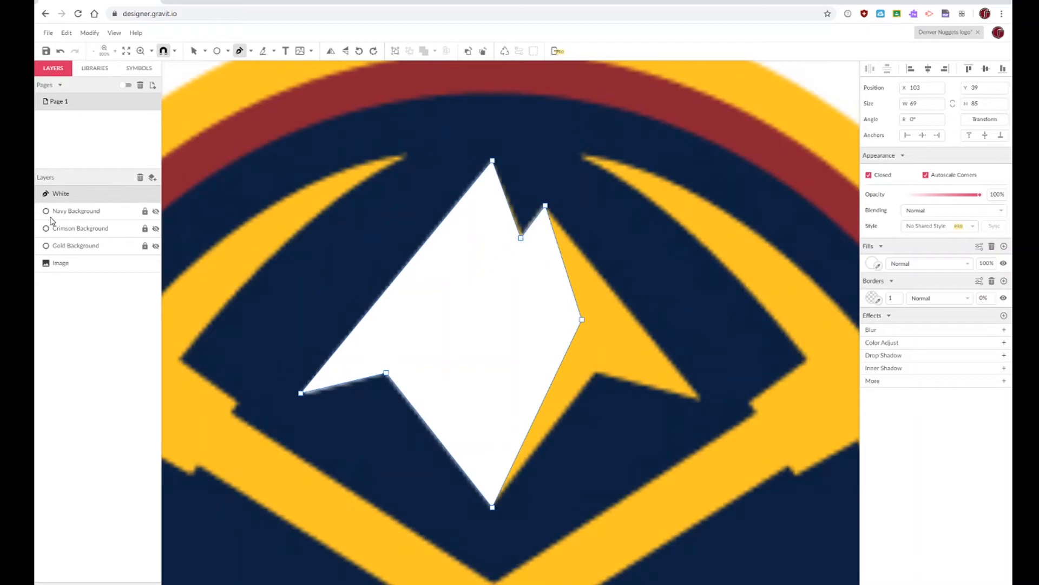
pyautogui.click(156, 194)
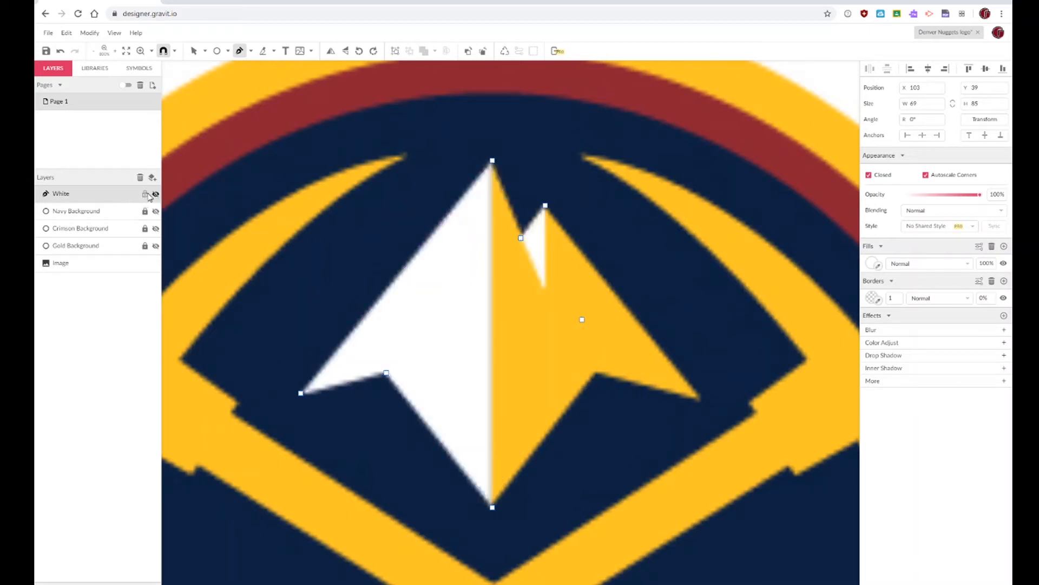
pyautogui.click(145, 195)
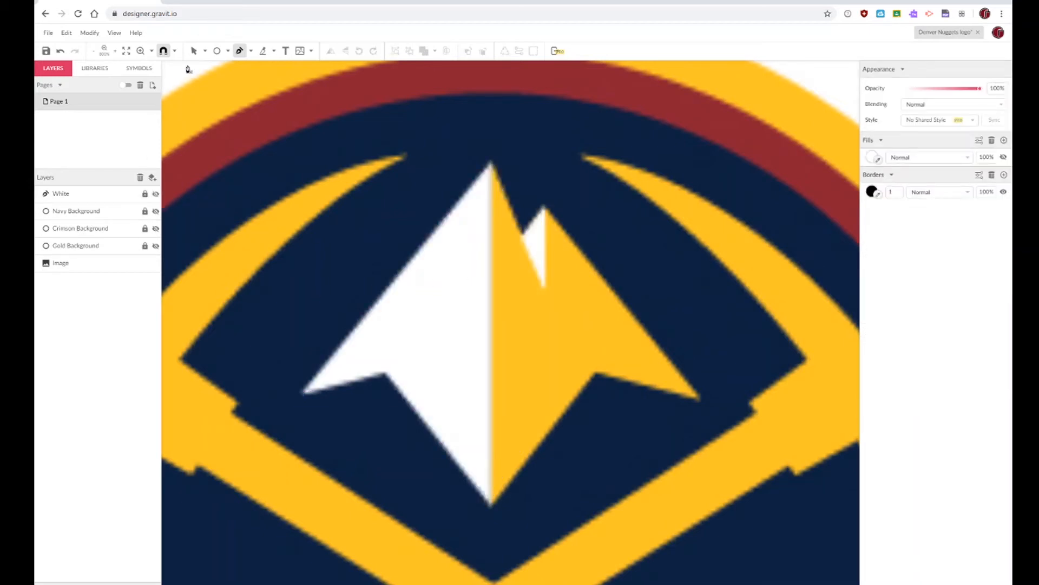
# Step: Trace the mountain's gold half, including the notch at the second peak, with the Pen tool as a closed path about 51 by 86 px
pyautogui.click(240, 52)
pyautogui.click(700, 402)
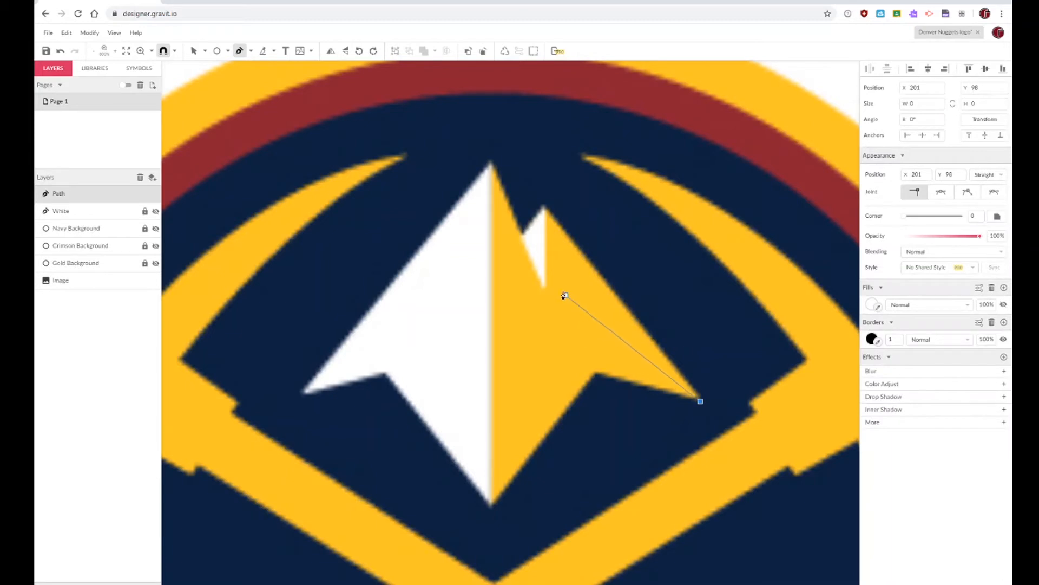
pyautogui.click(545, 207)
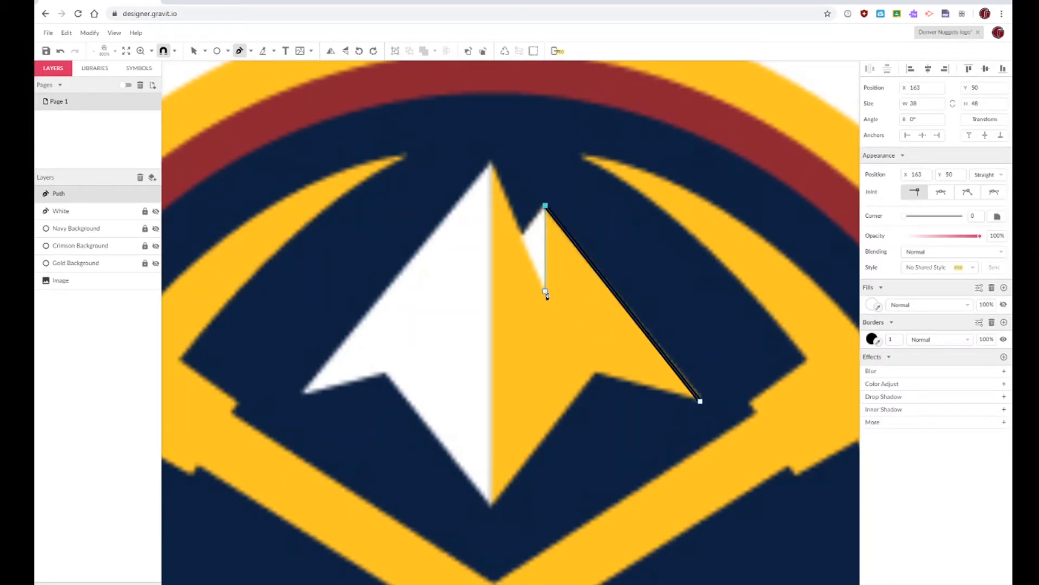
pyautogui.click(546, 295)
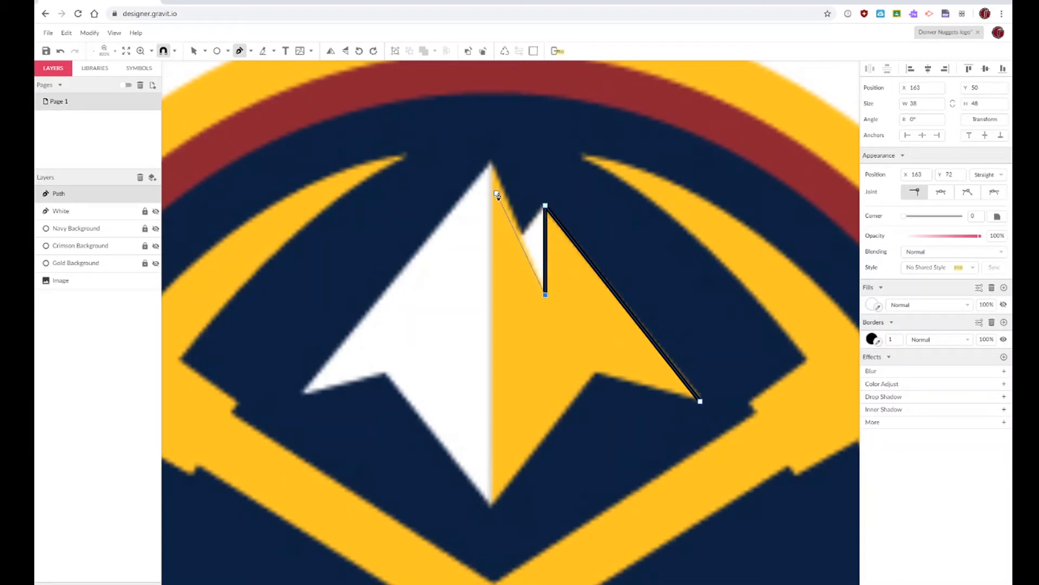
pyautogui.click(492, 157)
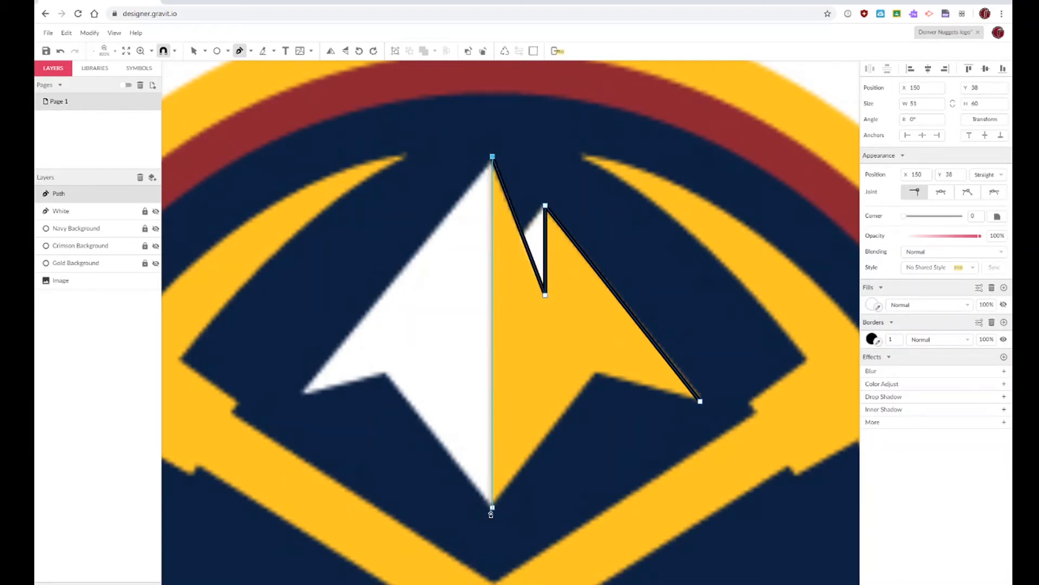
pyautogui.click(492, 507)
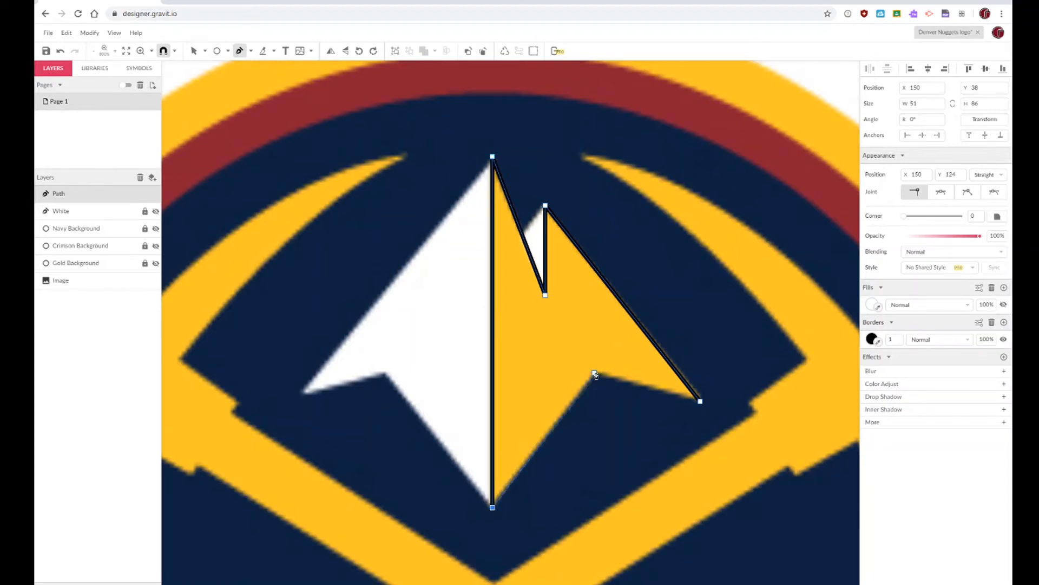
pyautogui.click(595, 373)
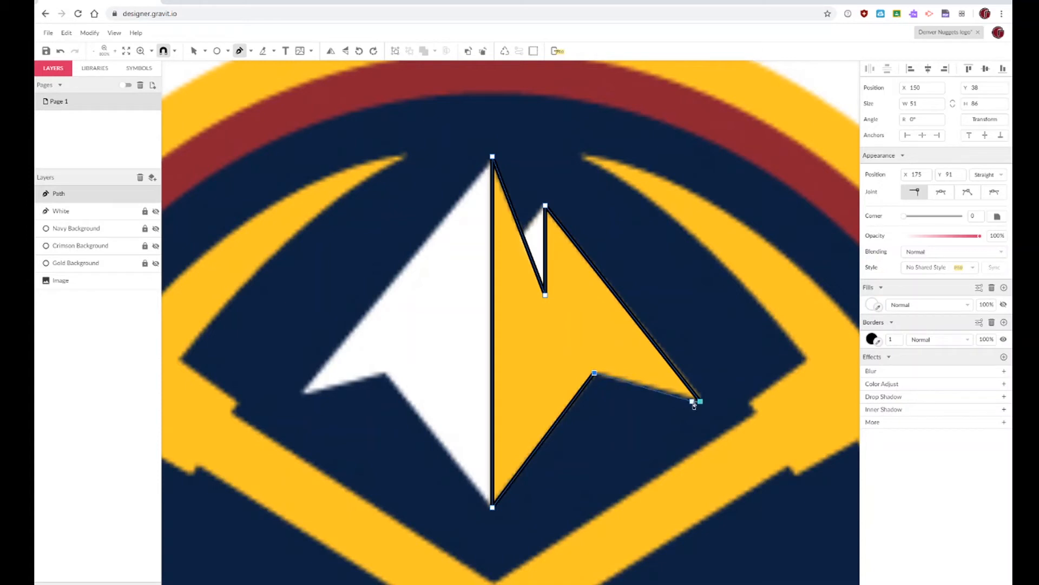
pyautogui.click(701, 402)
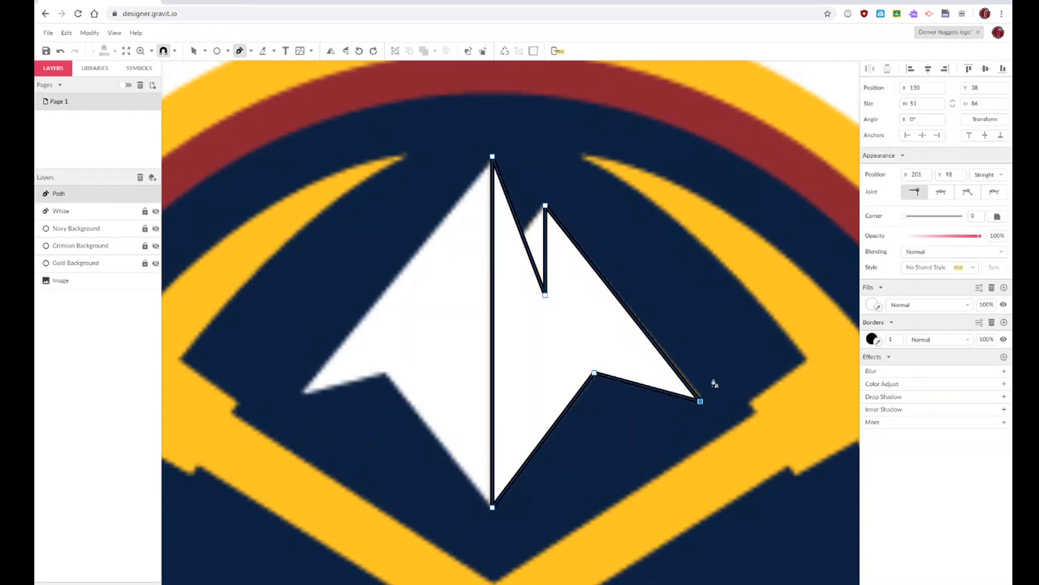
# Step: Set the new path's border opacity to 0% and fill it with the gold sampled from the pickaxe in the reference image
pyautogui.click(872, 340)
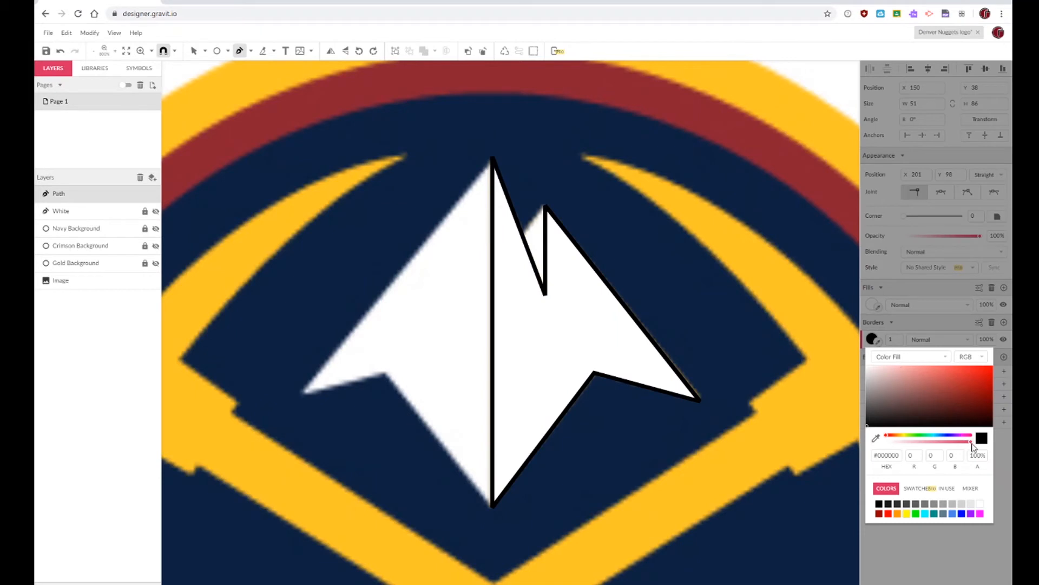
pyautogui.moveTo(973, 445); pyautogui.dragTo(879, 449)
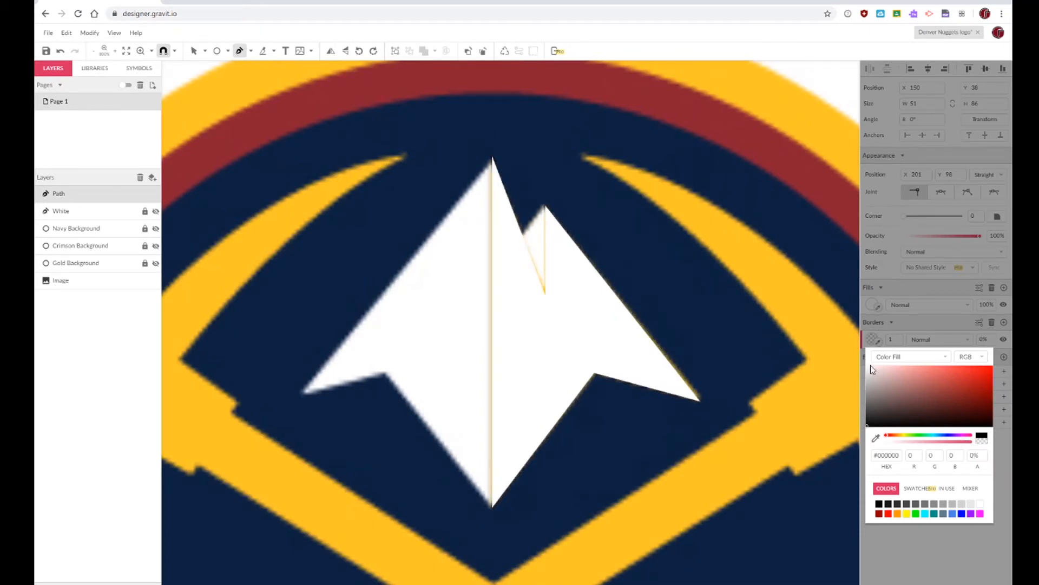
pyautogui.click(875, 306)
pyautogui.click(878, 307)
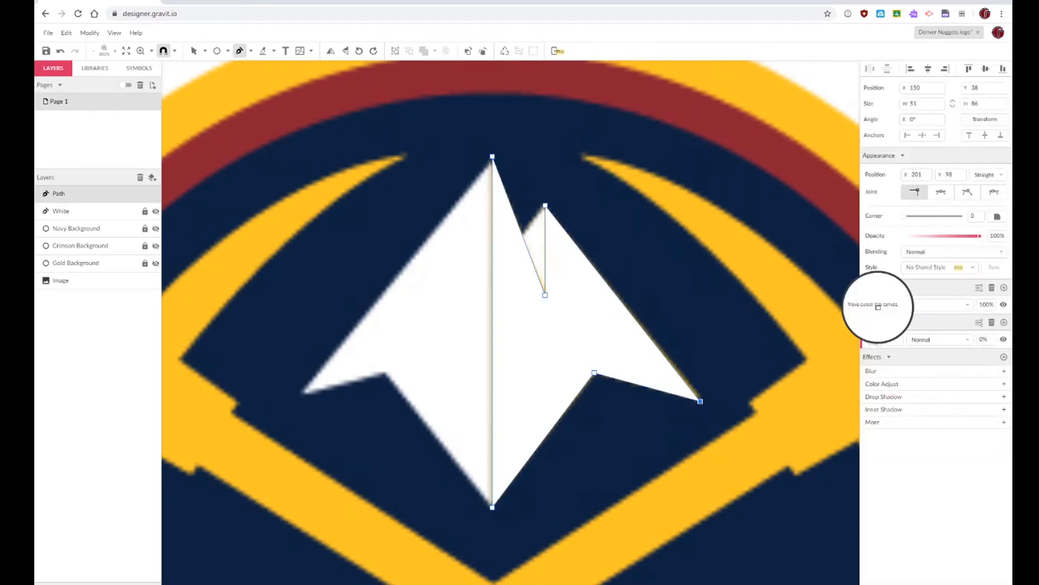
pyautogui.click(813, 410)
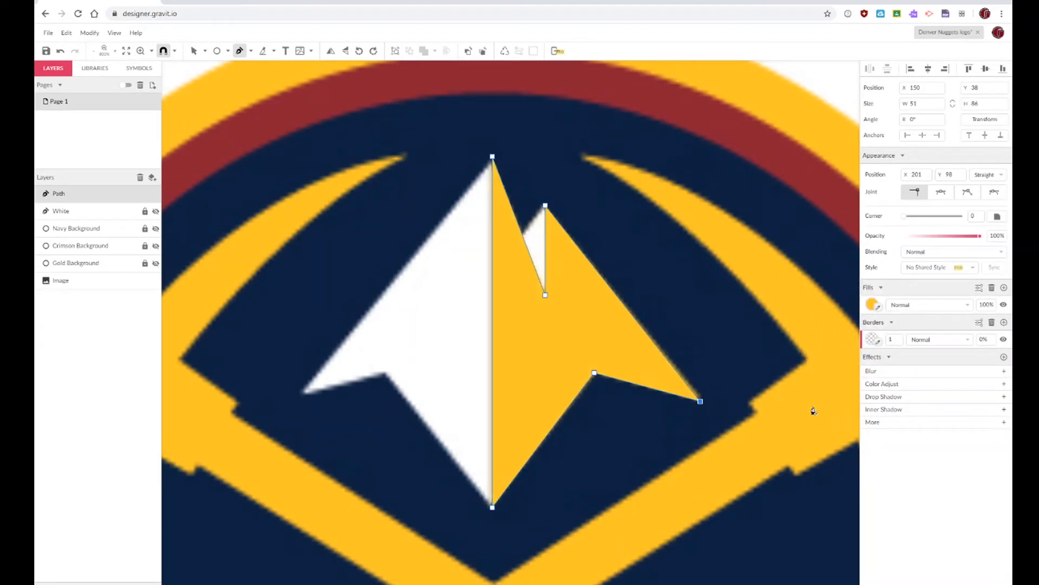
# Step: Rename the gold mountain path layer to Gold
pyautogui.doubleClick(62, 193)
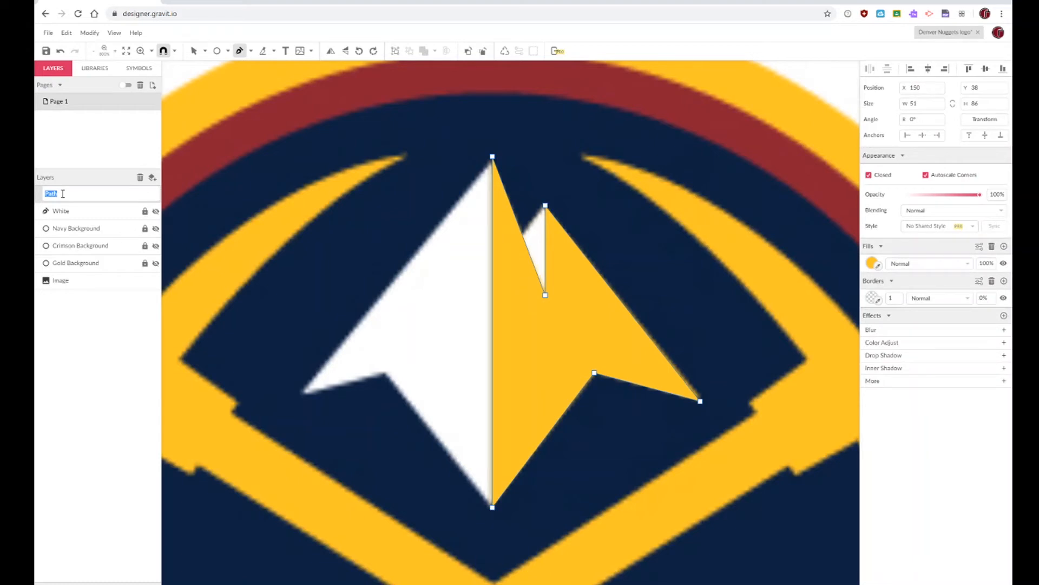
pyautogui.write('Gold')
pyautogui.press('Return')
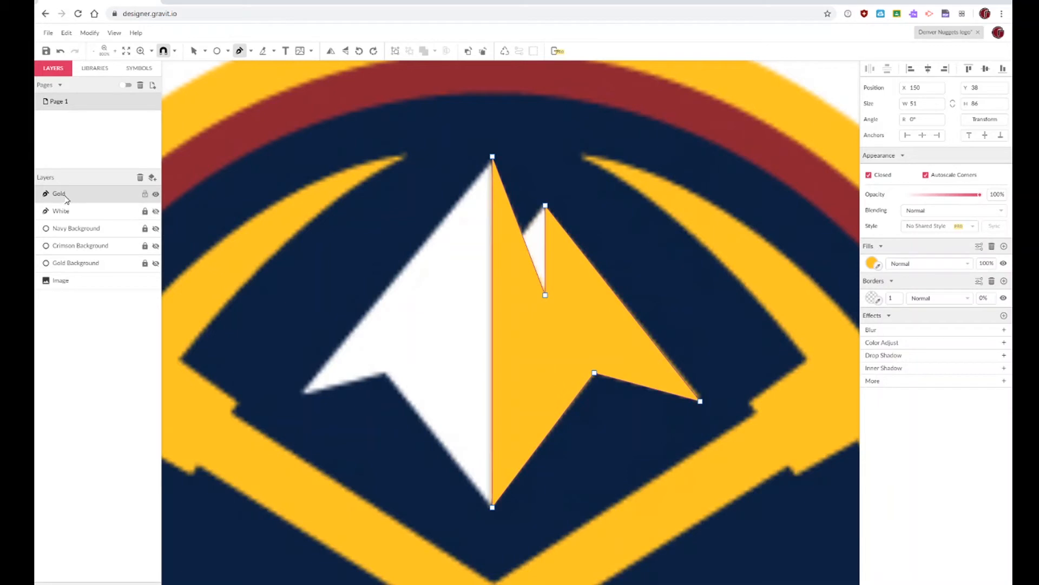
# Step: Make the White layer visible, hide the reference image layer, and deselect the gold shape
pyautogui.click(157, 212)
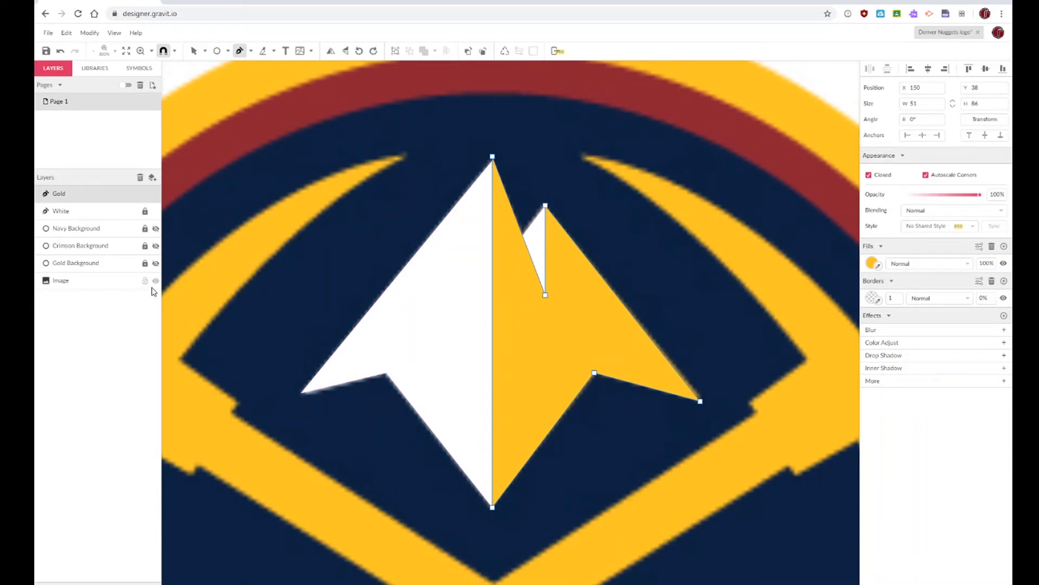
pyautogui.click(156, 281)
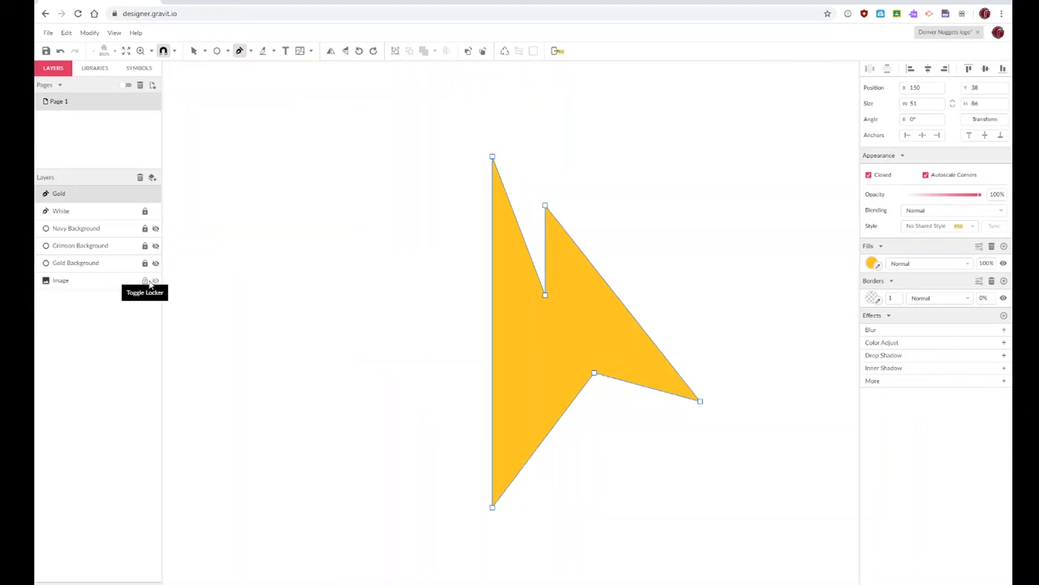
pyautogui.click(473, 240)
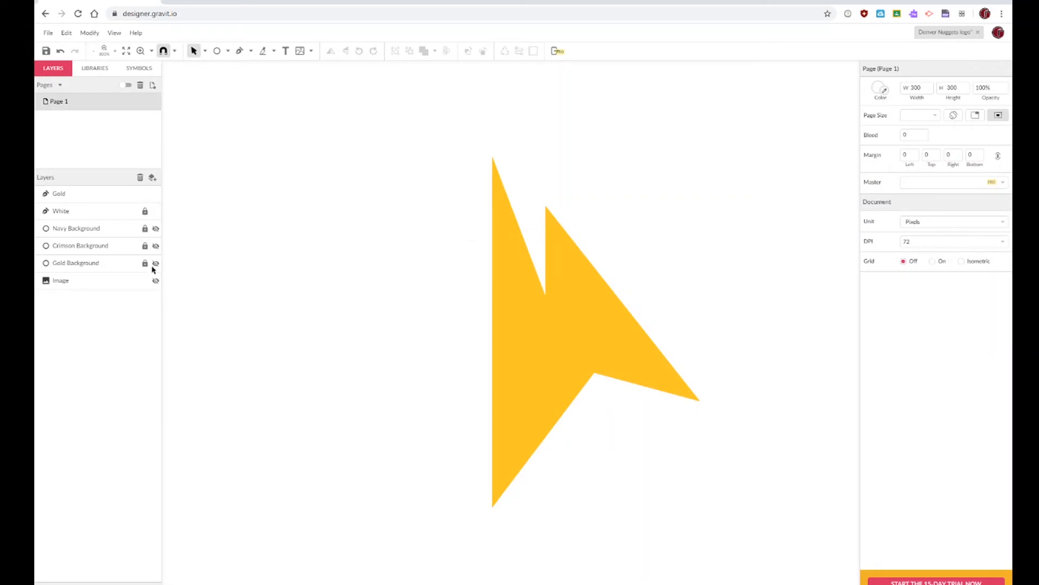
# Step: Make the Navy Background layer visible behind the mountain and inspect how the white and gold shapes meet at the main peak
pyautogui.click(154, 229)
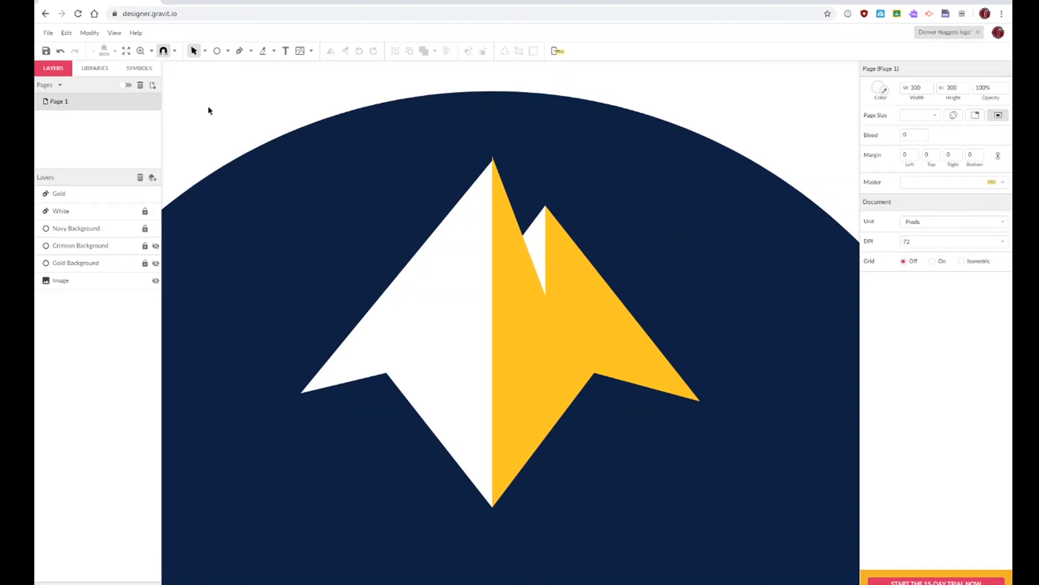
pyautogui.press('z')
pyautogui.click(501, 178)
pyautogui.click(509, 220)
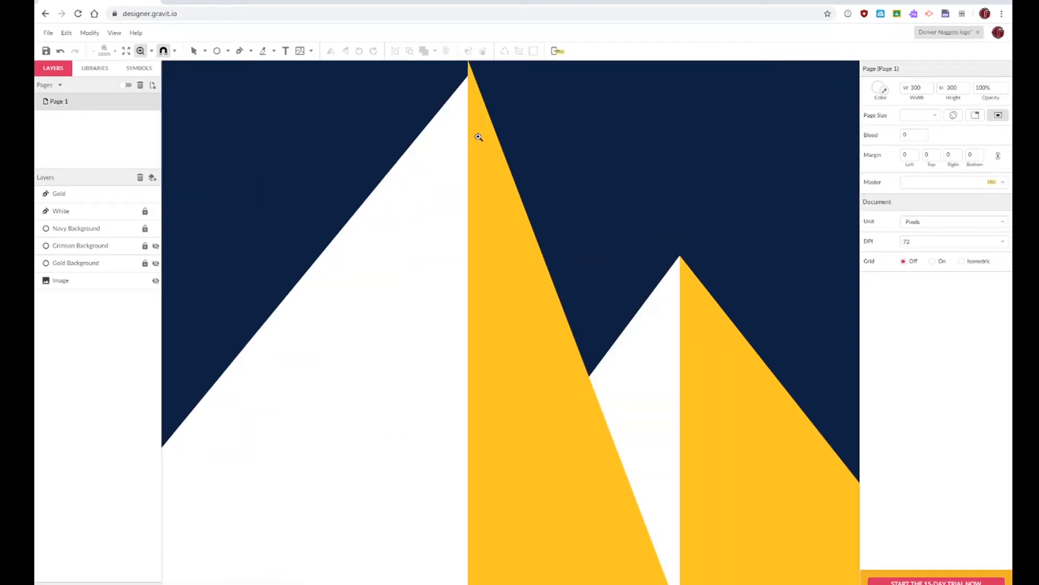
pyautogui.click(478, 138)
pyautogui.scroll(5, 476, 171)
pyautogui.scroll(-1, 475, 170)
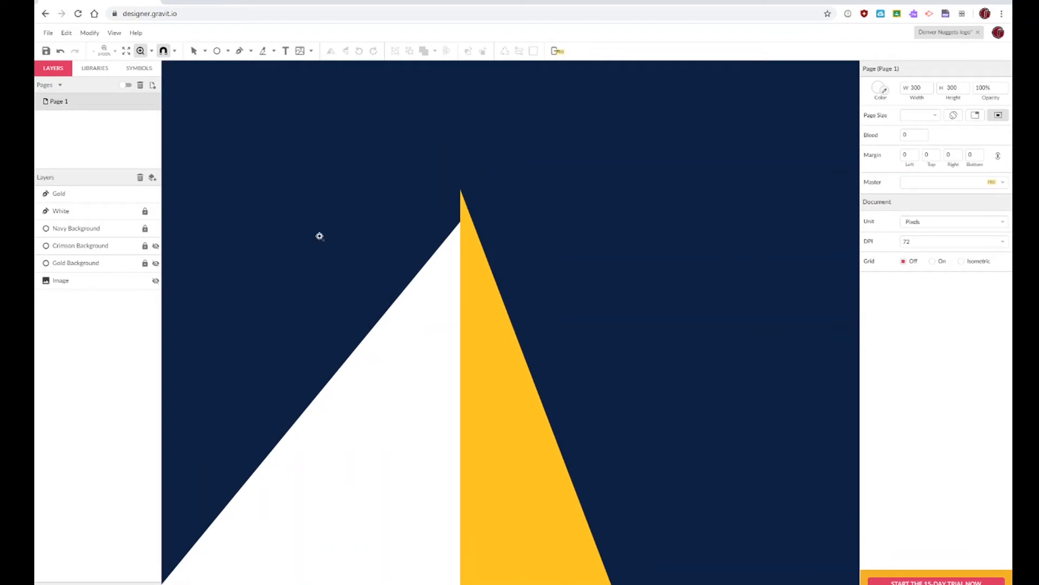
# Step: Activate the Subselect tool and unlock the Crimson Background, Navy Background and White layers
pyautogui.click(193, 51)
pyautogui.click(206, 51)
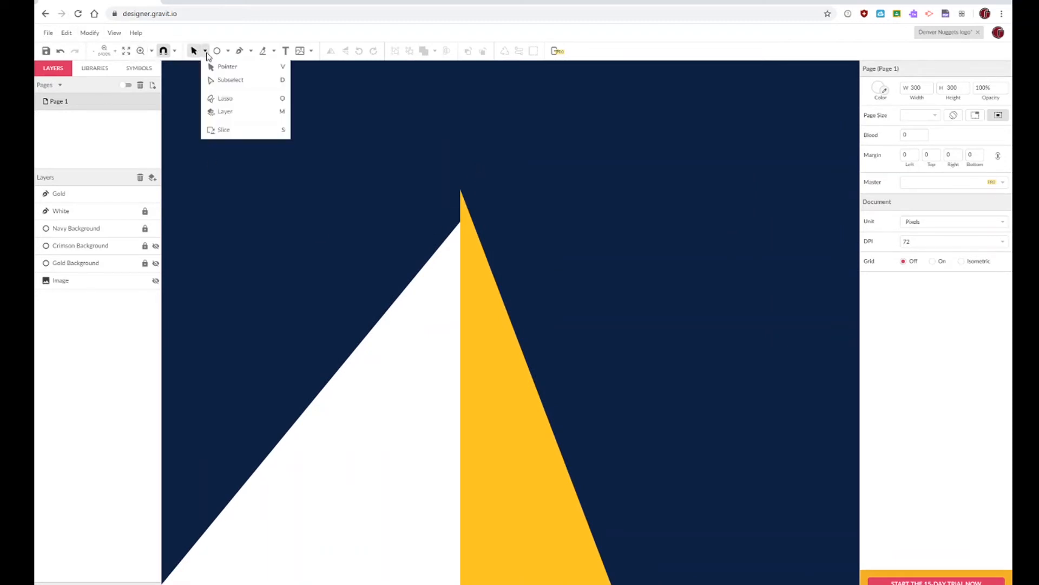
pyautogui.click(217, 81)
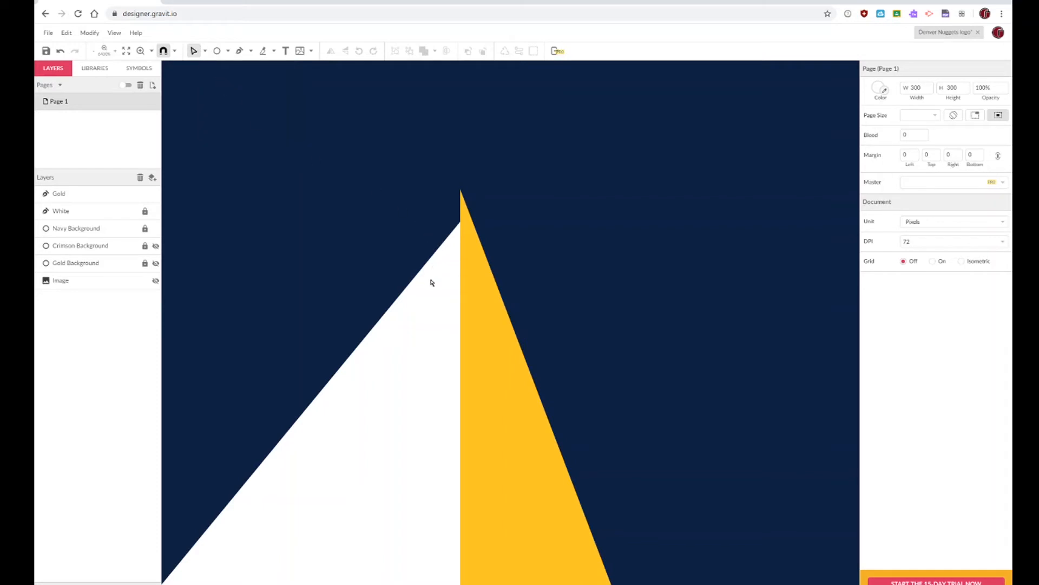
pyautogui.click(145, 245)
pyautogui.click(145, 229)
pyautogui.click(145, 212)
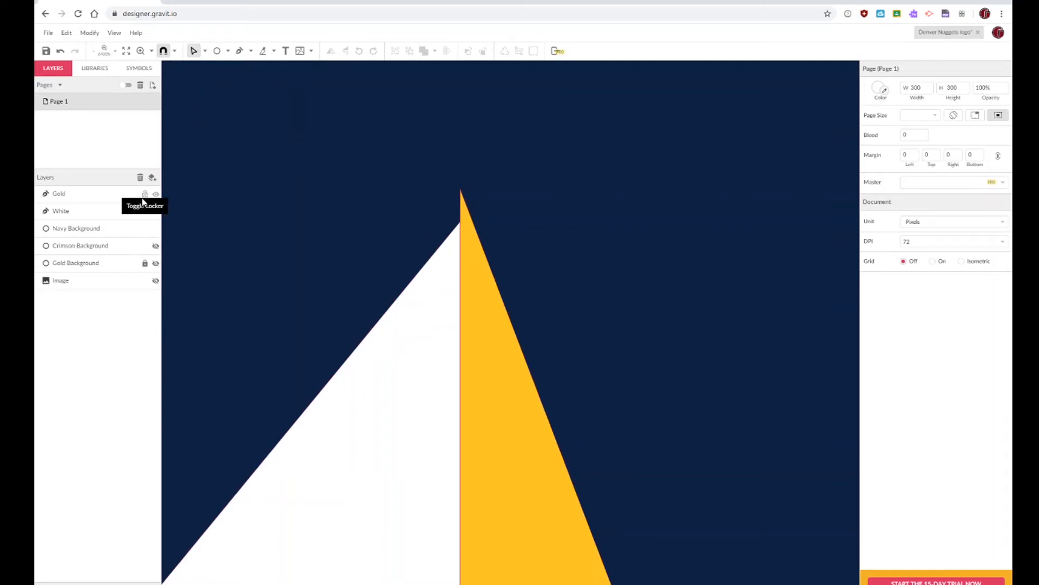
# Step: Move the White shape's top anchor point up to X 150, Y 38 to meet the tip of the gold half
pyautogui.click(430, 280)
pyautogui.click(463, 226)
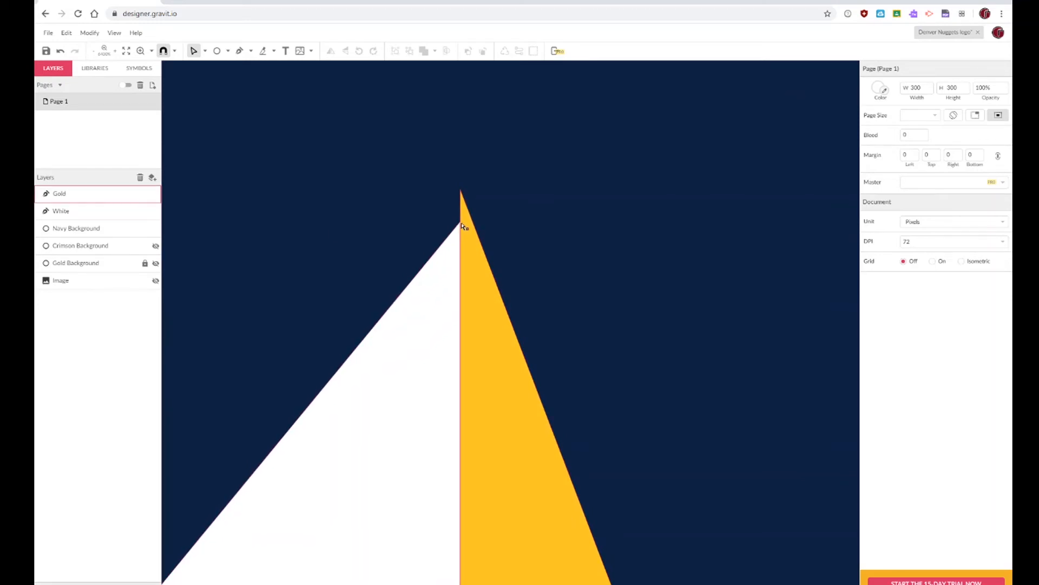
pyautogui.click(462, 227)
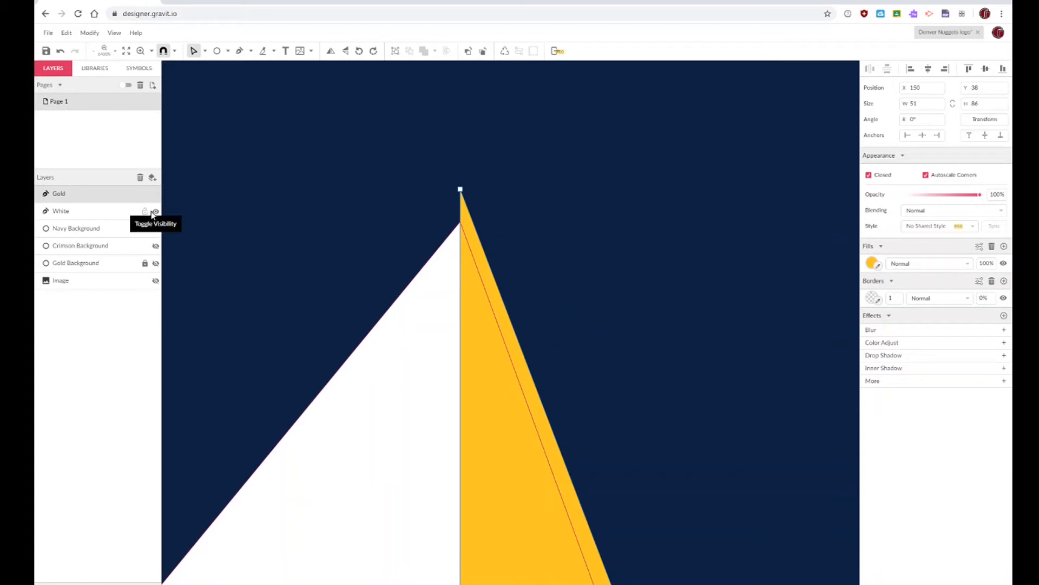
pyautogui.click(394, 309)
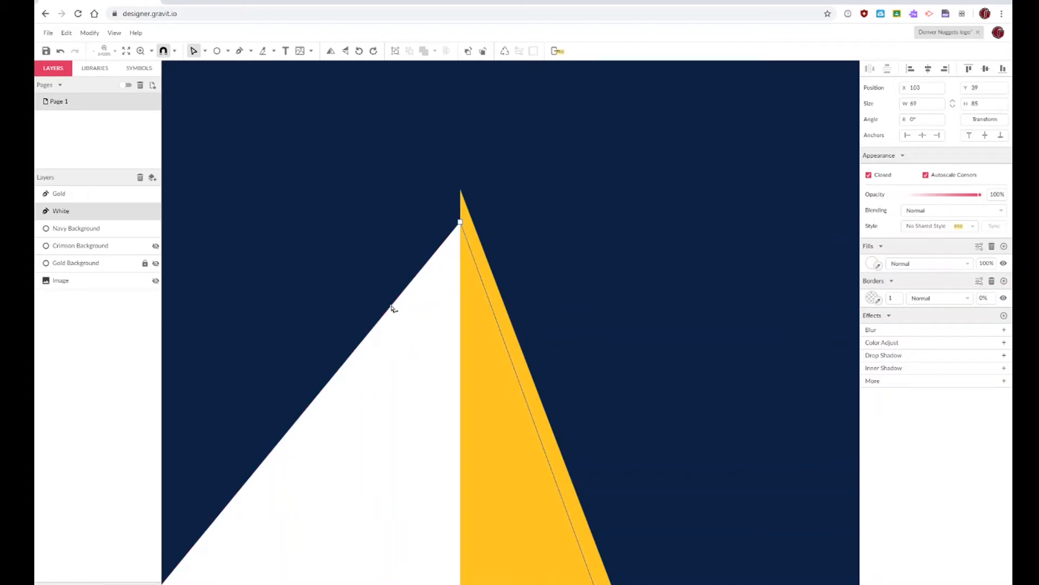
pyautogui.click(460, 222)
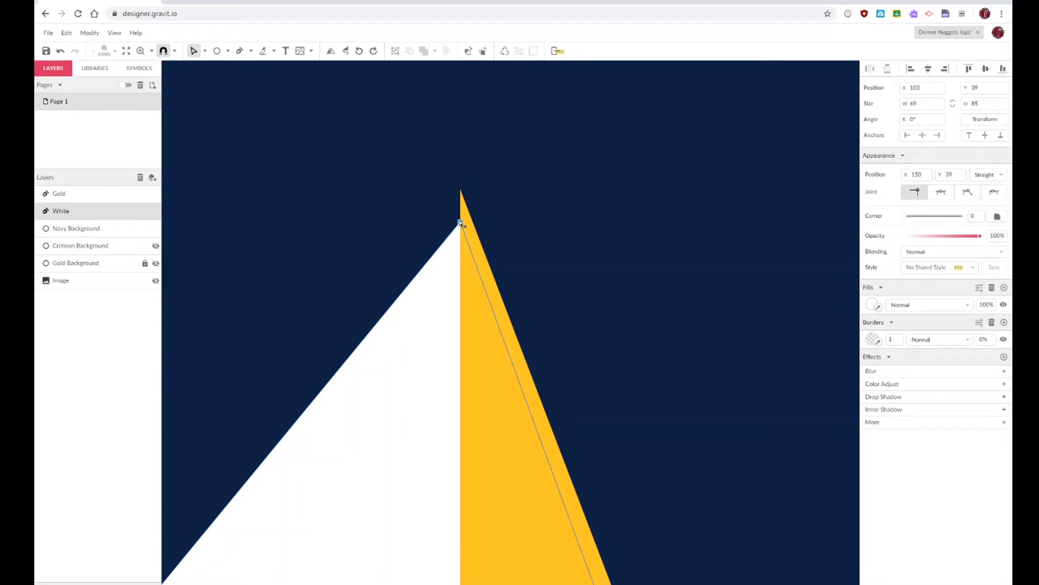
pyautogui.moveTo(458, 209); pyautogui.dragTo(460, 193)
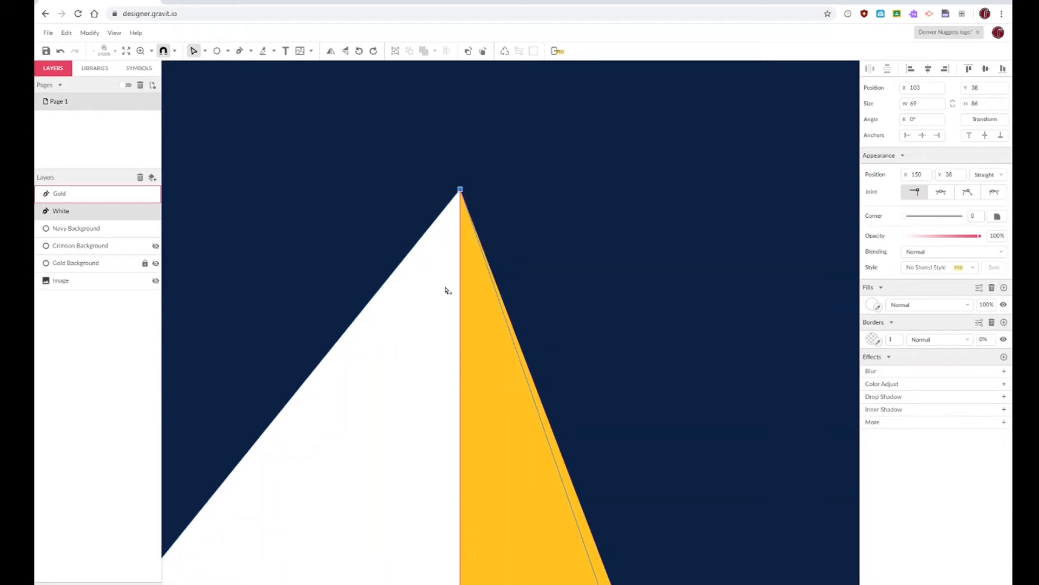
# Step: Examine the edges between the white and gold shapes from the second peak down to the mountain's bottom tip
pyautogui.scroll(-5, 448, 286)
pyautogui.scroll(-3, 448, 287)
pyautogui.scroll(2, 445, 288)
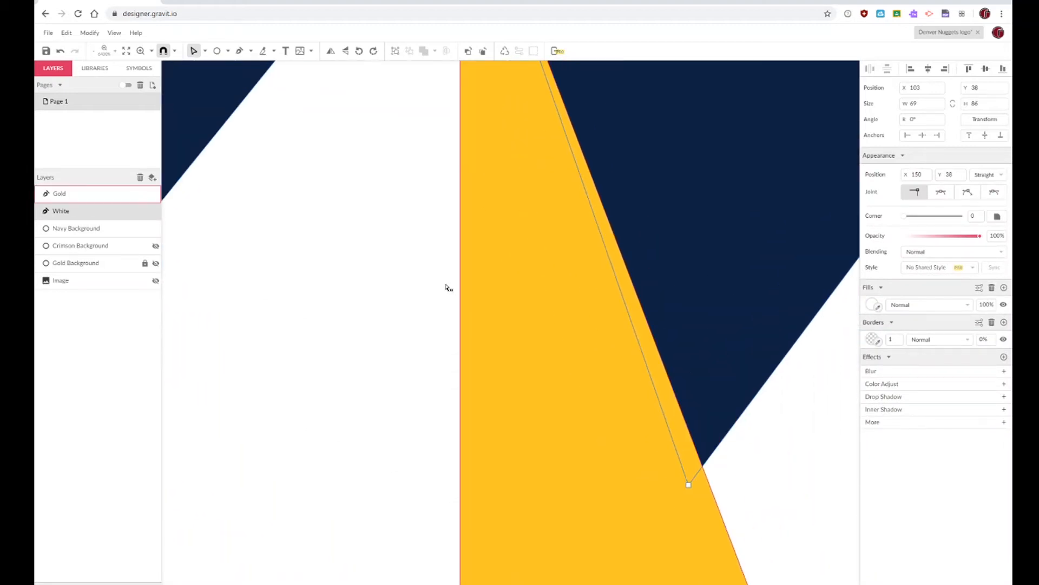
pyautogui.scroll(-1, 441, 289)
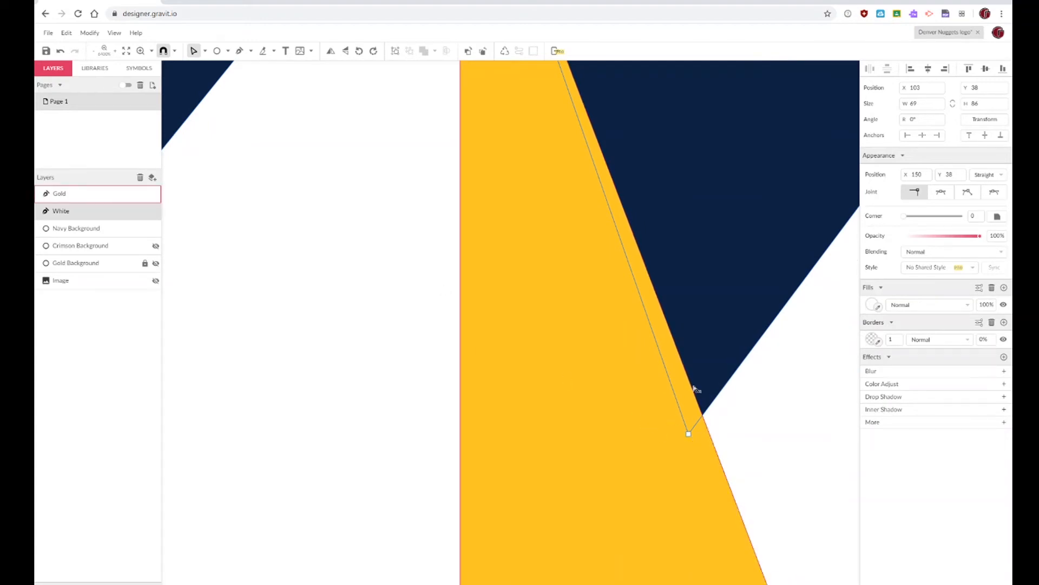
pyautogui.hscroll(3, 740, 359)
pyautogui.scroll(2, 740, 360)
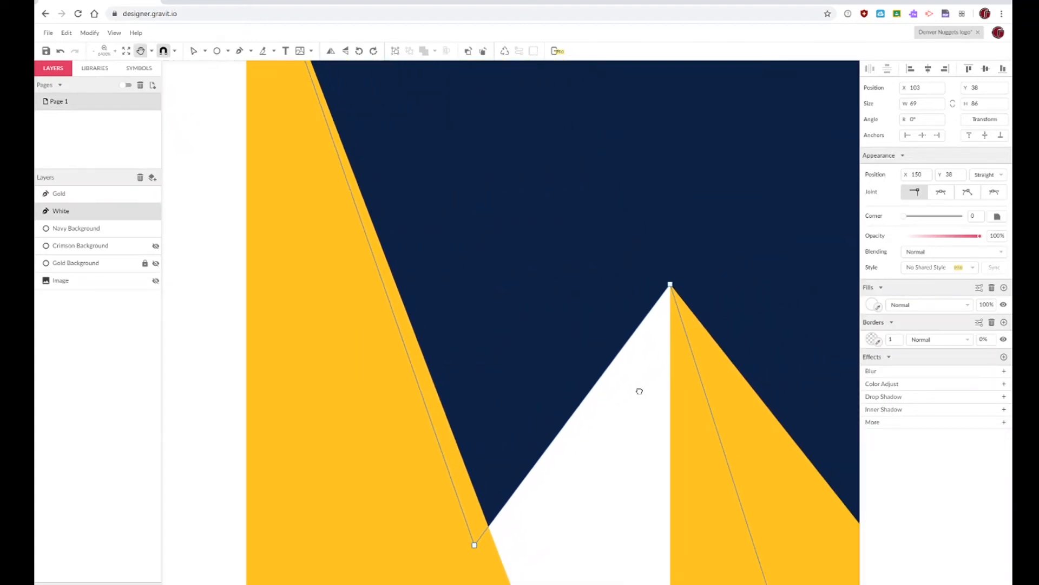
pyautogui.click(690, 280)
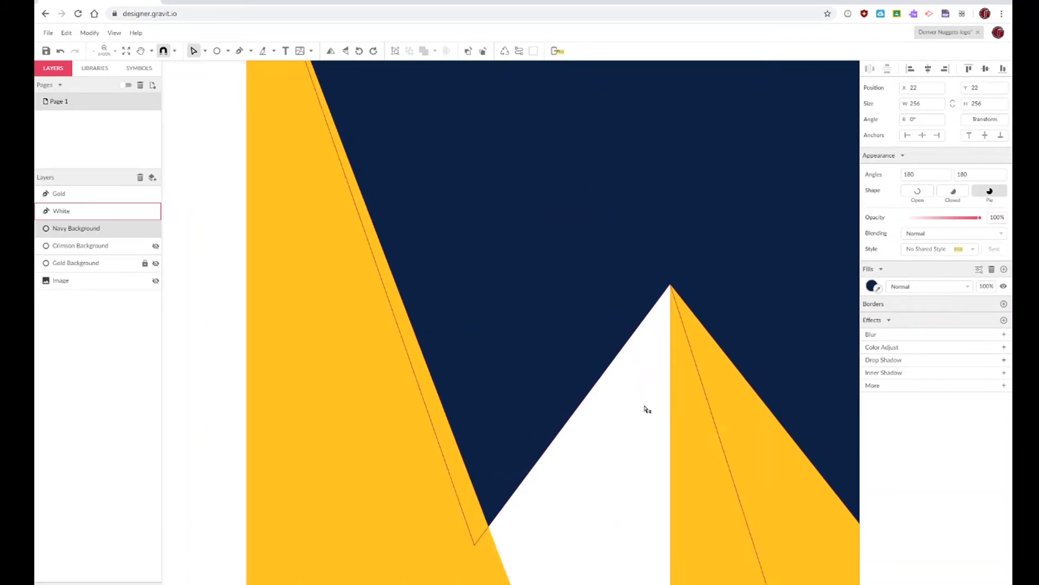
pyautogui.press('space')
pyautogui.moveTo(622, 424); pyautogui.dragTo(620, 62)
pyautogui.moveTo(580, 230); pyautogui.dragTo(587, 62)
pyautogui.moveTo(485, 302); pyautogui.dragTo(515, 141)
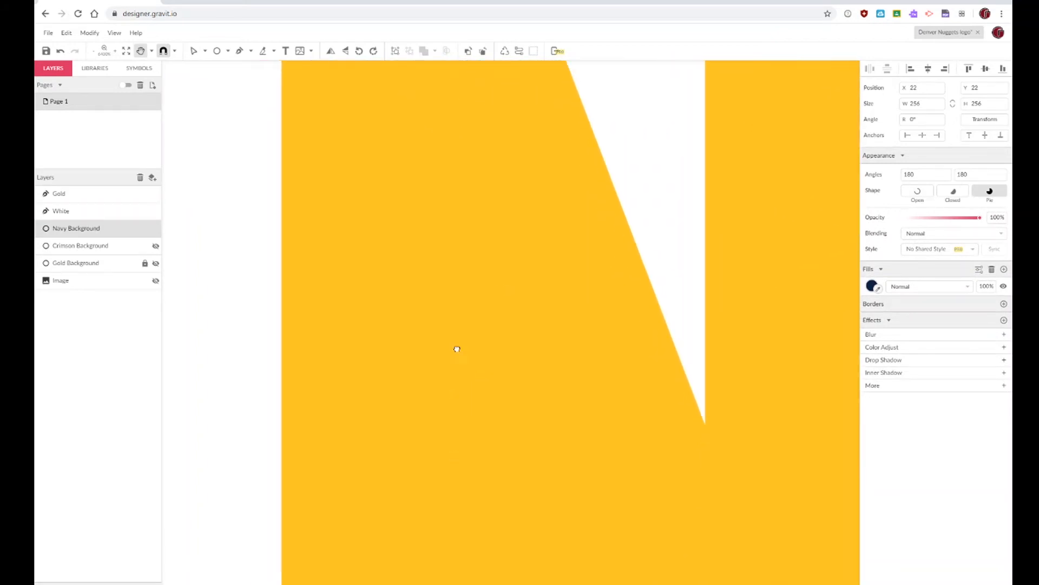
pyautogui.moveTo(457, 350); pyautogui.dragTo(557, 63)
pyautogui.moveTo(408, 425); pyautogui.dragTo(506, 165)
pyautogui.moveTo(470, 479); pyautogui.dragTo(486, 147)
pyautogui.moveTo(451, 396); pyautogui.dragTo(349, 162)
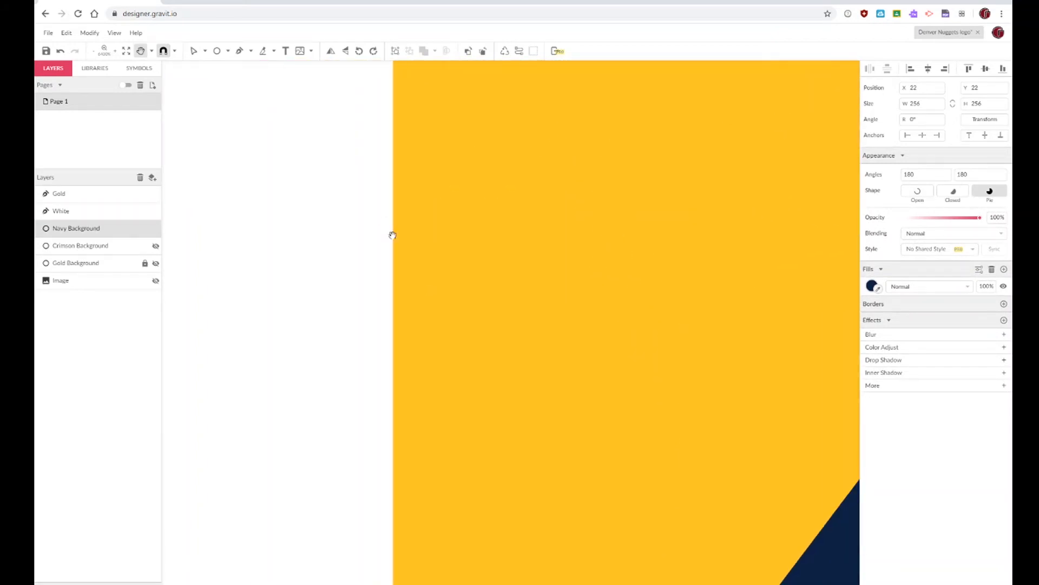
pyautogui.moveTo(467, 361); pyautogui.dragTo(489, 97)
pyautogui.moveTo(472, 488); pyautogui.dragTo(506, 188)
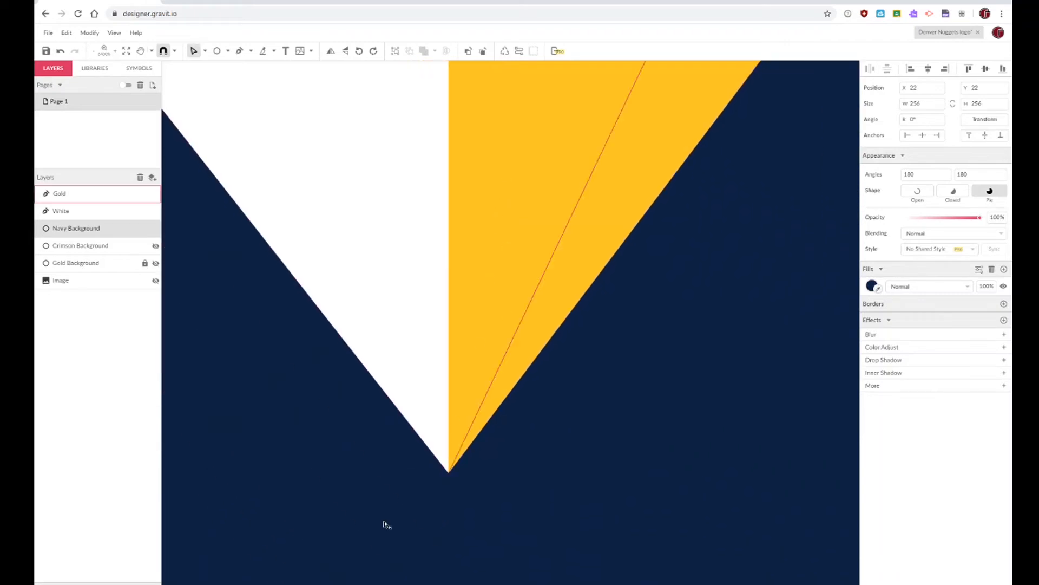
# Step: Make the Crimson Background and Gold Background layers visible with the whole logo in view
pyautogui.press('z')
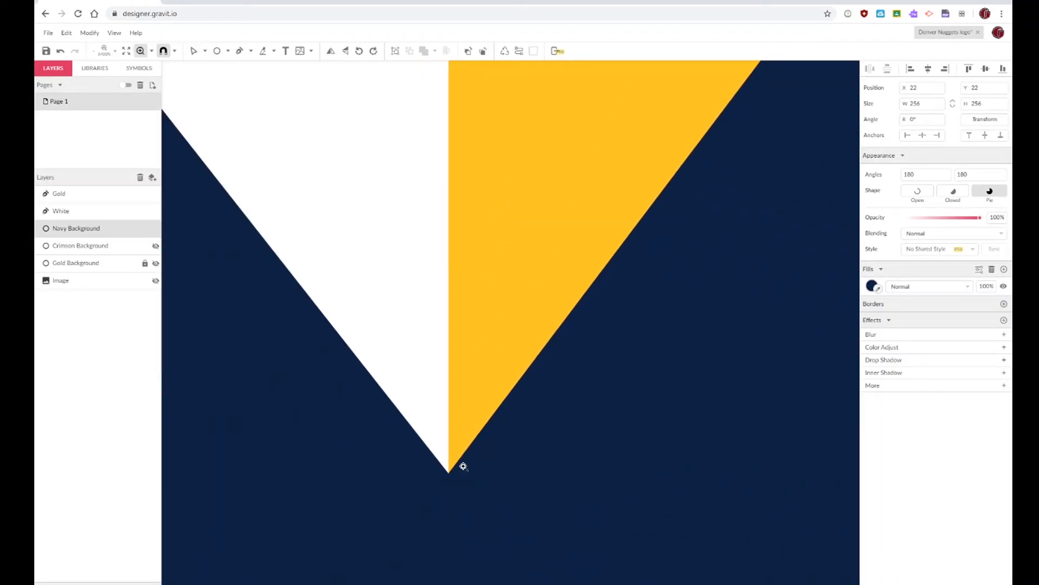
pyautogui.keyDown('alt'); pyautogui.click(464, 466); pyautogui.keyUp('alt')
pyautogui.keyDown('alt'); pyautogui.click(464, 466); pyautogui.keyUp('alt')
pyautogui.keyDown('alt'); pyautogui.click(464, 466); pyautogui.keyUp('alt')
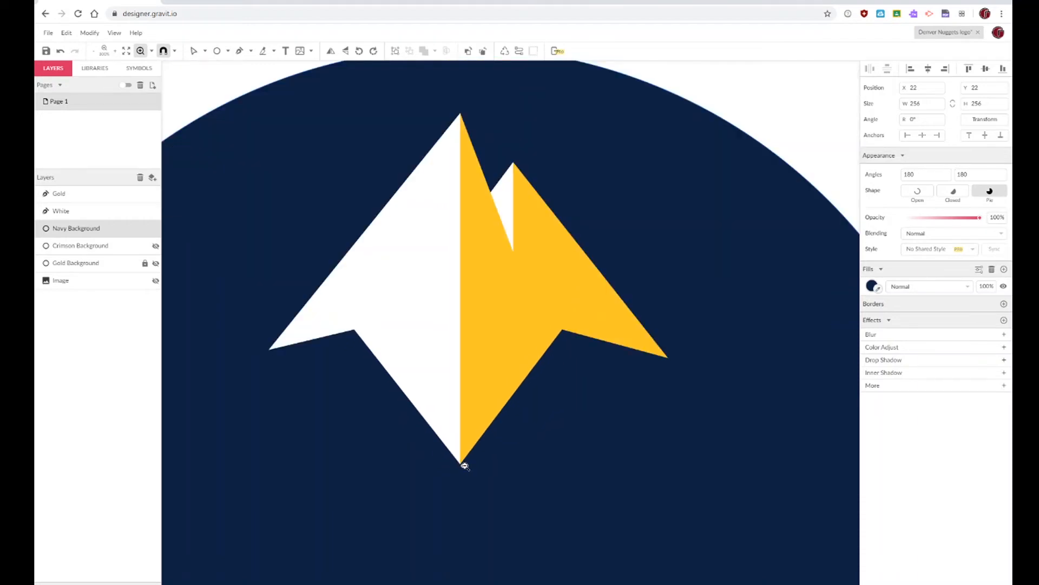
pyautogui.keyDown('alt'); pyautogui.click(465, 466); pyautogui.keyUp('alt')
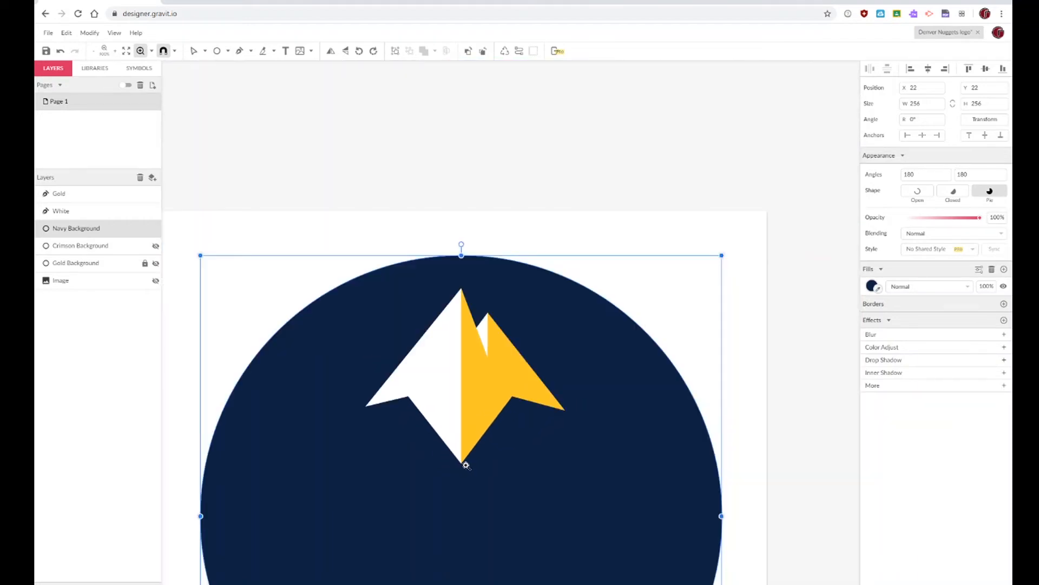
pyautogui.keyDown('alt'); pyautogui.click(464, 466); pyautogui.keyUp('alt')
pyautogui.moveTo(489, 455); pyautogui.dragTo(519, 298)
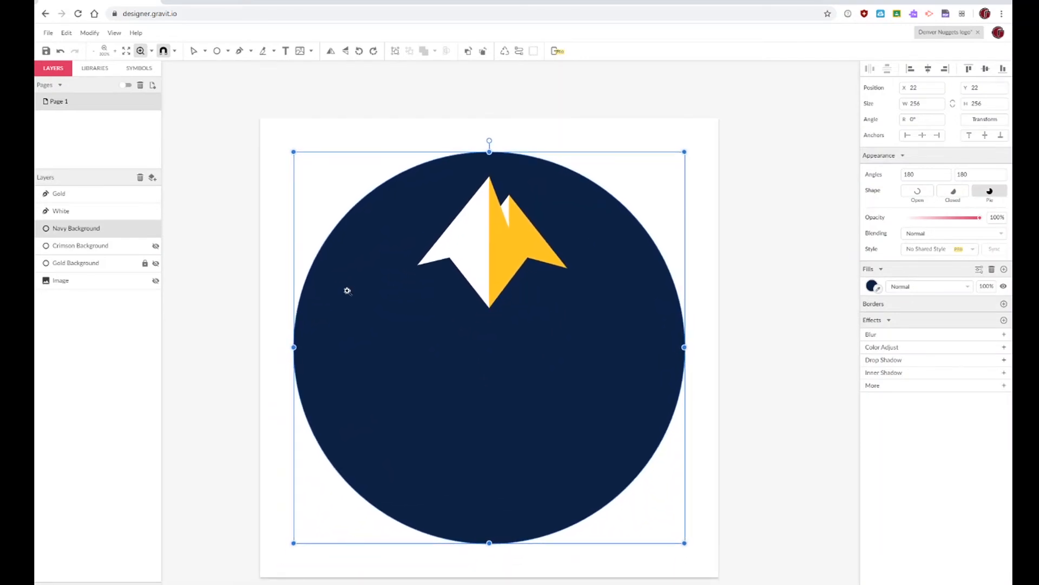
pyautogui.click(156, 246)
pyautogui.click(156, 263)
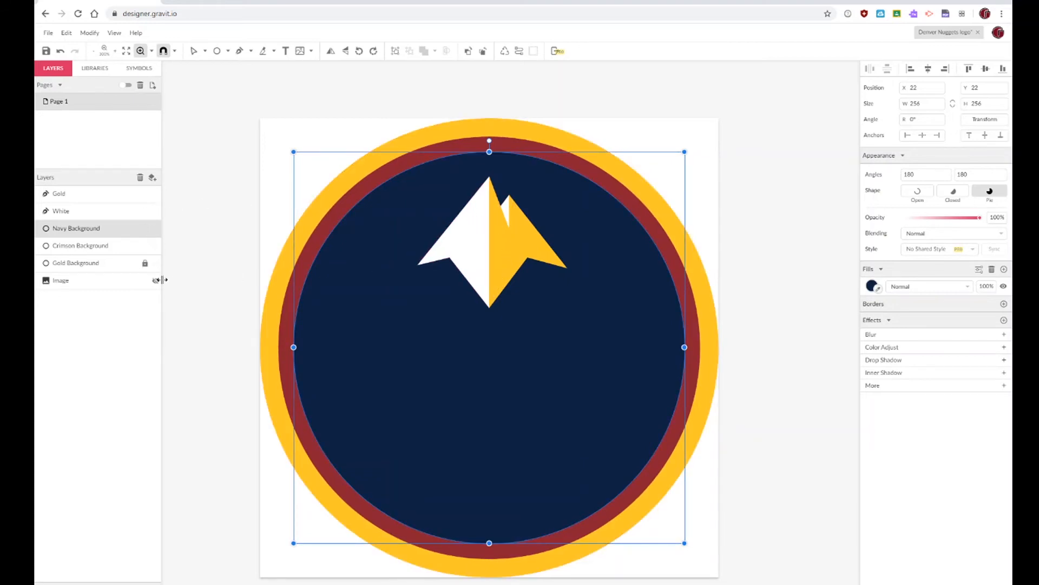
# Step: Lock the Crimson Background, Navy Background, White and Gold layers
pyautogui.click(145, 246)
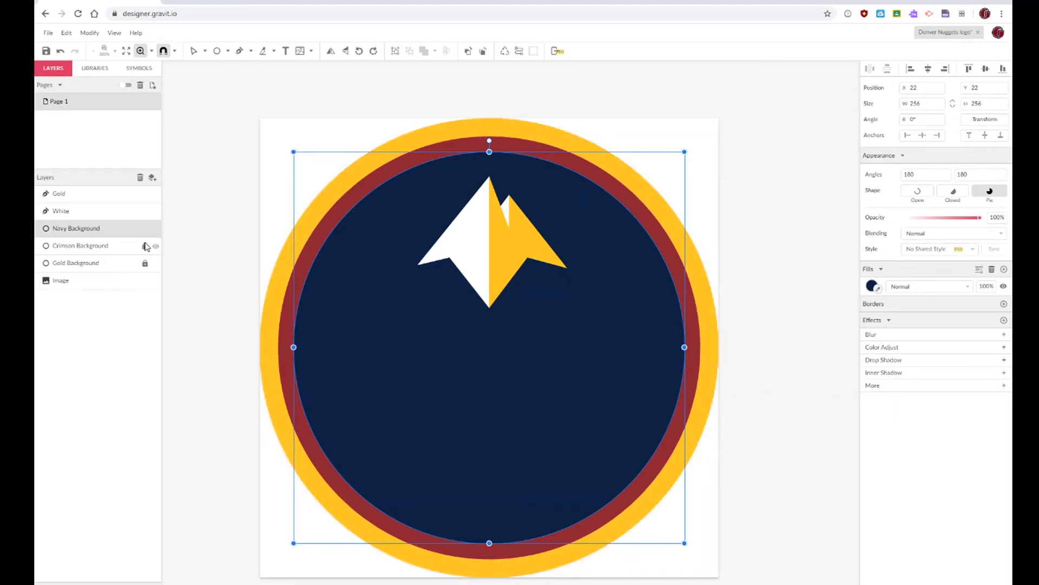
pyautogui.click(145, 228)
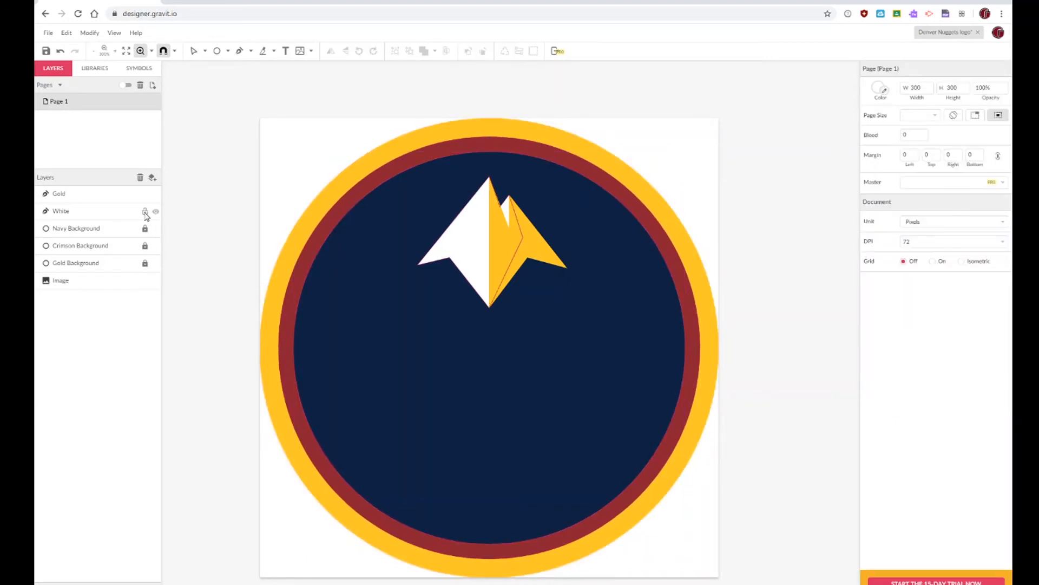
pyautogui.click(145, 211)
pyautogui.click(145, 193)
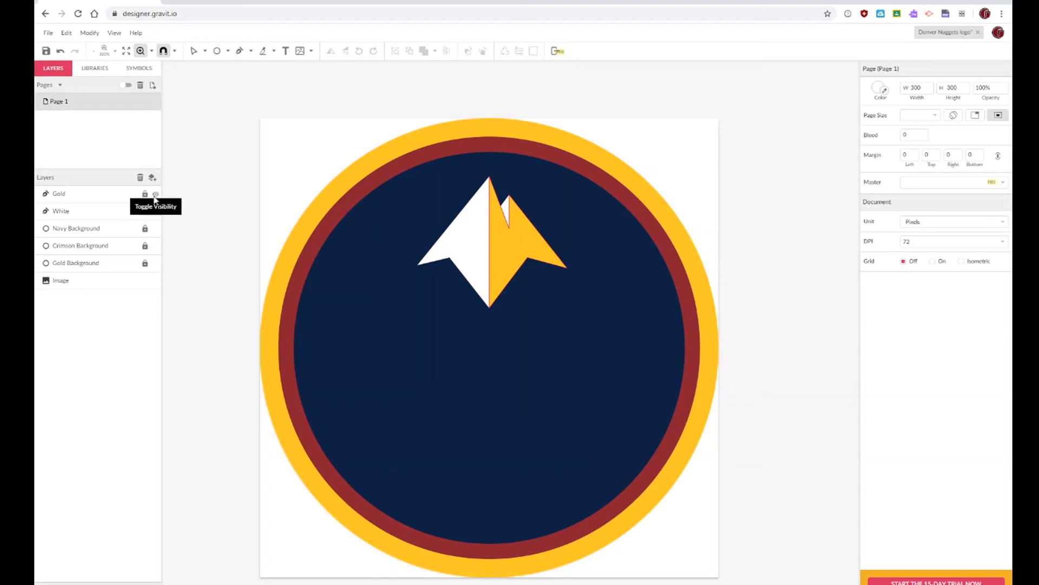
# Step: Hide the two mountain layers and all three background circle layers, leaving only the reference image layer visible
pyautogui.click(156, 194)
pyautogui.click(156, 211)
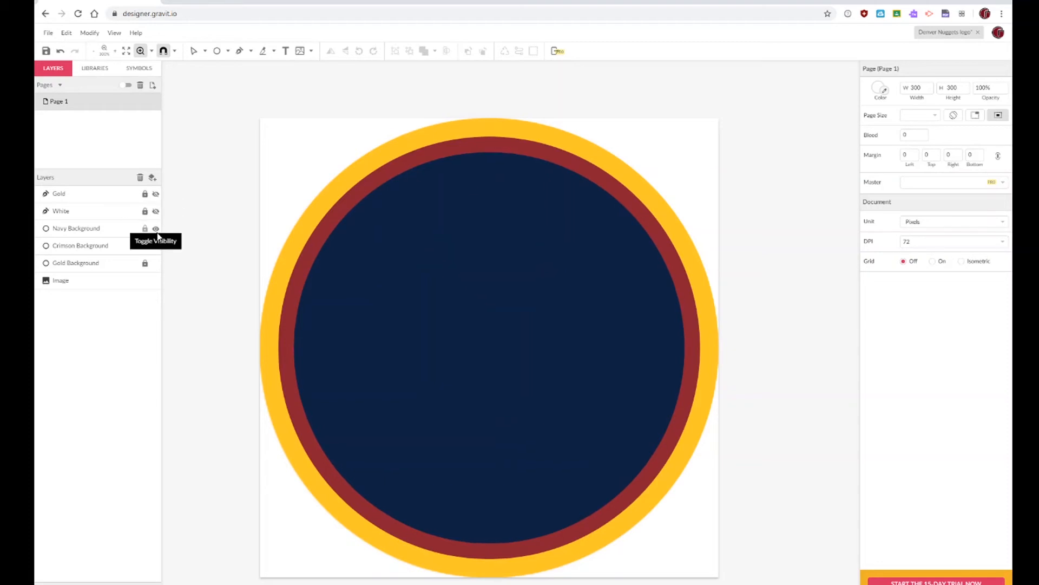
pyautogui.click(158, 229)
pyautogui.click(156, 246)
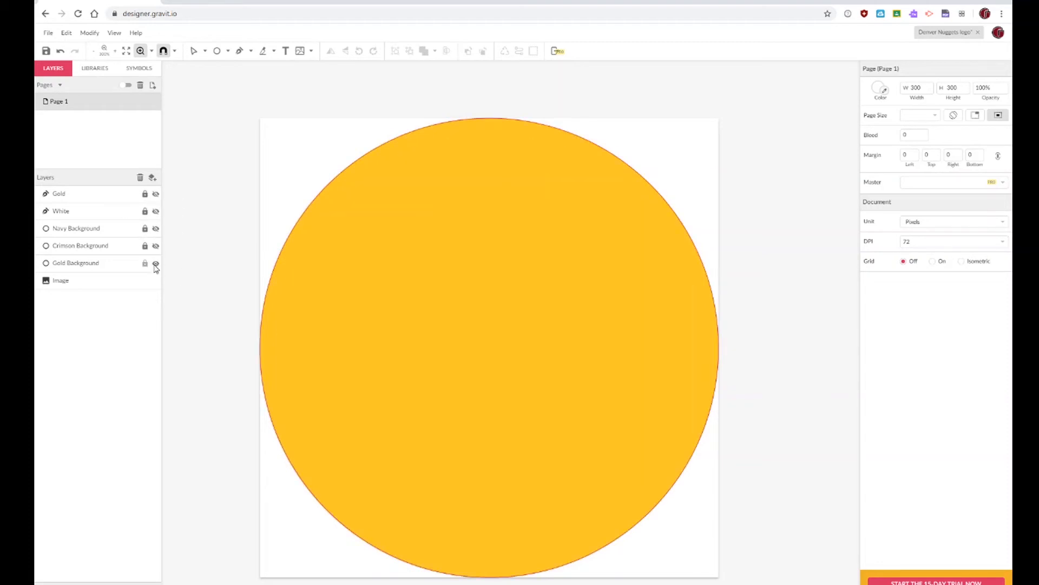
pyautogui.click(156, 263)
pyautogui.click(155, 280)
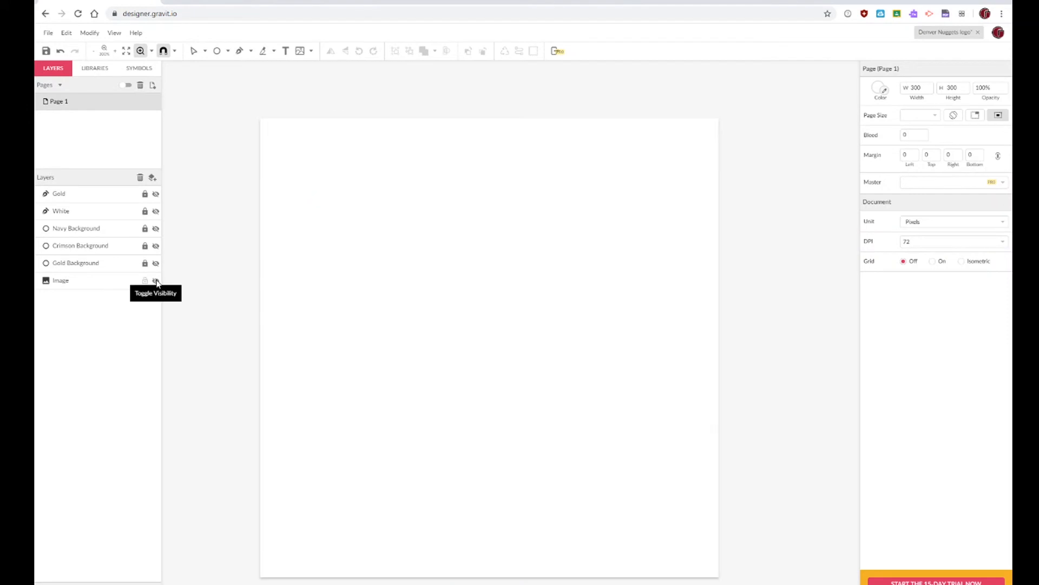
pyautogui.click(156, 281)
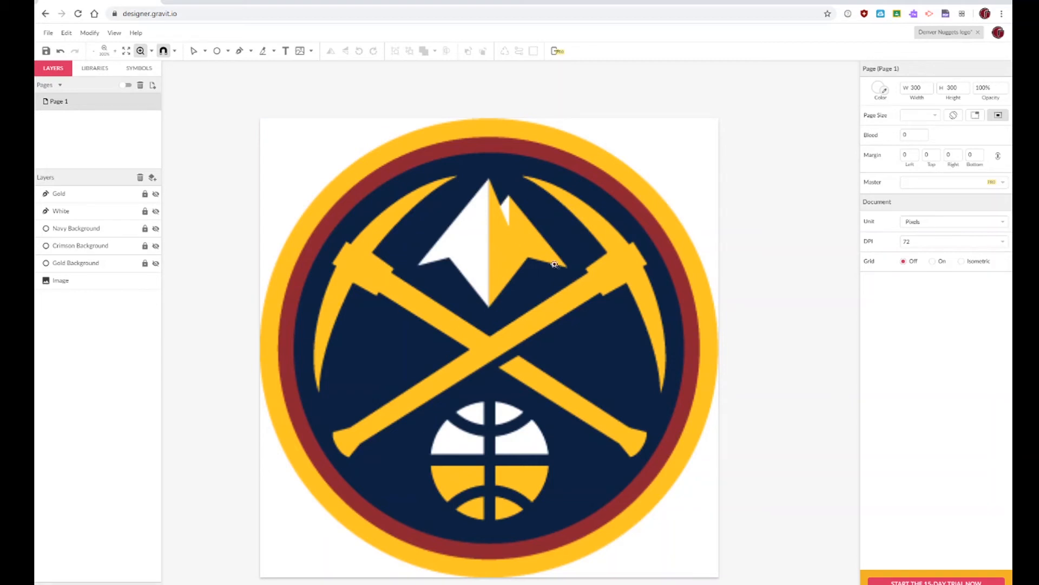
# Step: Start a Pen path at the right pickaxe blade's upper tip, about X 172, Y 38, and curve it along the outer edge to the handle
pyautogui.click(608, 275)
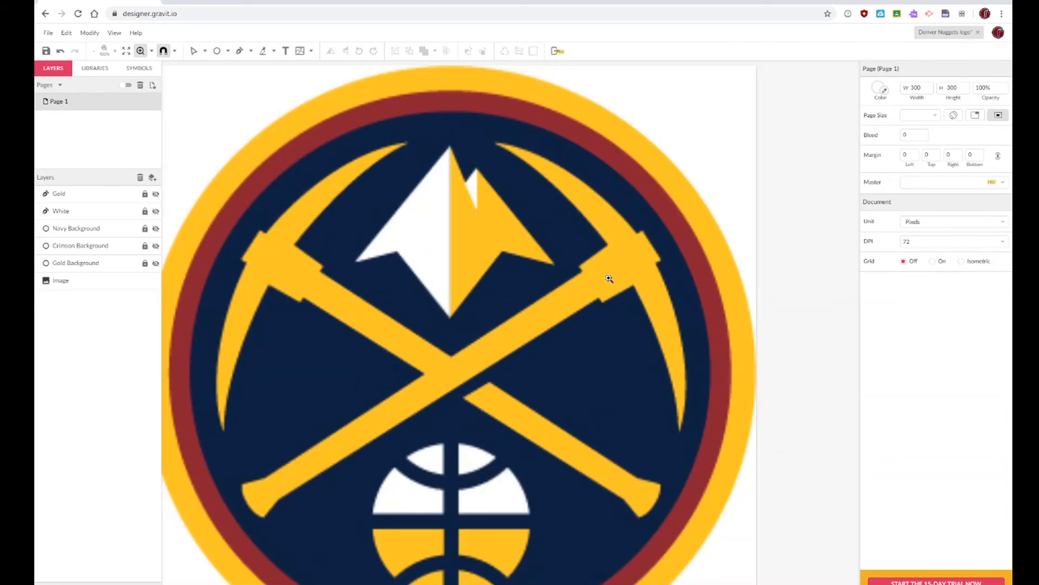
pyautogui.click(609, 279)
pyautogui.keyDown('alt'); pyautogui.click(590, 256); pyautogui.keyUp('alt')
pyautogui.click(589, 255)
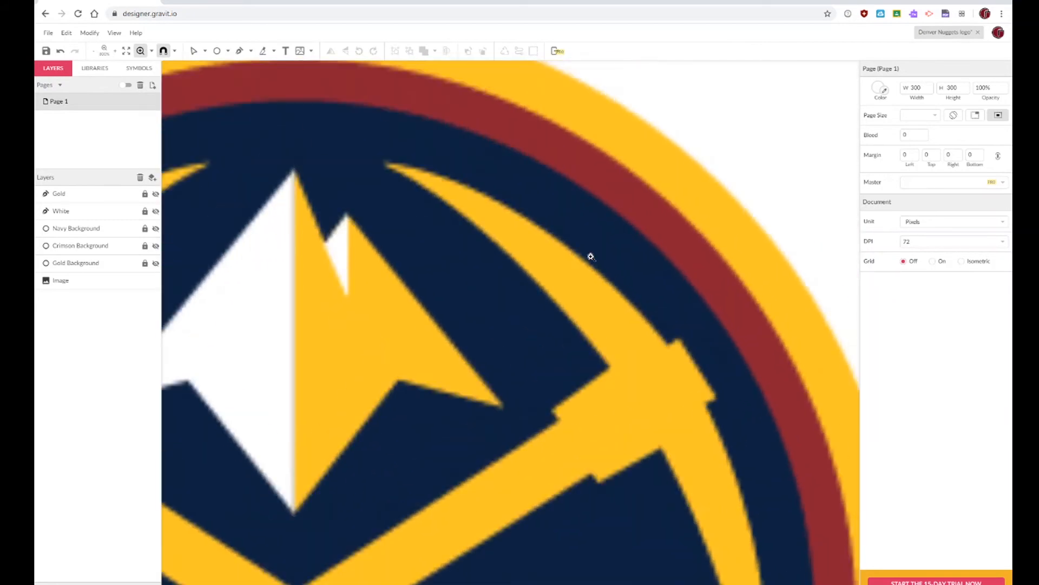
pyautogui.click(239, 50)
pyautogui.moveTo(385, 164); pyautogui.dragTo(397, 165)
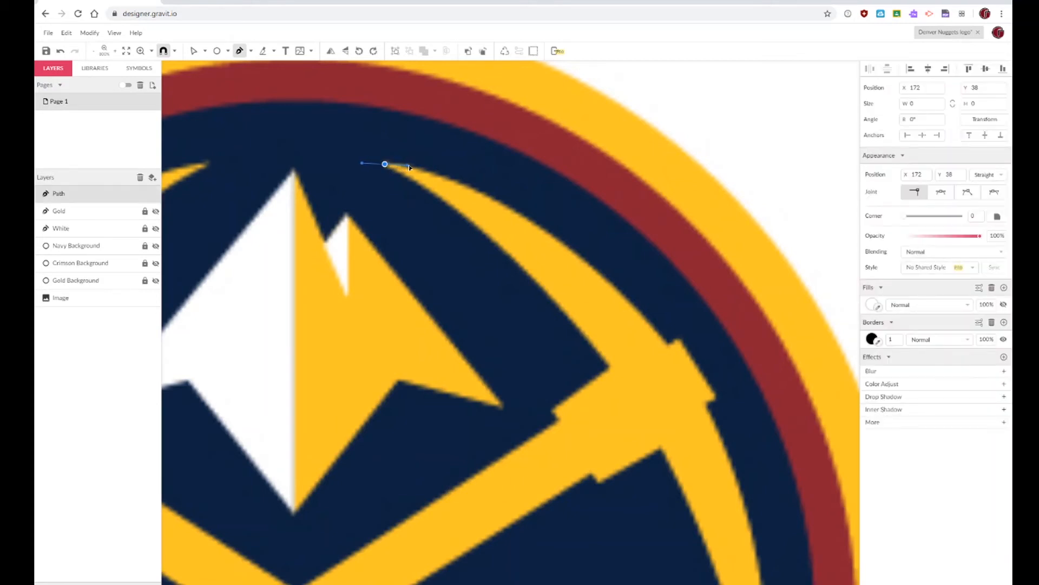
pyautogui.moveTo(415, 166); pyautogui.dragTo(416, 164)
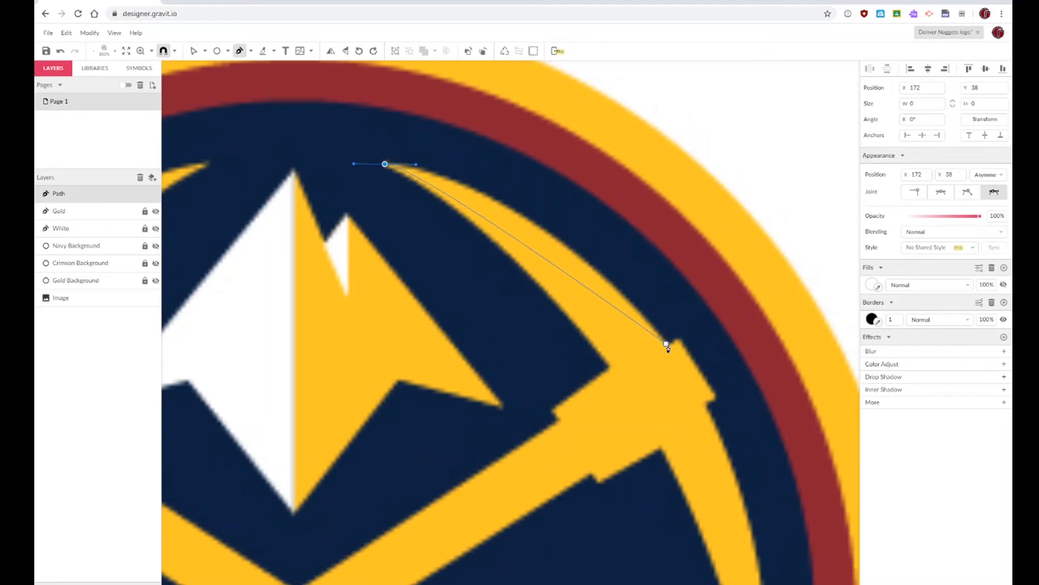
pyautogui.moveTo(666, 343); pyautogui.dragTo(785, 494)
pyautogui.moveTo(785, 493); pyautogui.dragTo(785, 493)
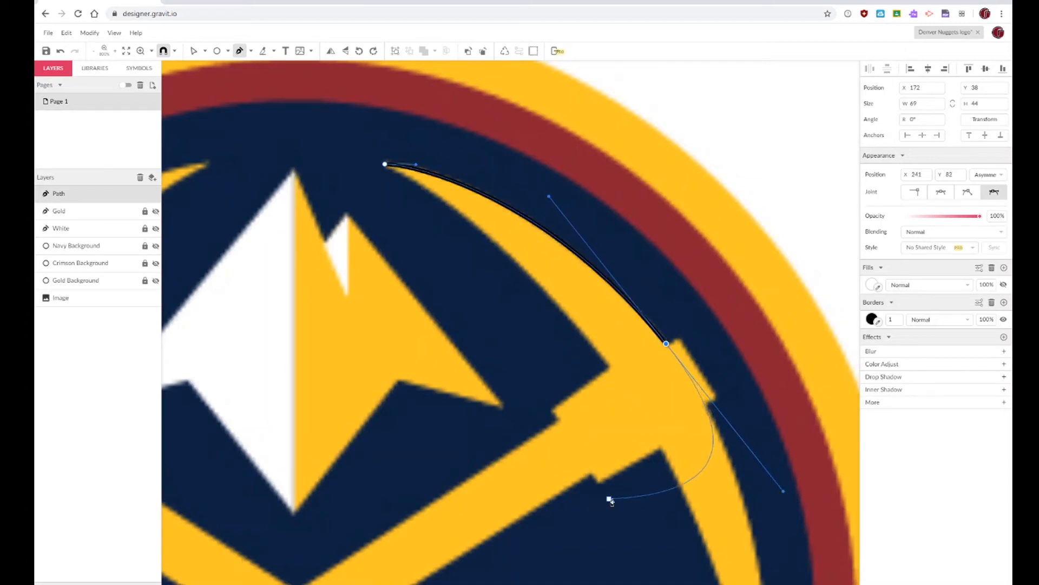
# Step: Continue the curved path to the blade's lower tip and back along the inner edge, closing it at the upper tip, about 94 × 142 px
pyautogui.scroll(-1, 623, 490)
pyautogui.scroll(-3, 623, 492)
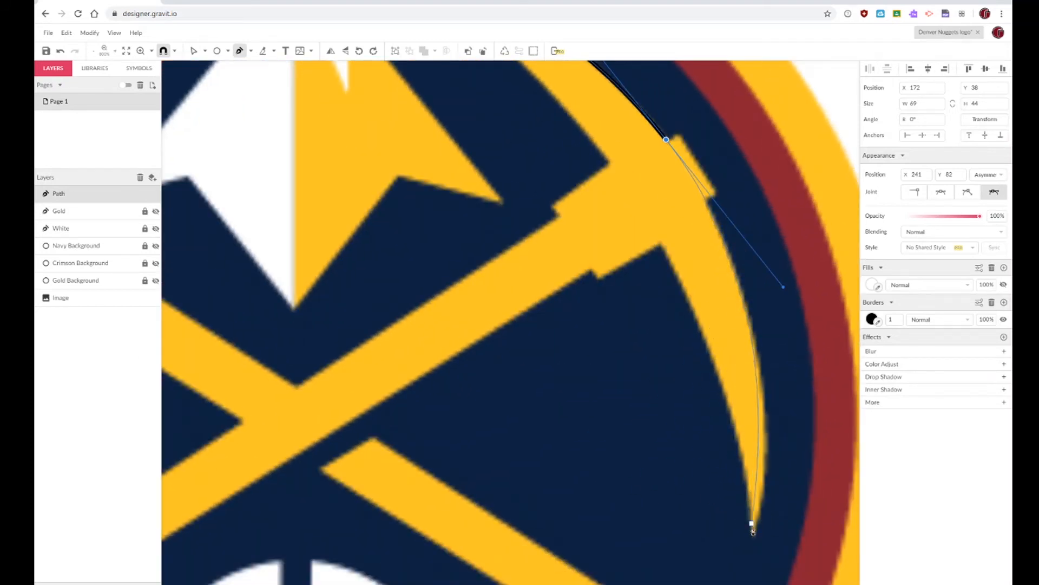
pyautogui.click(753, 536)
pyautogui.moveTo(753, 540); pyautogui.dragTo(739, 573)
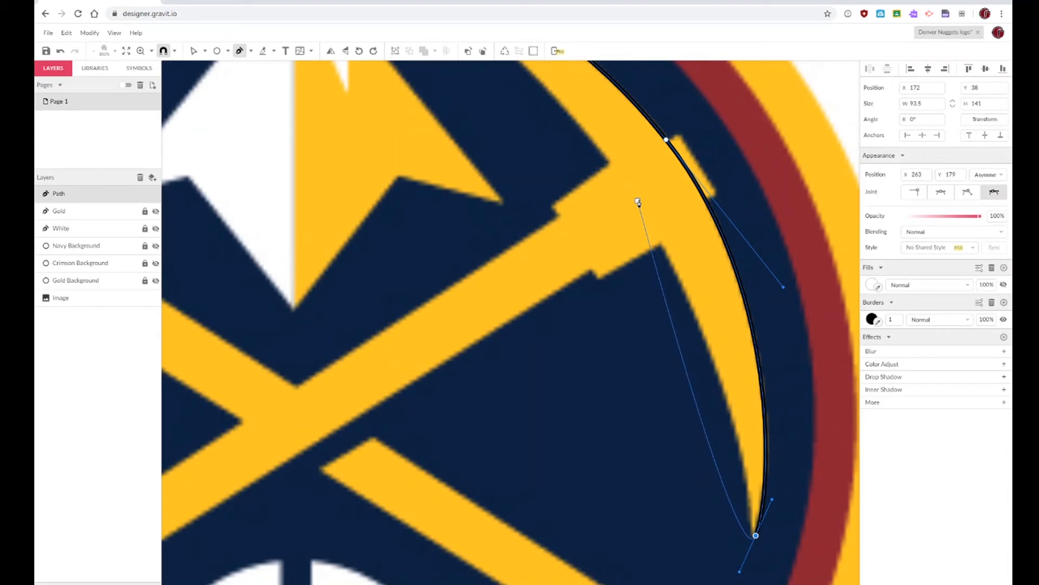
pyautogui.moveTo(638, 202); pyautogui.dragTo(557, 74)
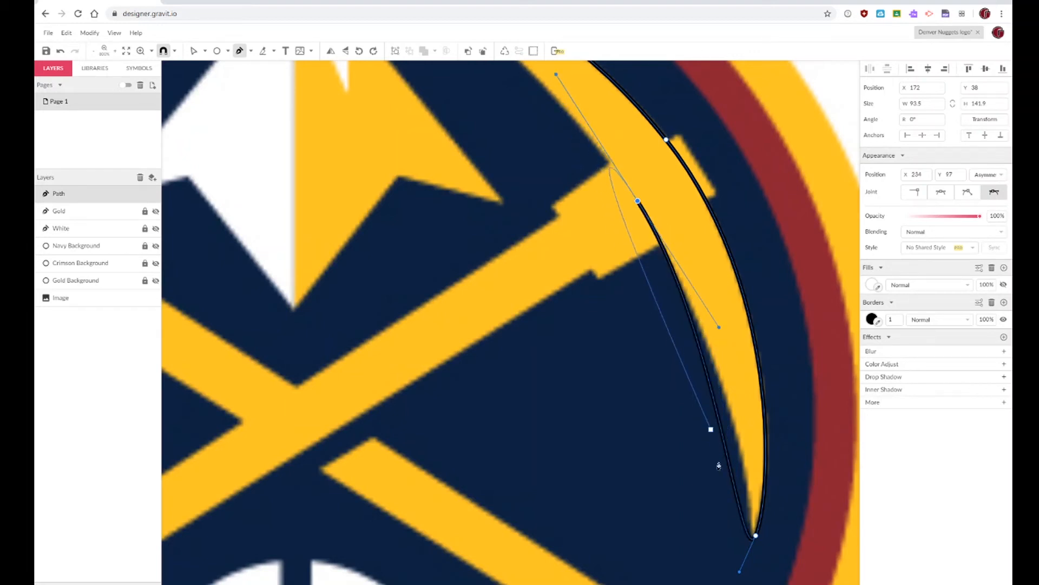
pyautogui.scroll(5, 626, 366)
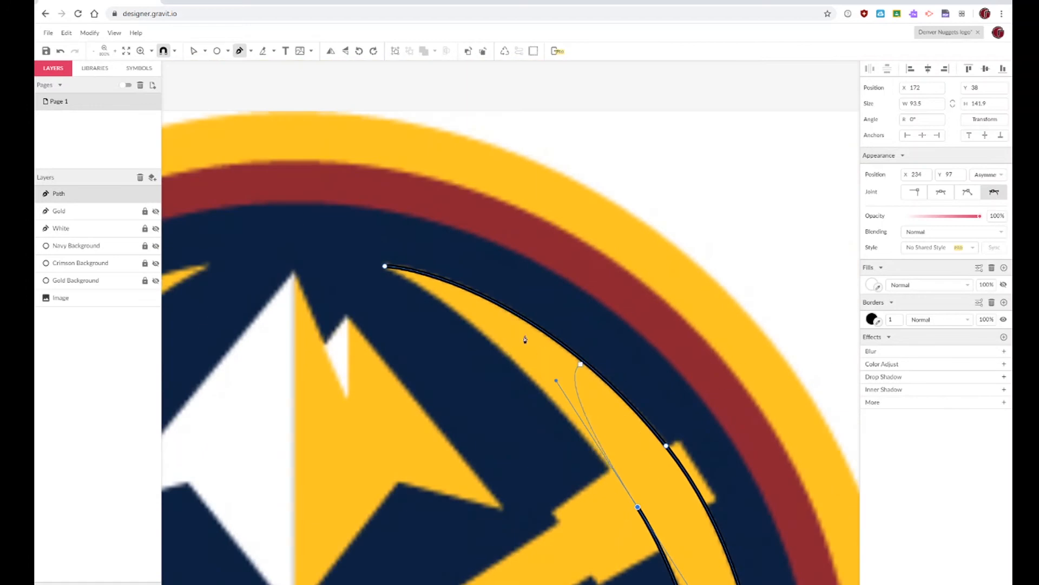
pyautogui.moveTo(385, 266); pyautogui.dragTo(421, 271)
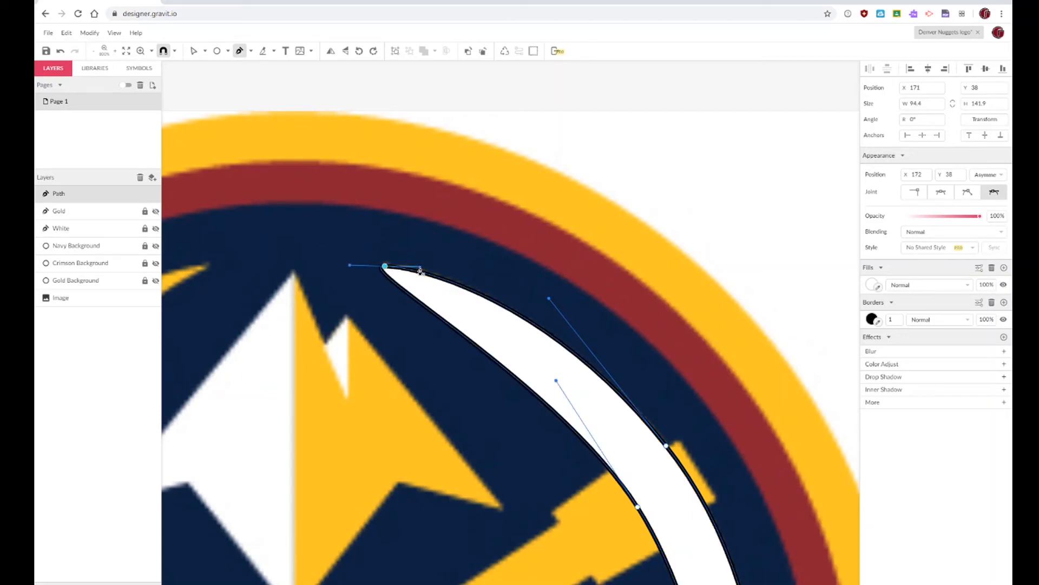
pyautogui.press('Escape')
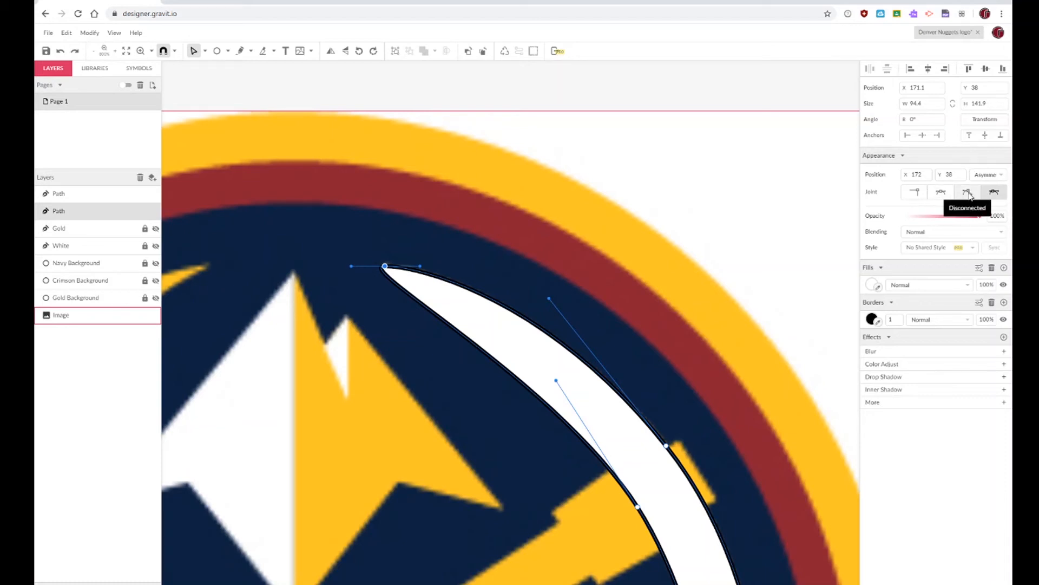
# Step: Set the blade's upper tip node to a Disconnected joint and reshape the upper inner curve to match the reference edge
pyautogui.click(968, 194)
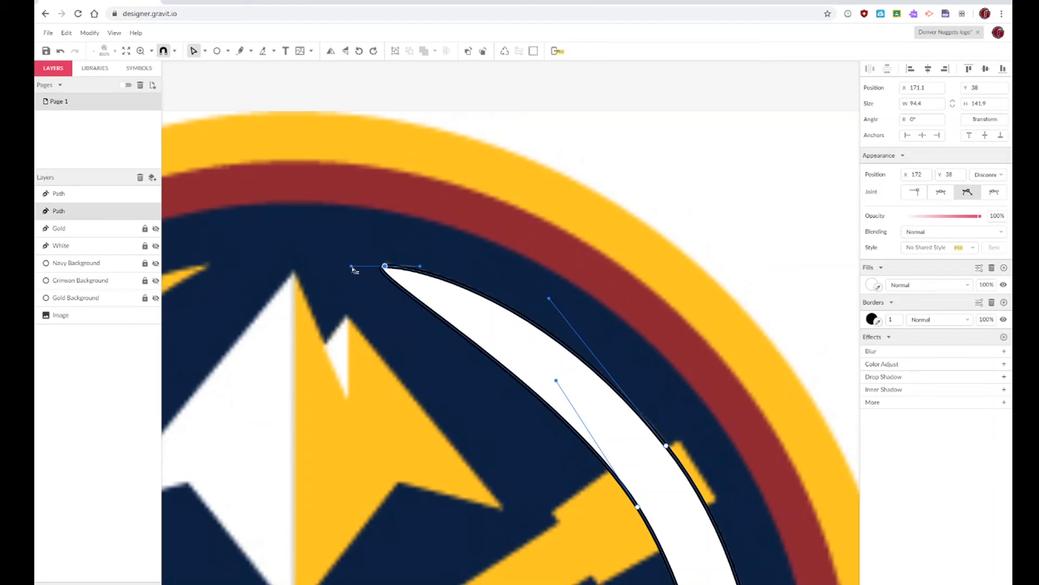
pyautogui.moveTo(353, 269); pyautogui.dragTo(459, 307)
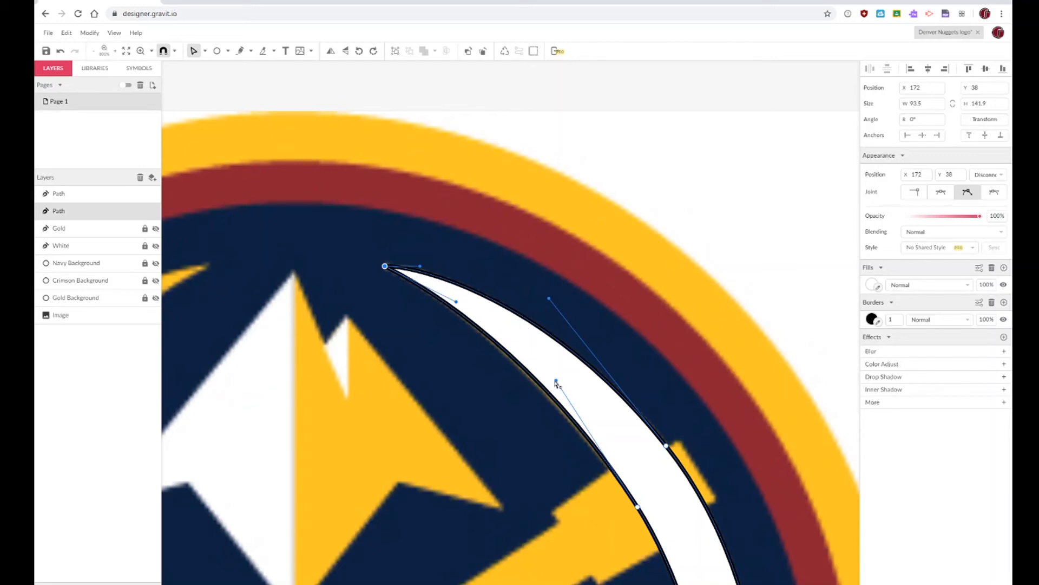
pyautogui.moveTo(557, 383); pyautogui.dragTo(560, 392)
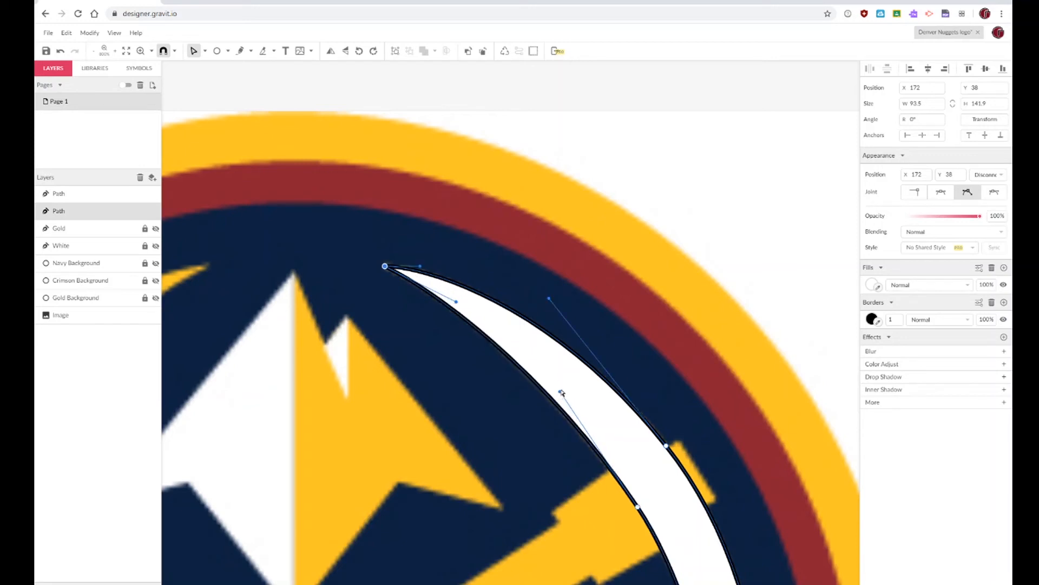
# Step: Set the blade's lower tip node to a Disconnected joint and bend its inner curve upward along the reference edge
pyautogui.scroll(-7, 563, 390)
pyautogui.scroll(1, 610, 372)
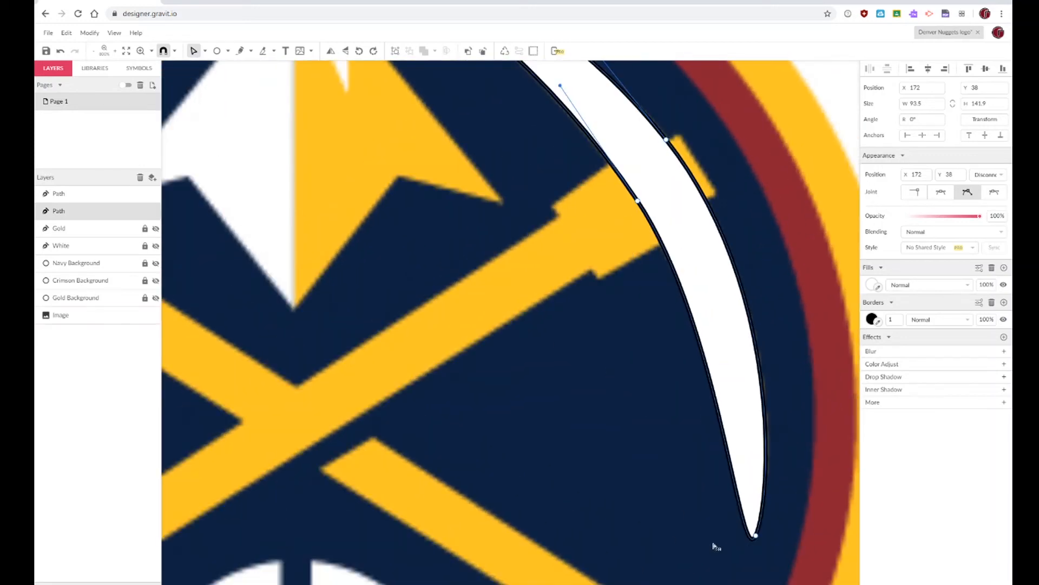
pyautogui.click(756, 536)
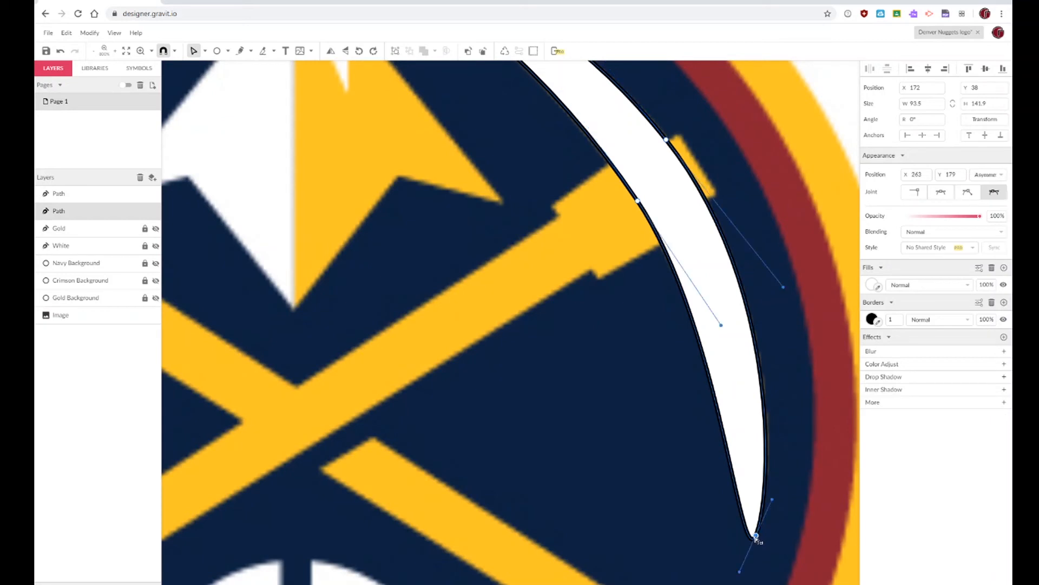
pyautogui.click(968, 192)
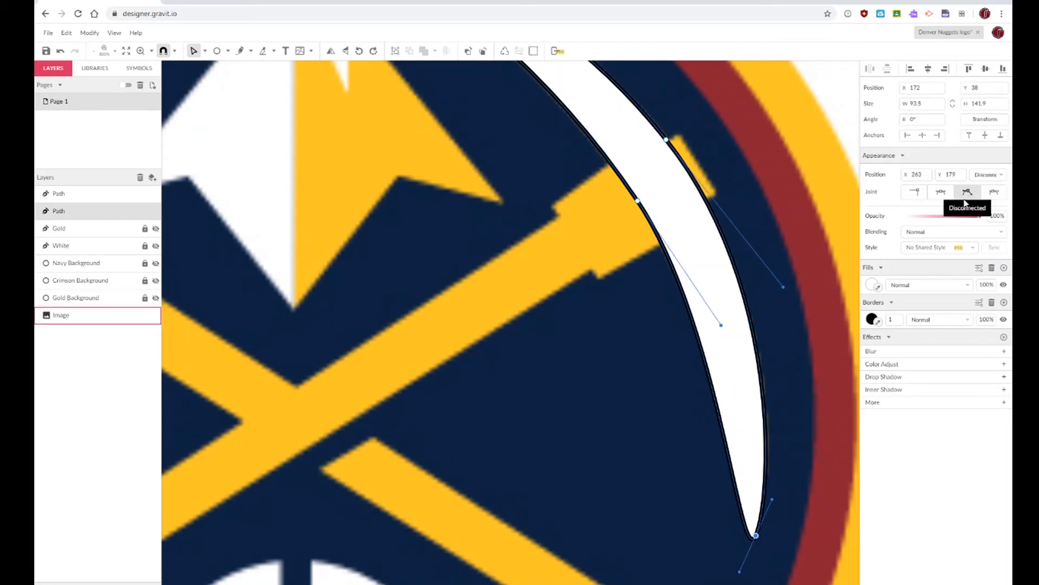
pyautogui.moveTo(740, 571); pyautogui.dragTo(733, 396)
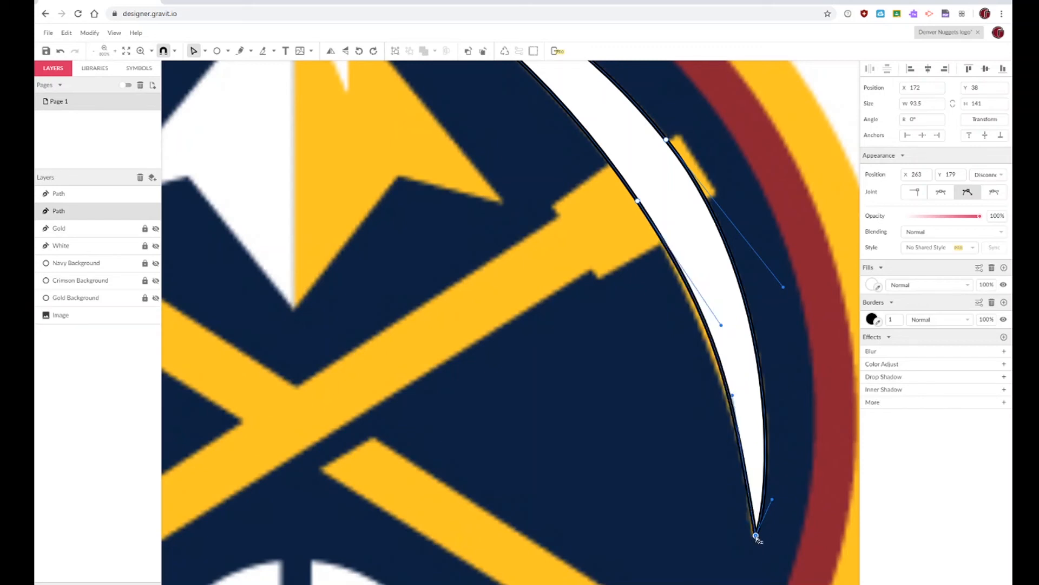
# Step: Fine-tune the blade's lower half, placing the tip node at X 262, Y 179 and the inner middle node at X 233, Y 97
pyautogui.moveTo(755, 535)
pyautogui.mouseDown()
pyautogui.moveTo(755, 520)
pyautogui.moveTo(752, 535)
pyautogui.mouseUp()
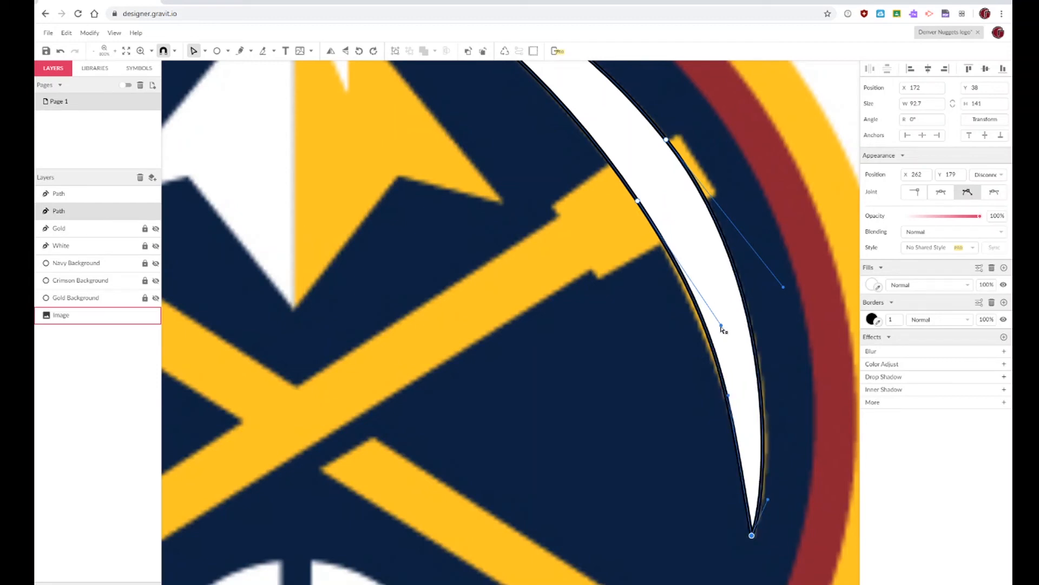
pyautogui.moveTo(721, 325); pyautogui.dragTo(722, 335)
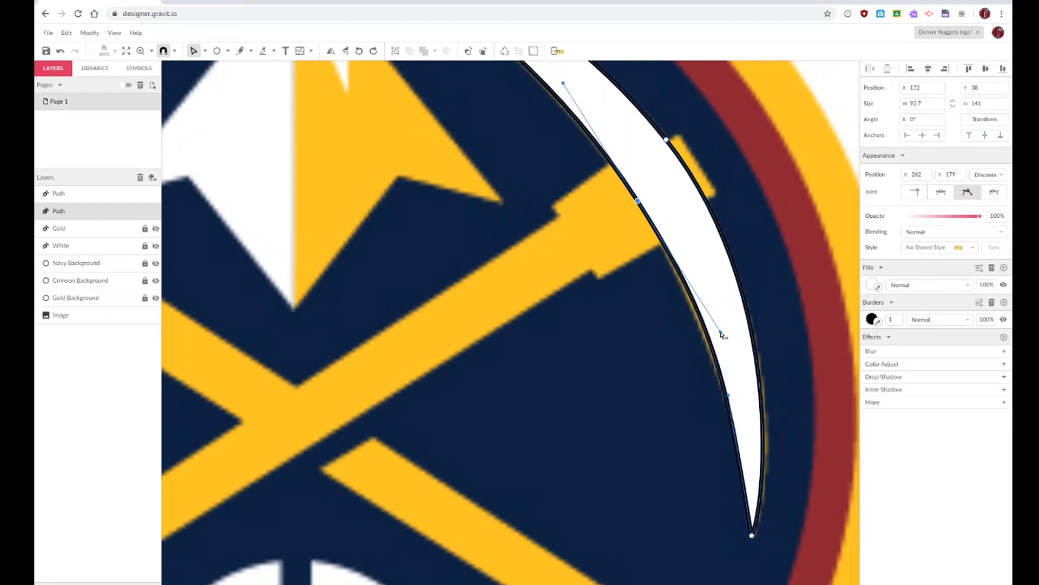
pyautogui.click(638, 201)
pyautogui.press('Left')
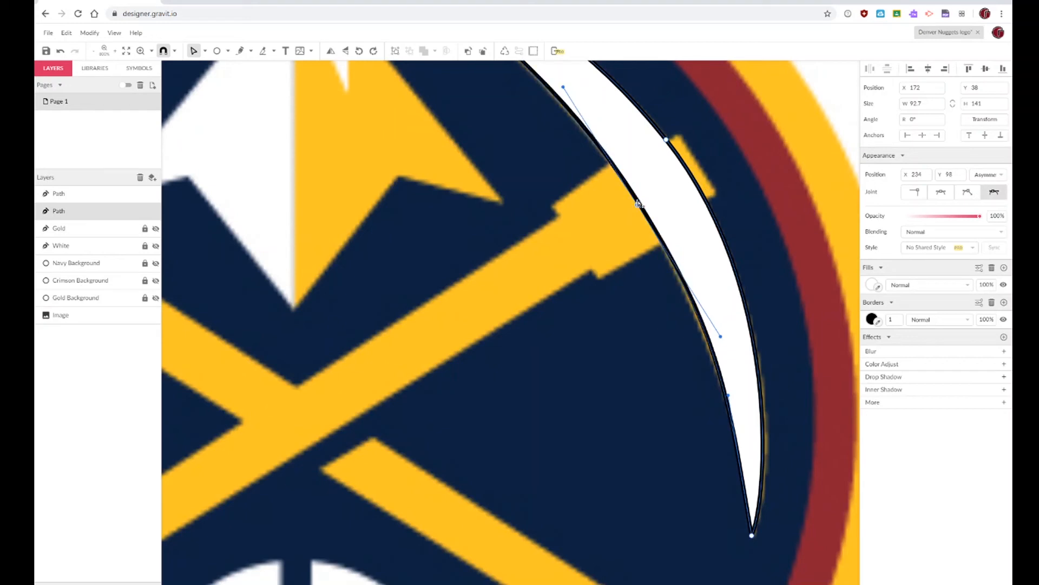
pyautogui.press('Down')
pyautogui.press('Up')
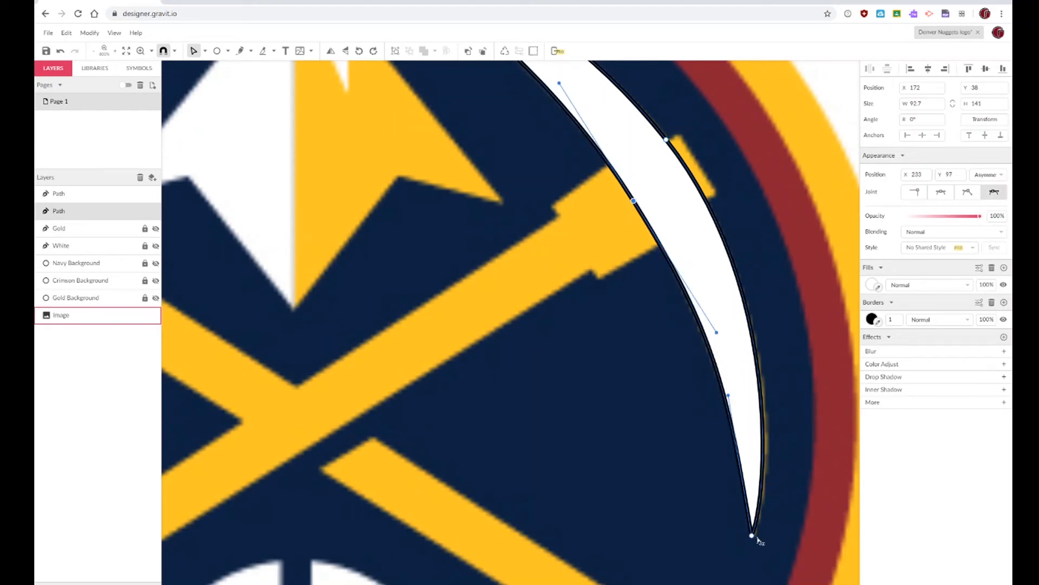
pyautogui.click(752, 536)
pyautogui.moveTo(772, 498); pyautogui.dragTo(773, 498)
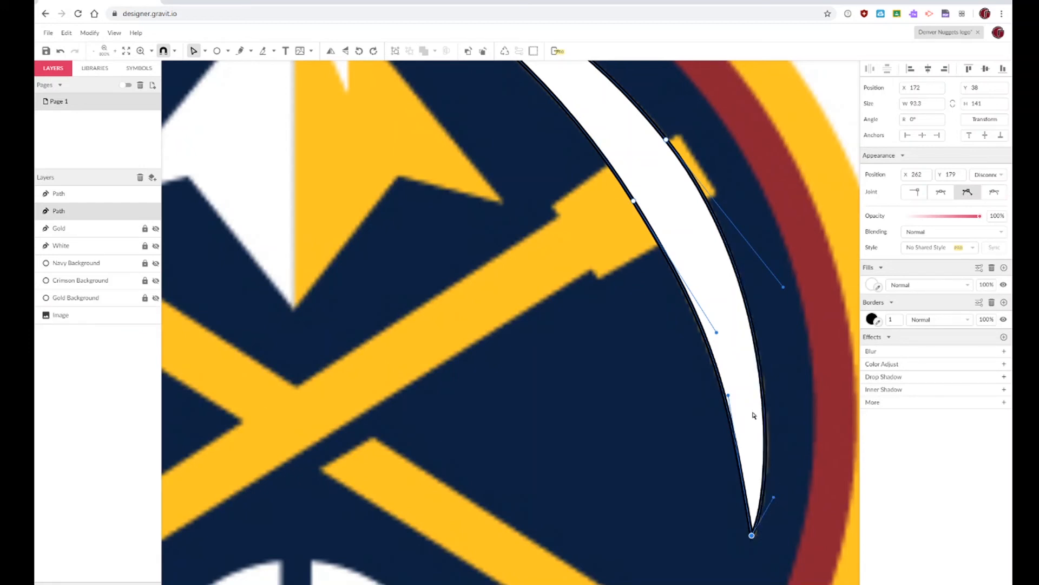
# Step: Sample the reference pickaxe's gold (#FEC627) as the blade's border color and reduce the border's opacity to 0%
pyautogui.scroll(5, 652, 199)
pyautogui.scroll(-3, 654, 205)
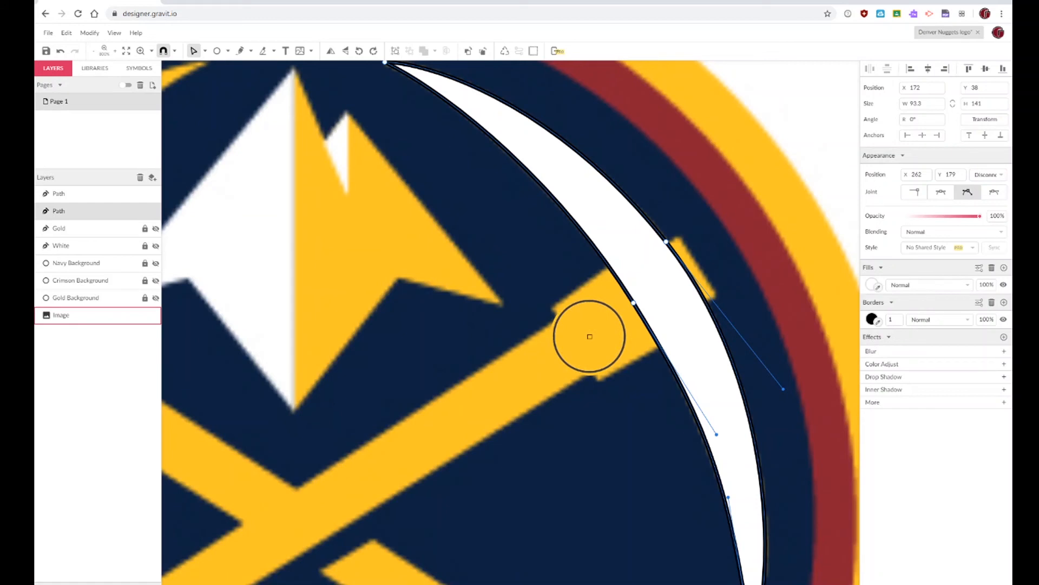
pyautogui.click(589, 336)
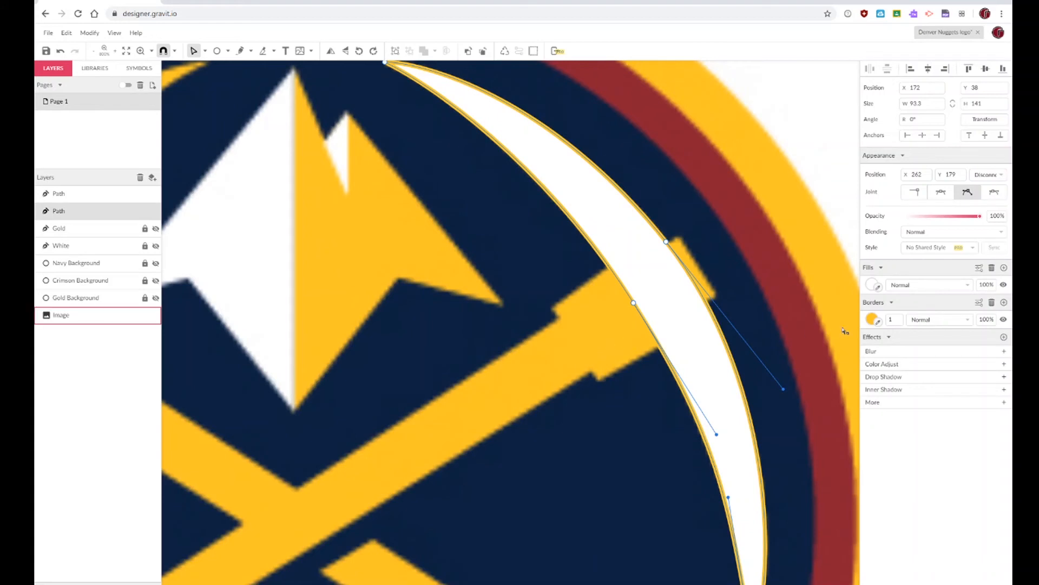
pyautogui.click(870, 322)
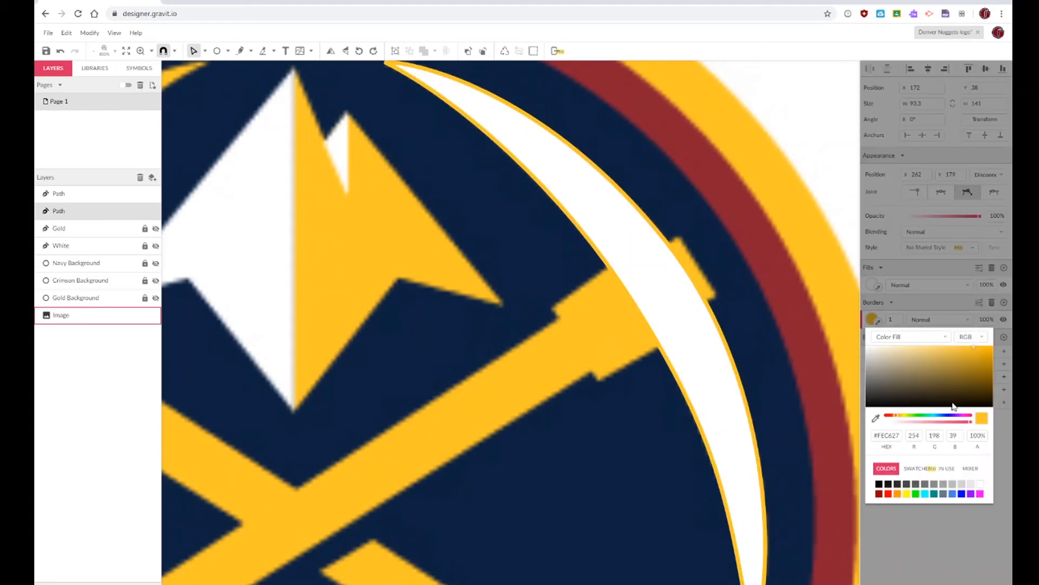
pyautogui.moveTo(951, 427); pyautogui.dragTo(859, 431)
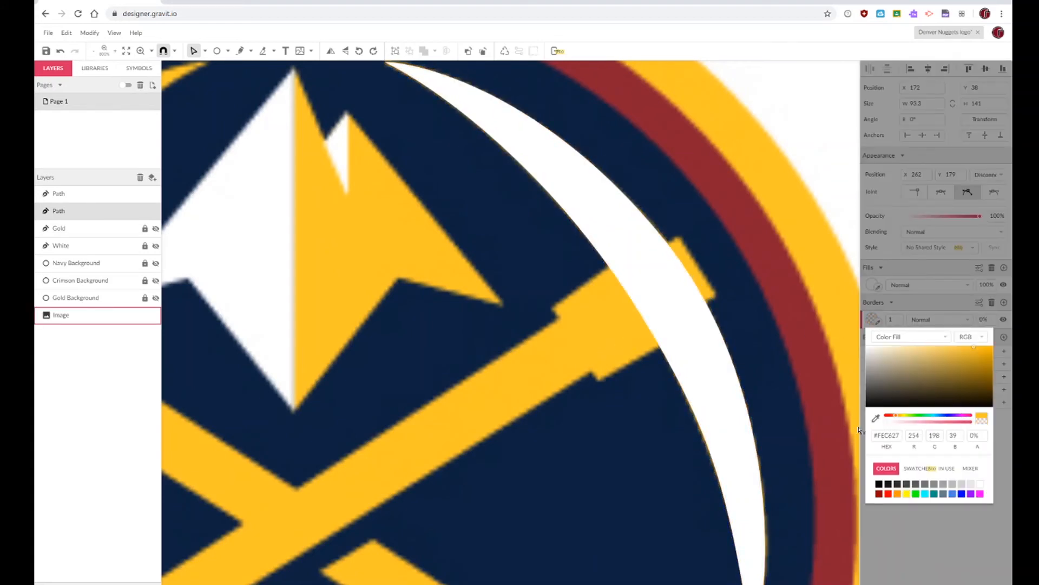
# Step: Fill the blade shape with the gold sampled from the pickaxe head in the reference image
pyautogui.click(868, 285)
pyautogui.click(870, 286)
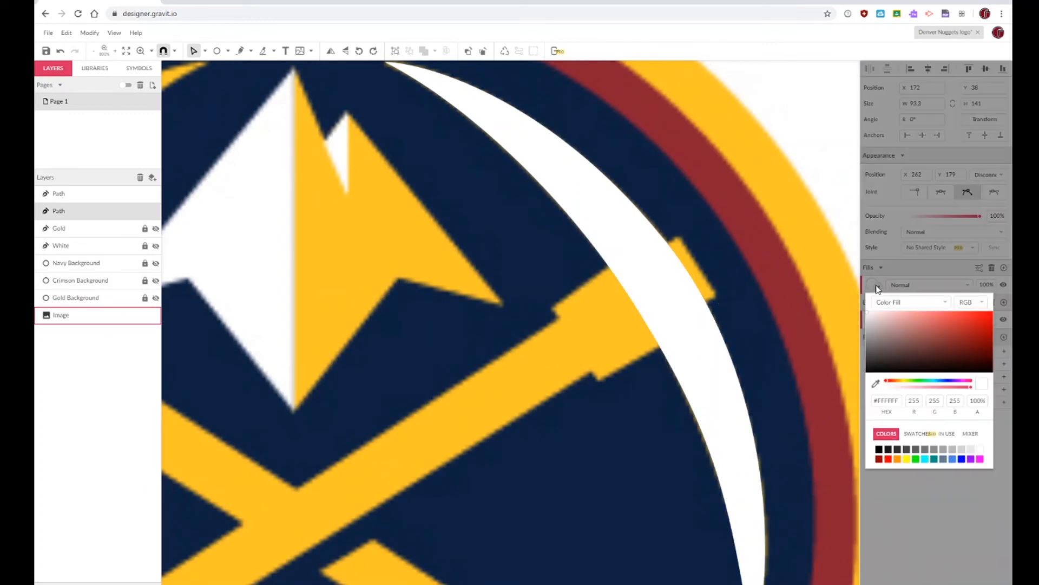
pyautogui.click(878, 287)
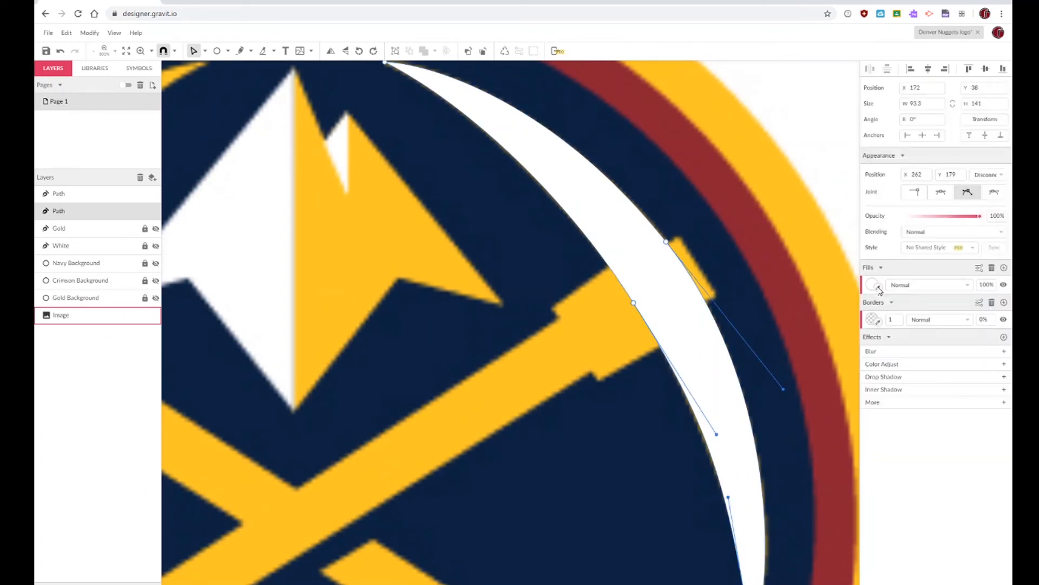
pyautogui.click(617, 332)
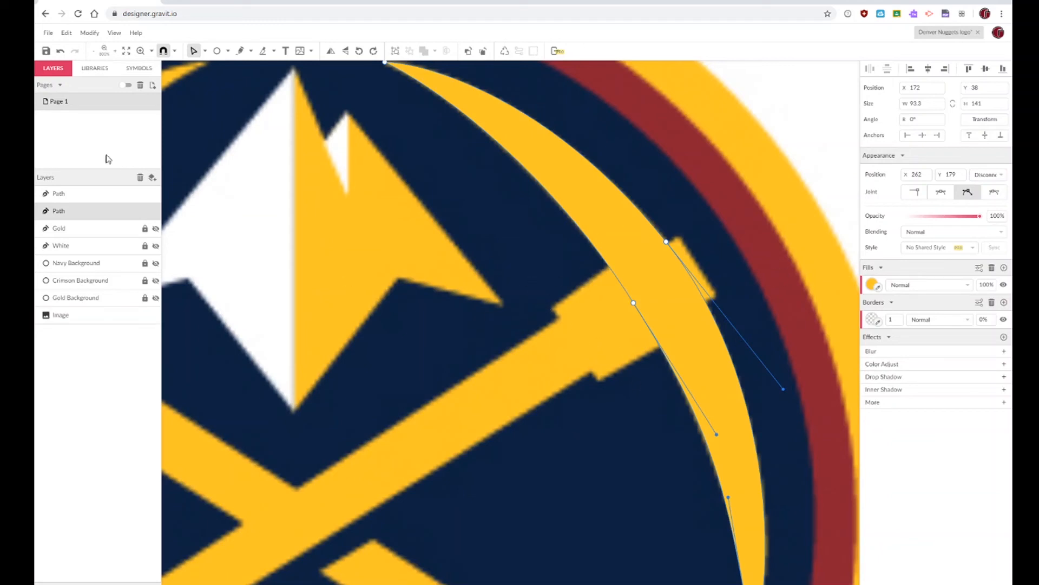
# Step: Trace the right pickaxe's head block where the handle meets the blade as a closed straight-sided Pen path, about 40 × 35 px
pyautogui.click(251, 51)
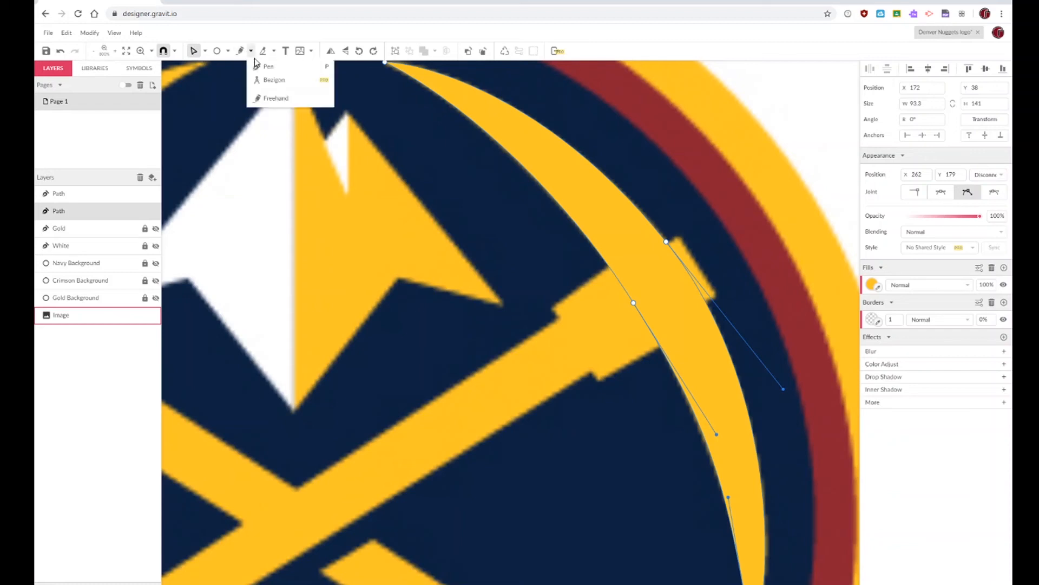
pyautogui.click(260, 68)
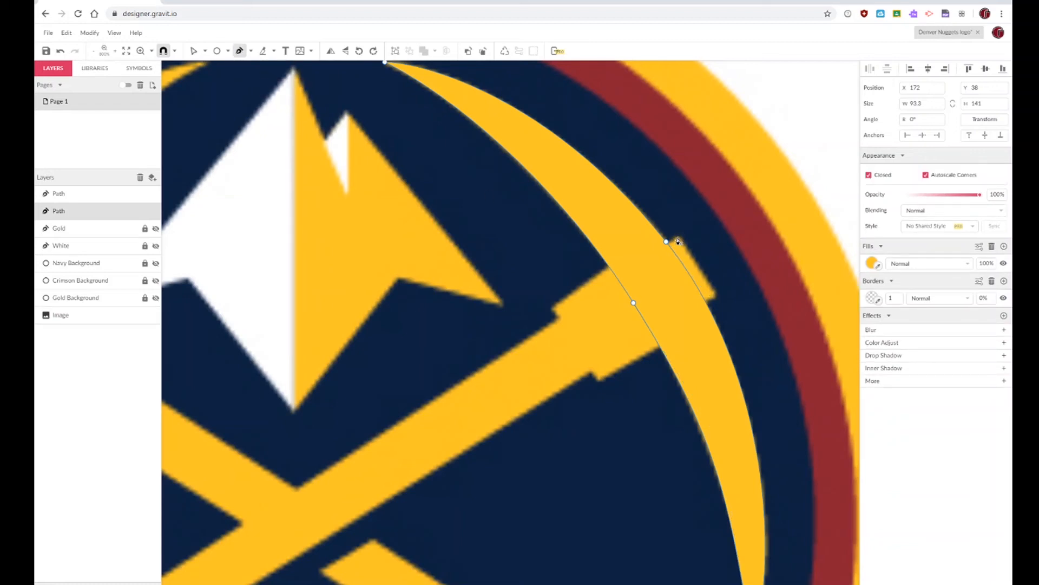
pyautogui.click(678, 239)
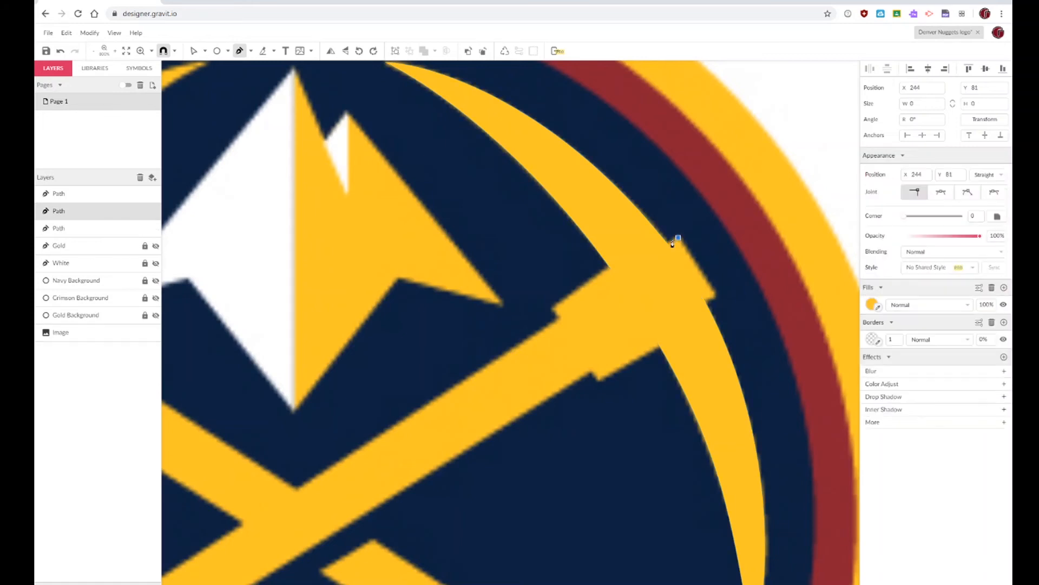
pyautogui.click(613, 263)
pyautogui.click(598, 381)
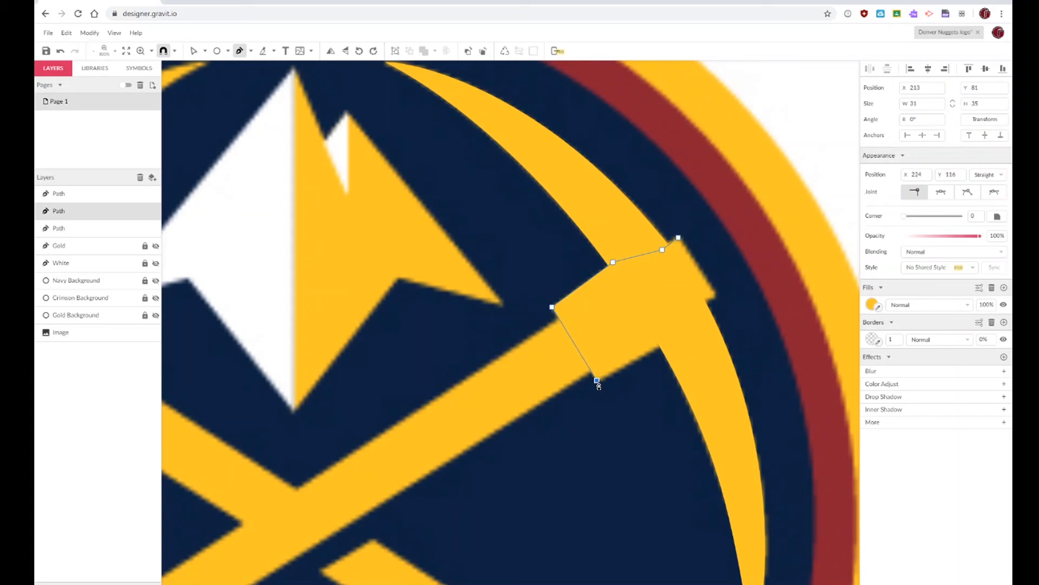
pyautogui.click(679, 331)
pyautogui.click(699, 324)
pyautogui.click(714, 295)
pyautogui.click(678, 238)
pyautogui.click(193, 51)
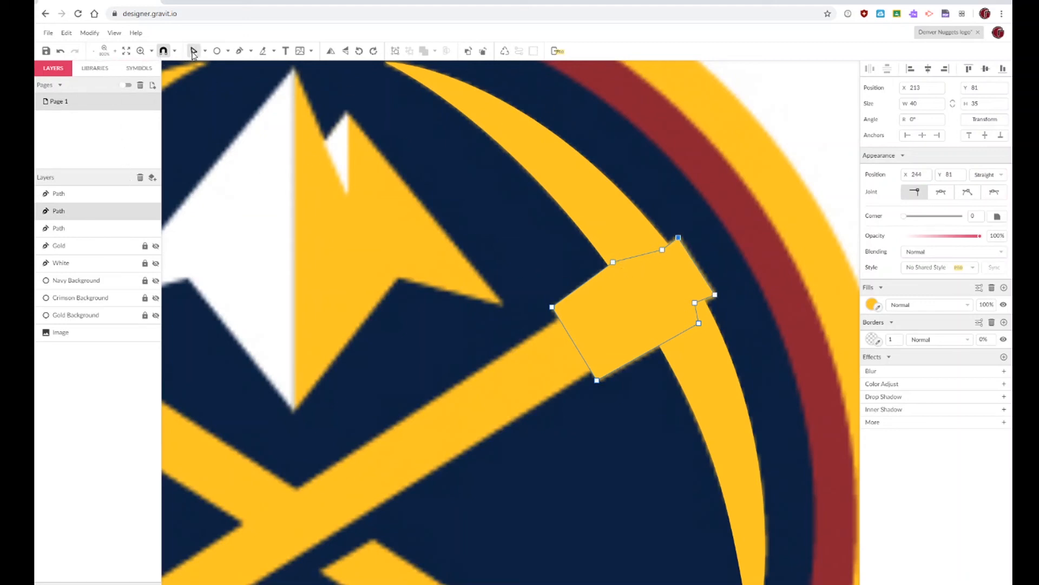
# Step: Show the gold, crimson and navy background circles and check the pickaxe blade and head block against them
pyautogui.click(764, 185)
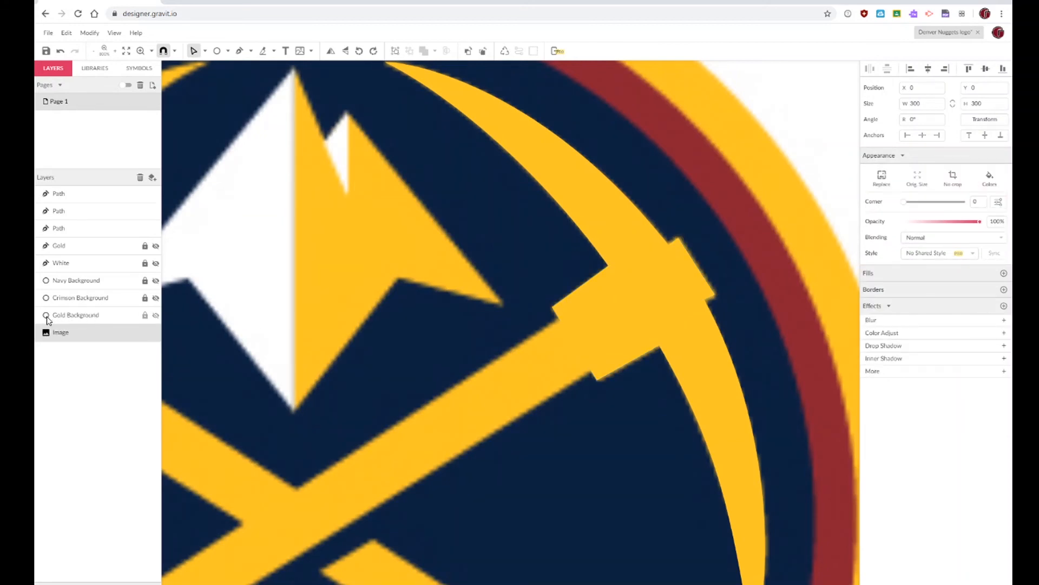
pyautogui.click(156, 315)
pyautogui.click(155, 298)
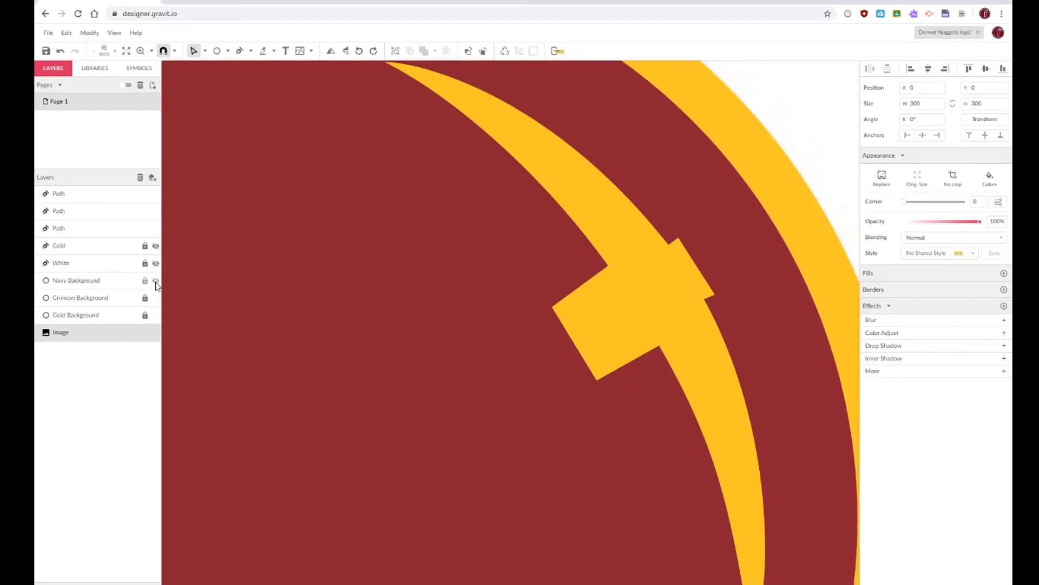
pyautogui.click(156, 281)
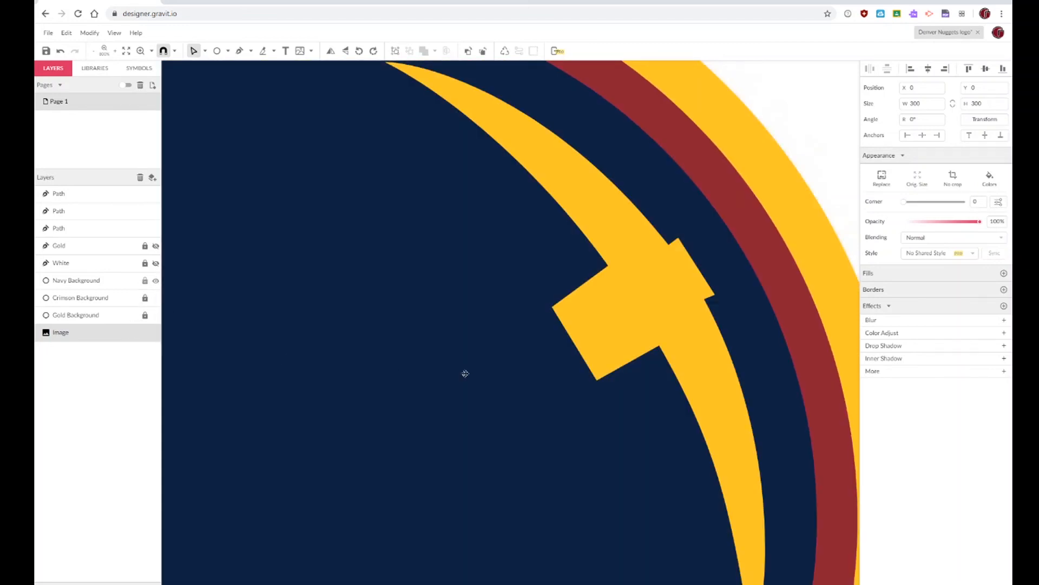
pyautogui.press('z')
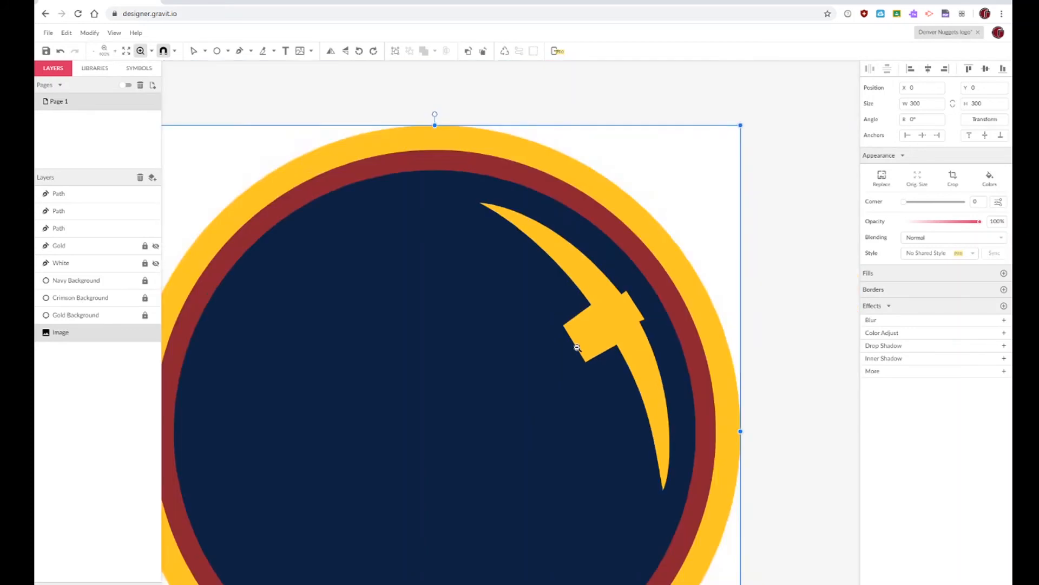
pyautogui.keyDown('alt'); pyautogui.click(578, 346); pyautogui.keyUp('alt')
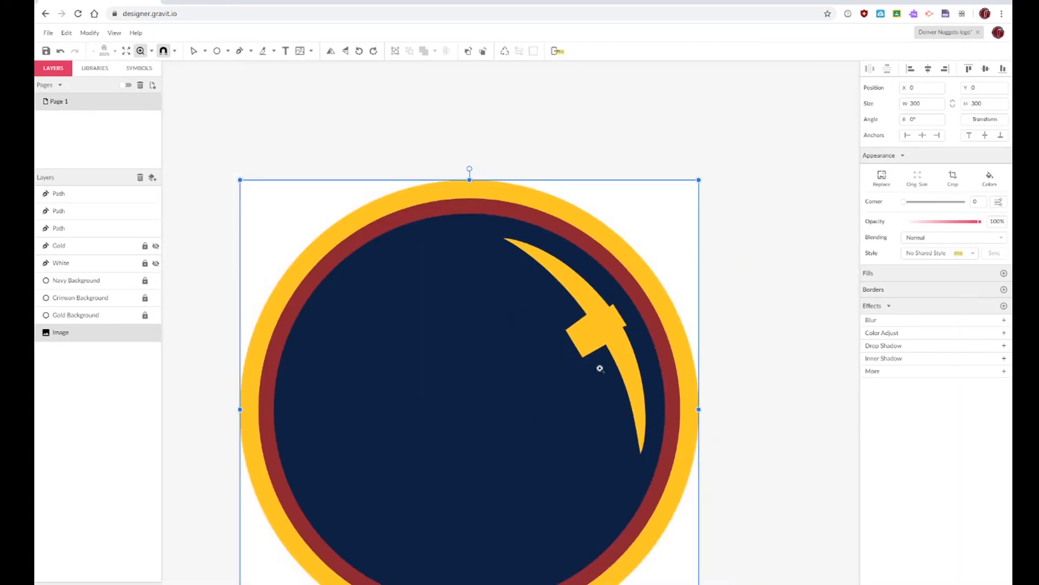
pyautogui.click(575, 345)
pyautogui.click(622, 330)
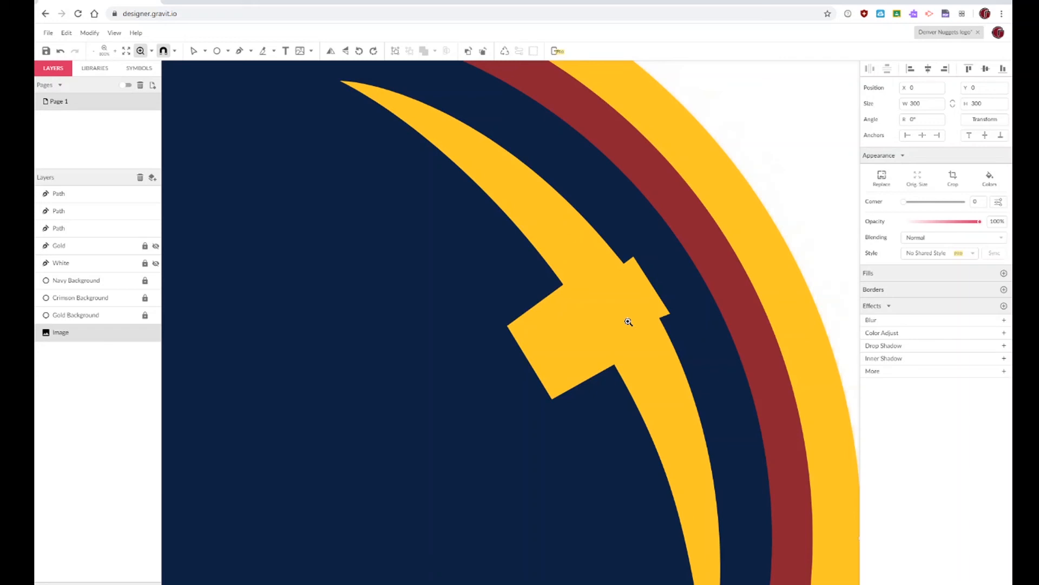
pyautogui.keyDown('alt'); pyautogui.click(605, 321); pyautogui.keyUp('alt')
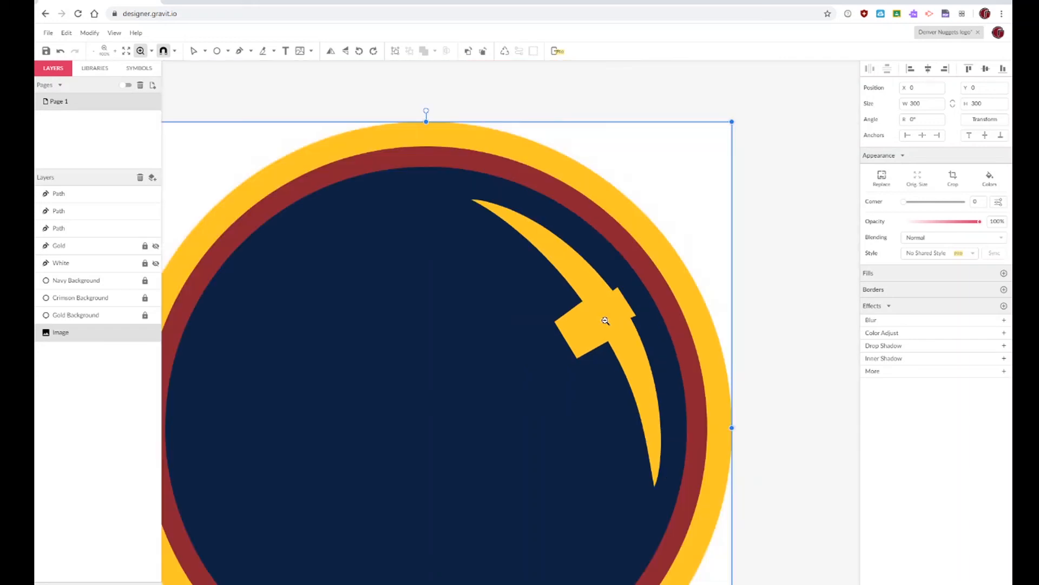
pyautogui.keyDown('alt'); pyautogui.click(605, 321); pyautogui.keyUp('alt')
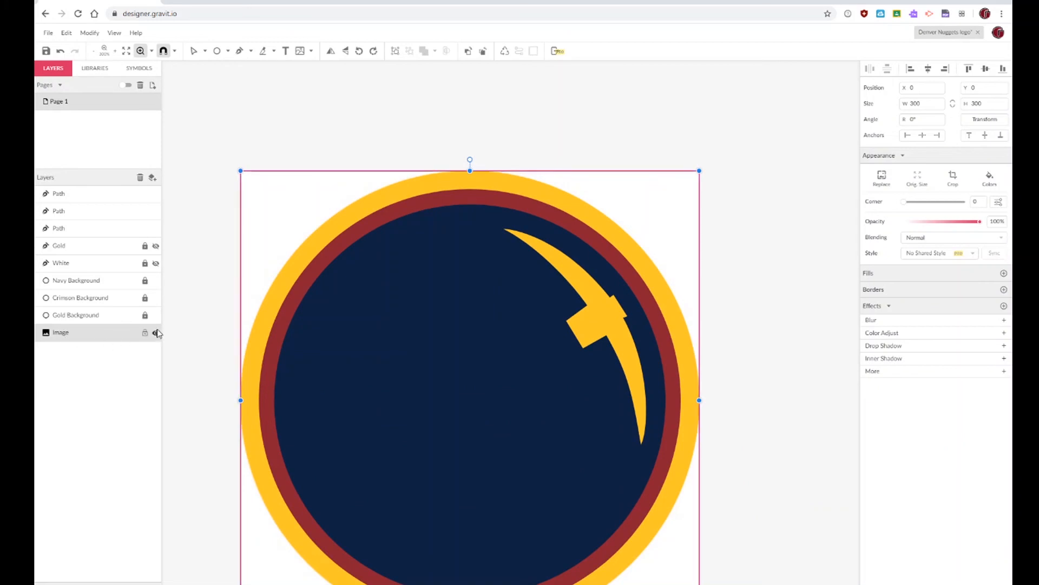
# Step: Hide the navy, crimson and gold background layers to expose the reference logo for tracing the basketball
pyautogui.click(157, 281)
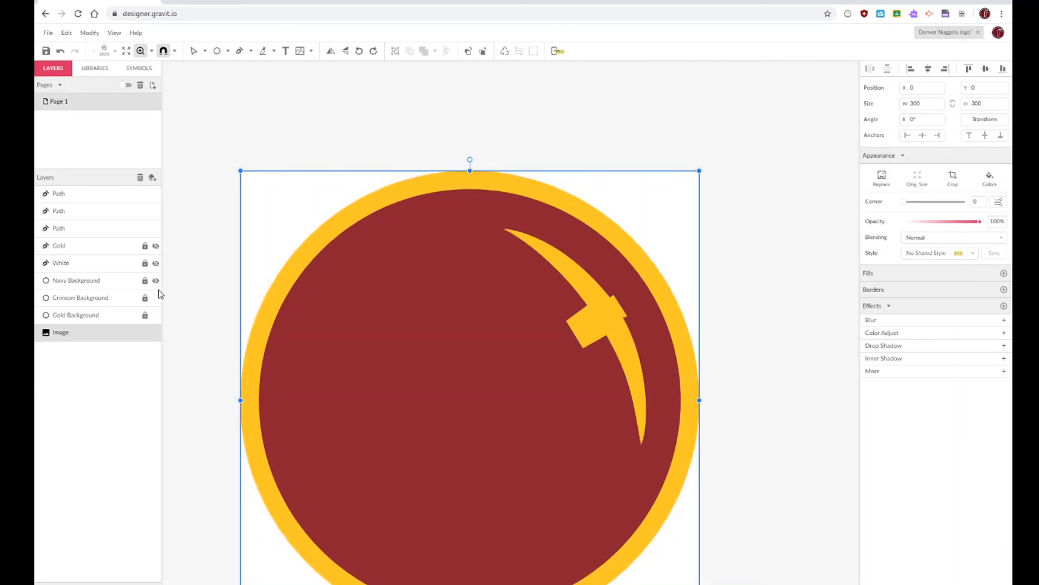
pyautogui.click(156, 297)
pyautogui.click(156, 315)
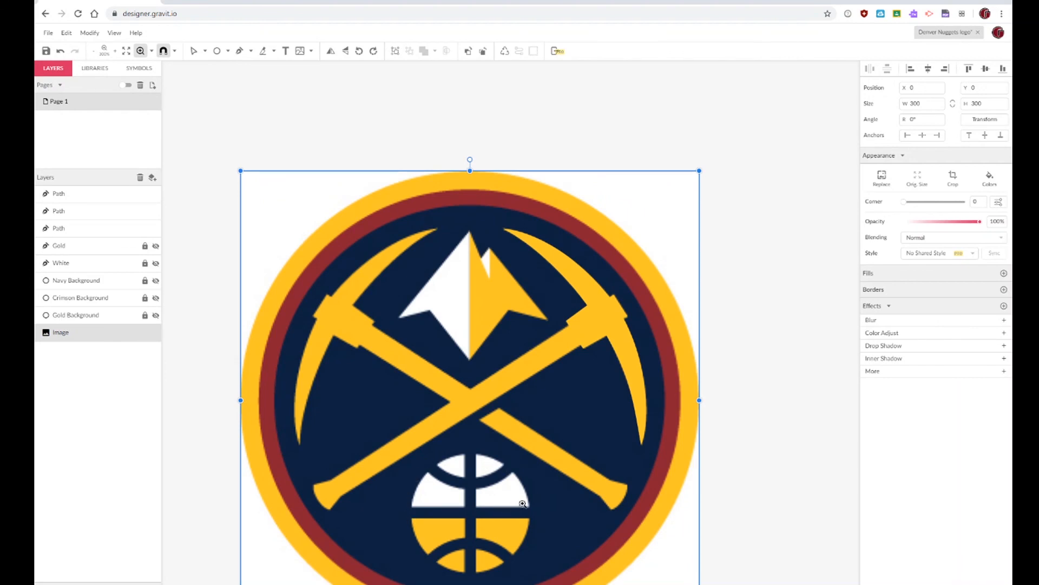
pyautogui.moveTo(523, 504); pyautogui.dragTo(528, 420)
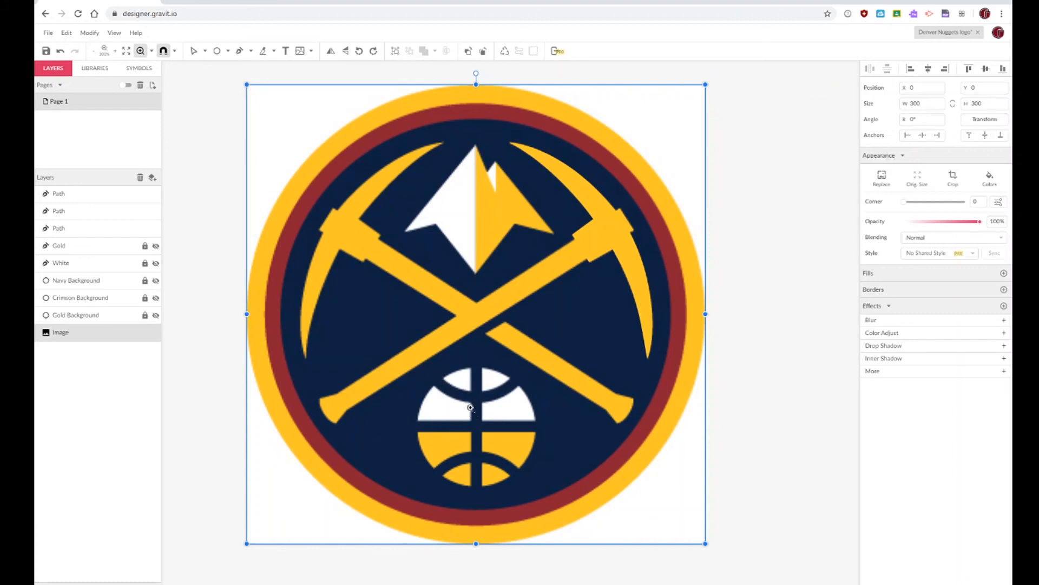
# Step: Draw a vertical Pen line about 89 px long through the basketball's center, from X 150, Y 179 to Y 268
pyautogui.click(239, 51)
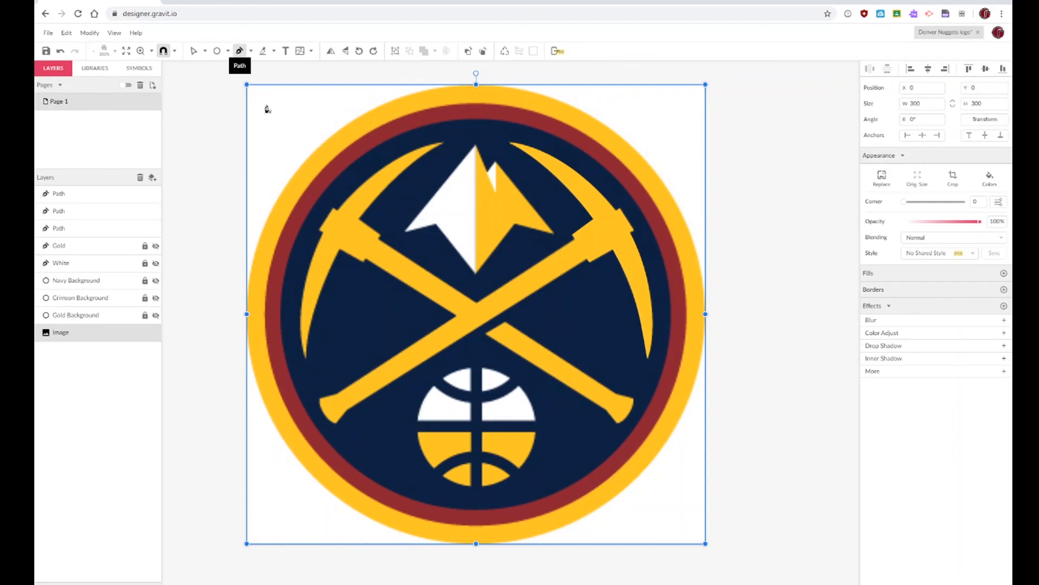
pyautogui.click(476, 359)
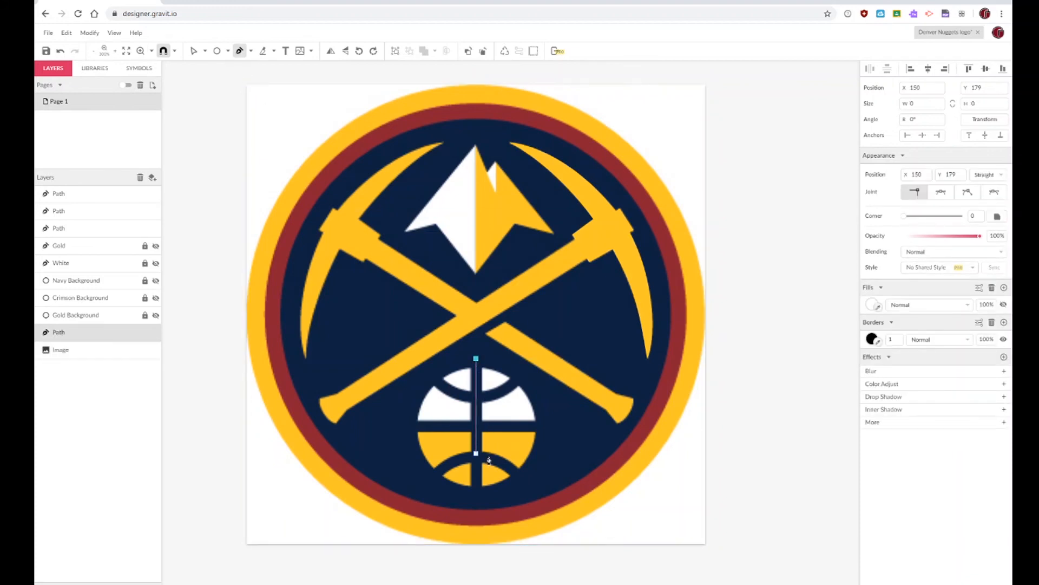
pyautogui.moveTo(483, 494); pyautogui.dragTo(487, 495)
pyautogui.click(193, 50)
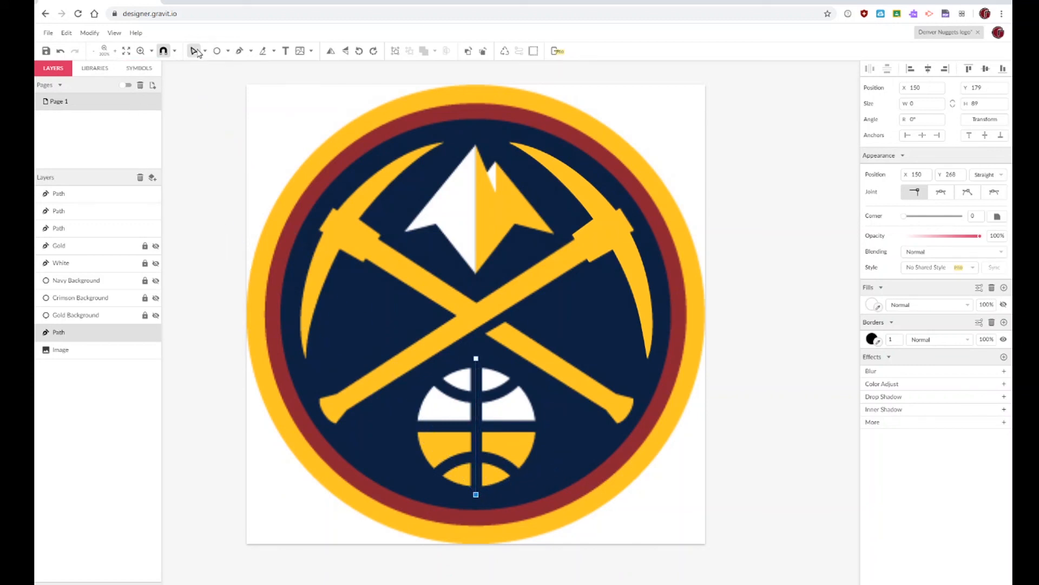
# Step: Straighten the basketball's center line by placing its lower endpoint at X 150, Y 268, and lock the reference image
pyautogui.click(476, 359)
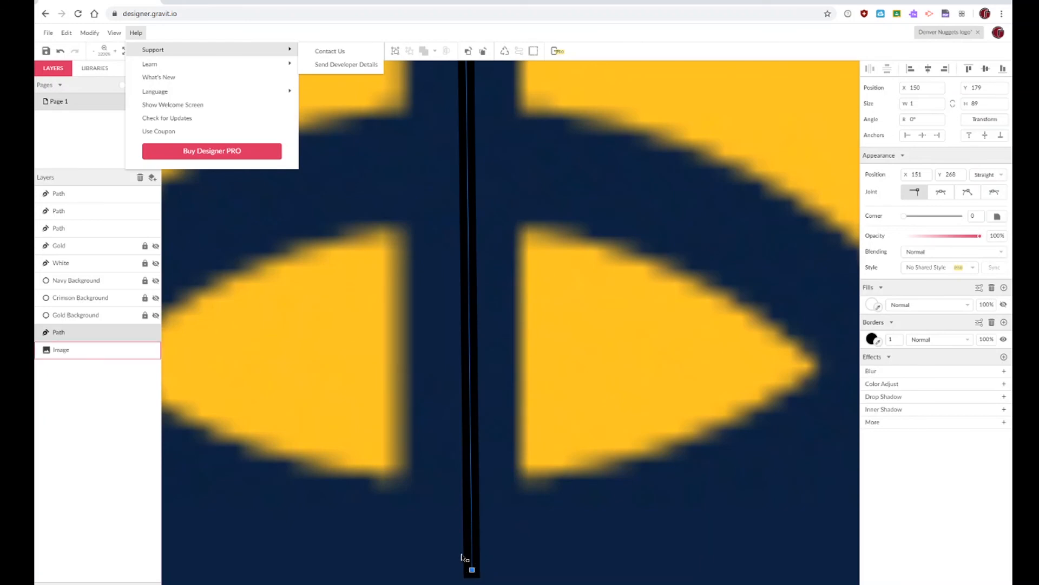
pyautogui.click(461, 558)
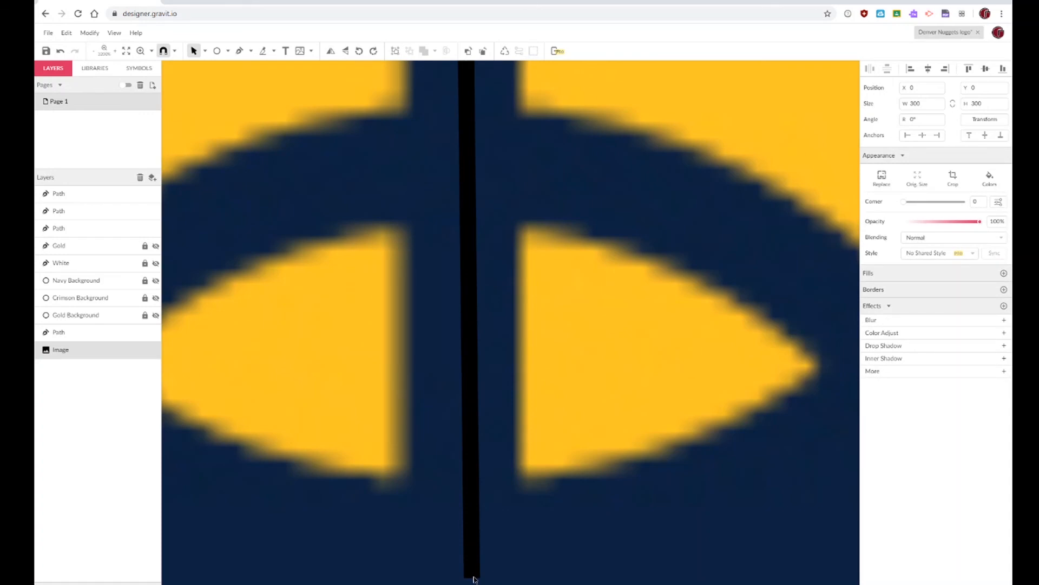
pyautogui.press('z')
pyautogui.keyDown('alt'); pyautogui.click(474, 550); pyautogui.keyUp('alt')
pyautogui.keyDown('alt'); pyautogui.click(474, 550); pyautogui.keyUp('alt')
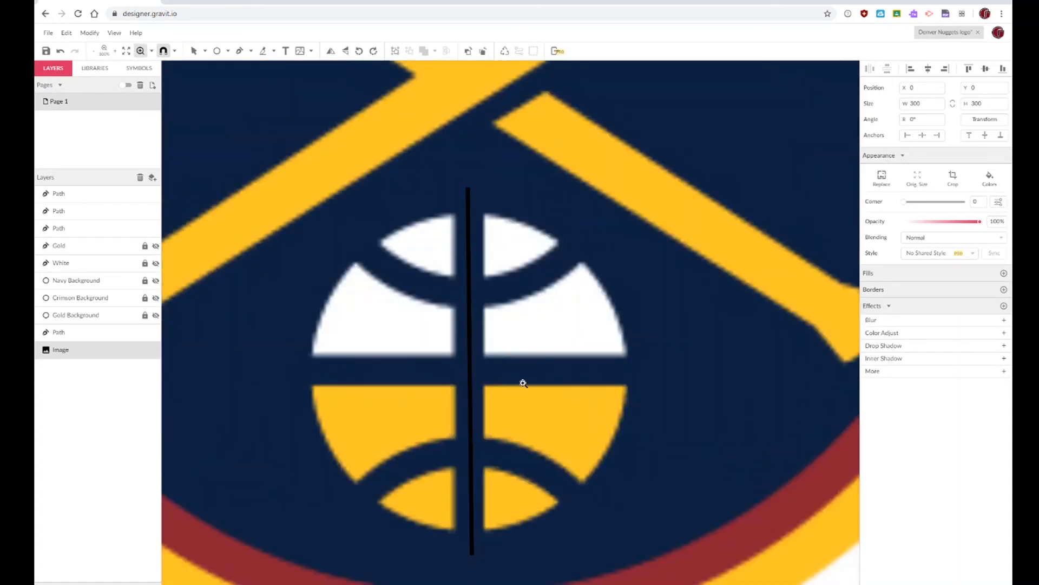
pyautogui.press('v')
pyautogui.click(470, 552)
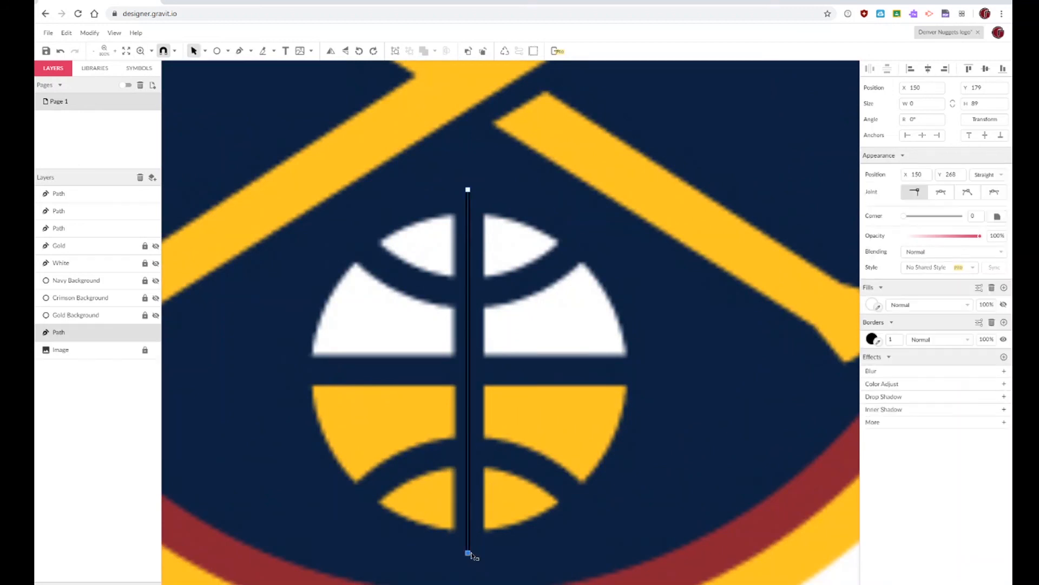
pyautogui.click(531, 480)
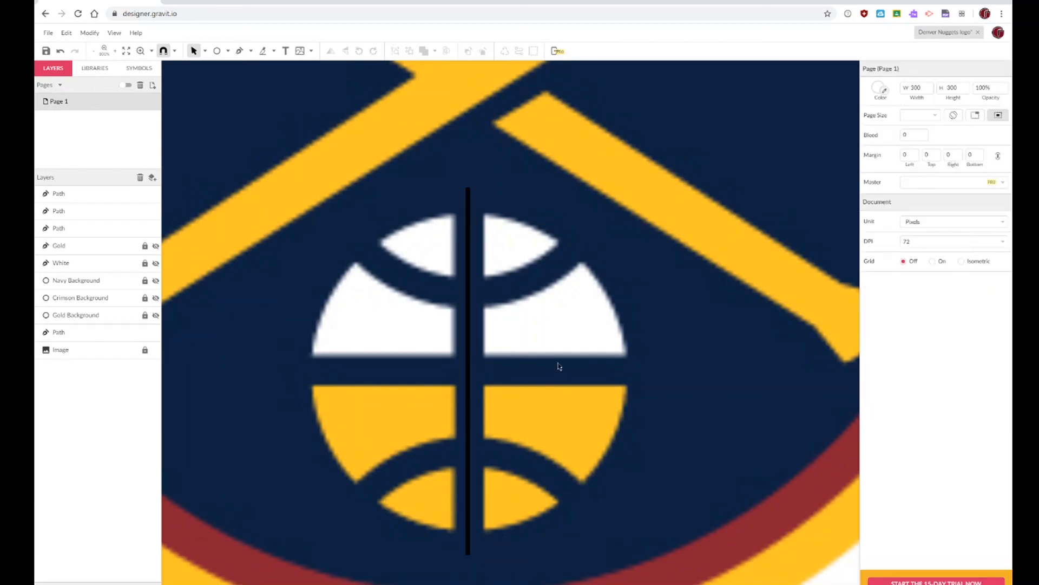
# Step: Sample the reference's navy as the center line's border color and set the border width to 7
pyautogui.click(469, 204)
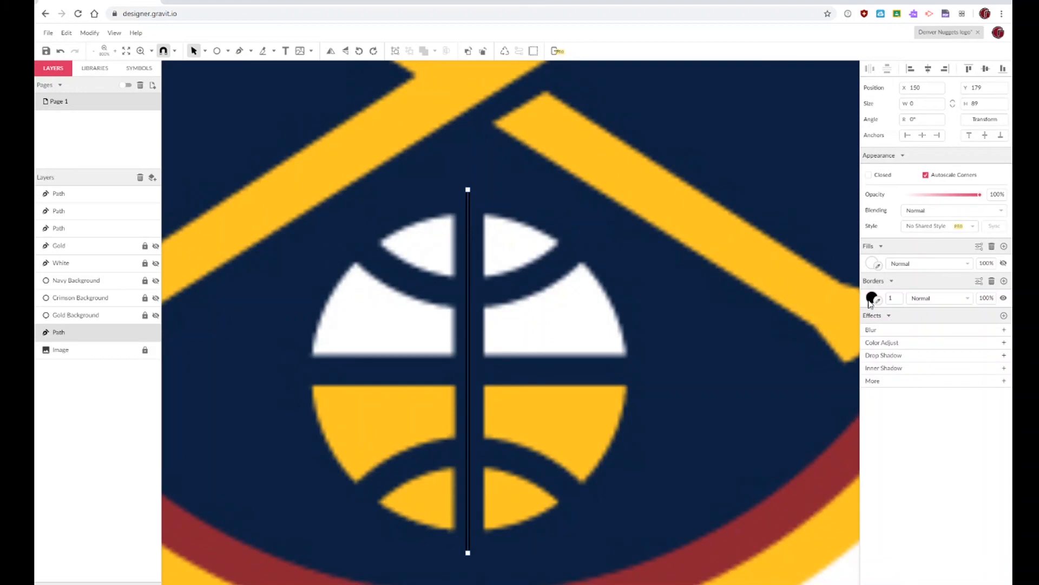
pyautogui.moveTo(870, 302); pyautogui.dragTo(716, 394)
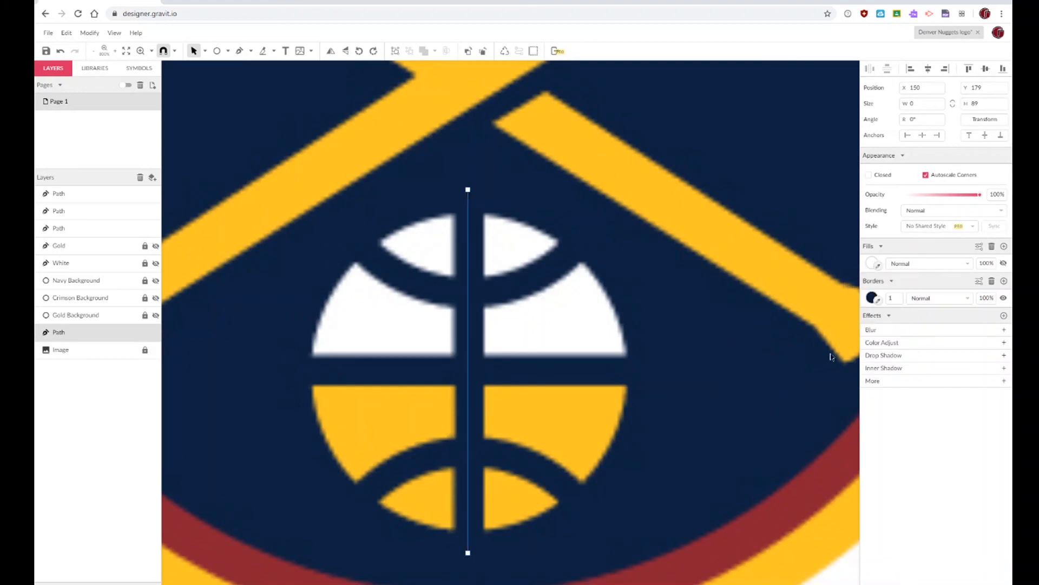
pyautogui.click(890, 298)
pyautogui.press('Up')
pyautogui.press('Up')
pyautogui.press('Up')
pyautogui.press('Up')
pyautogui.press('Up')
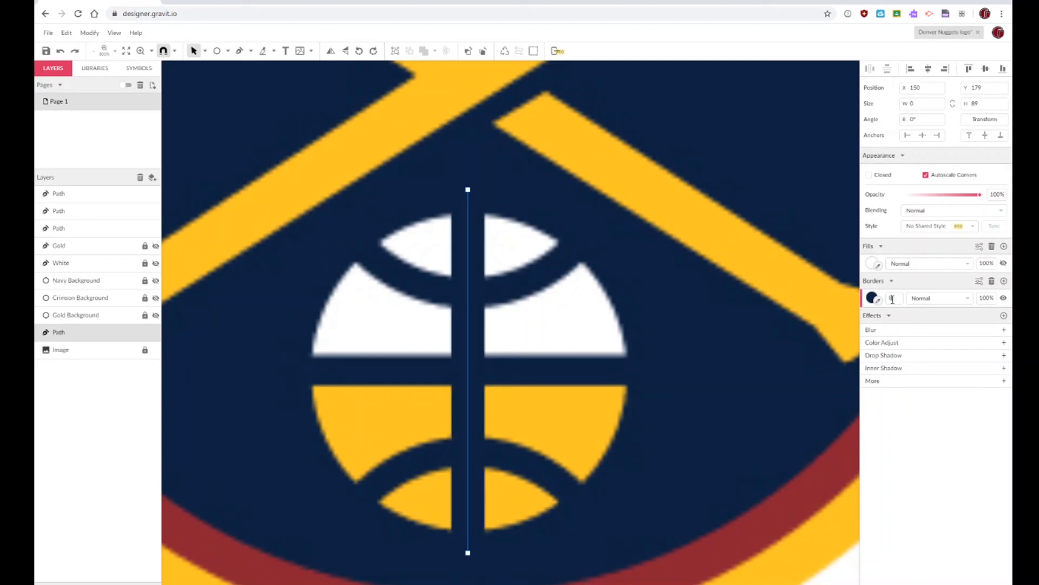
pyautogui.press('Down')
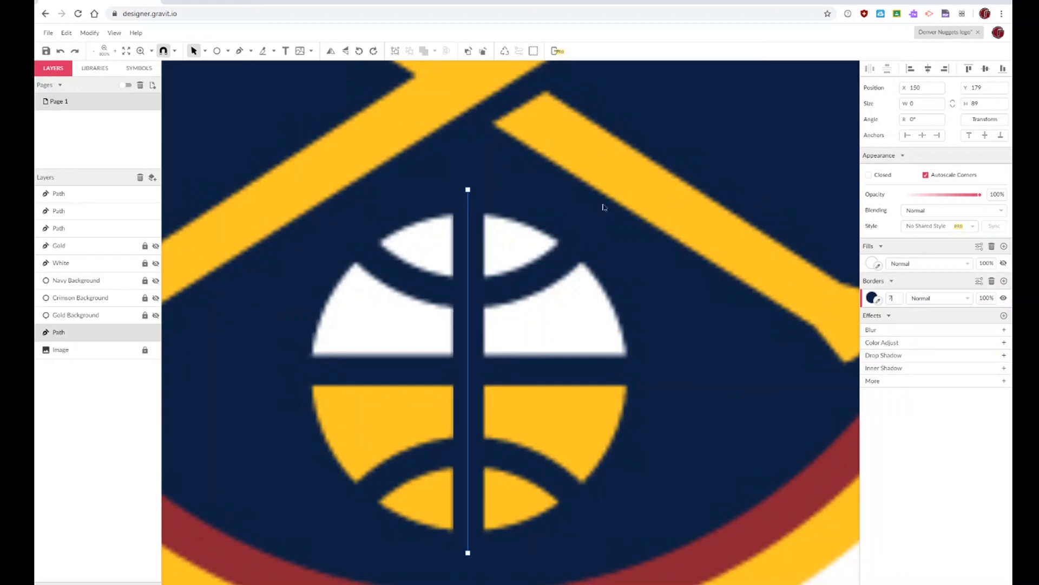
# Step: Try shifting both endpoints of the navy line 1 px sideways to center it in the basketball's vertical gap
pyautogui.click(469, 190)
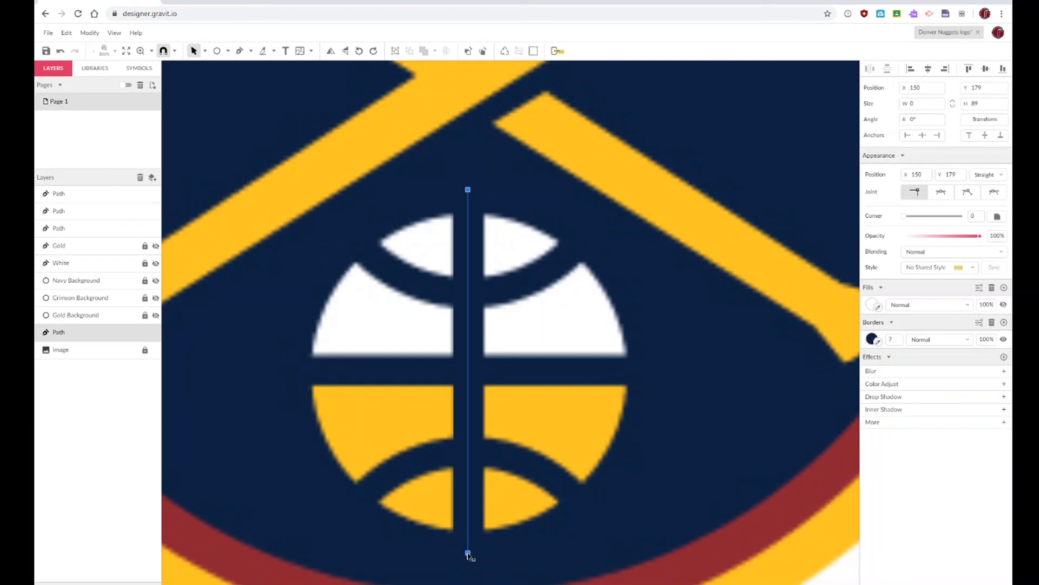
pyautogui.press('Right')
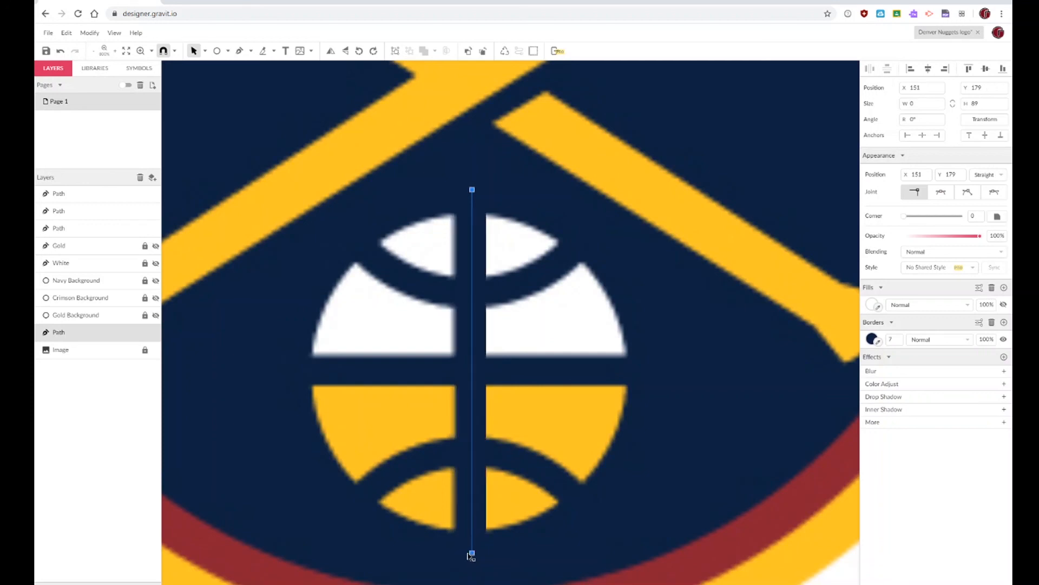
pyautogui.press('Left')
pyautogui.press('Right')
pyautogui.press('Left')
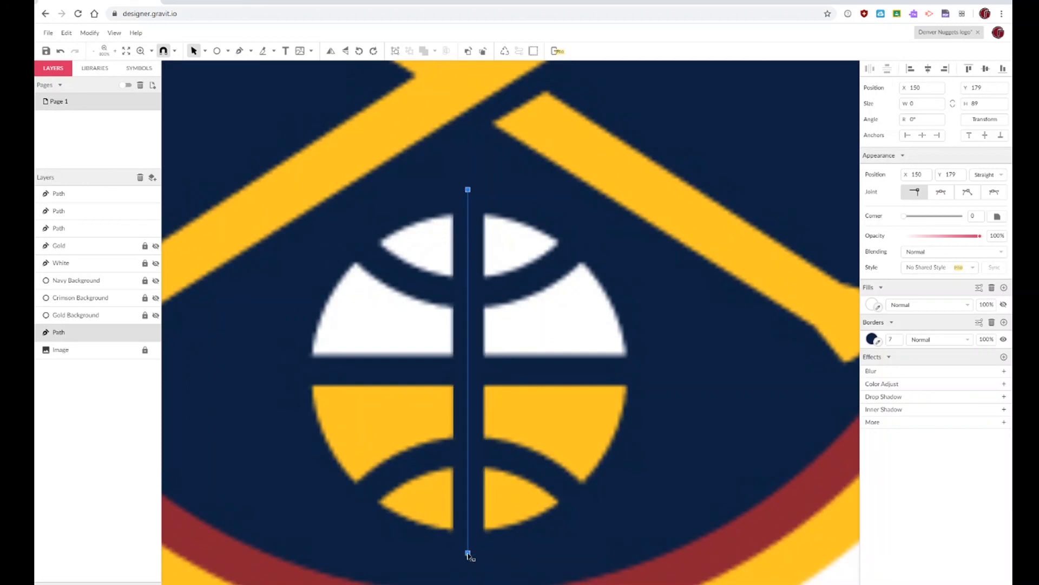
pyautogui.press('Right')
pyautogui.press('Left')
# Step: Move the navy line path to the top of the layer stack and show the gold, crimson and navy background circles
pyautogui.click(156, 320)
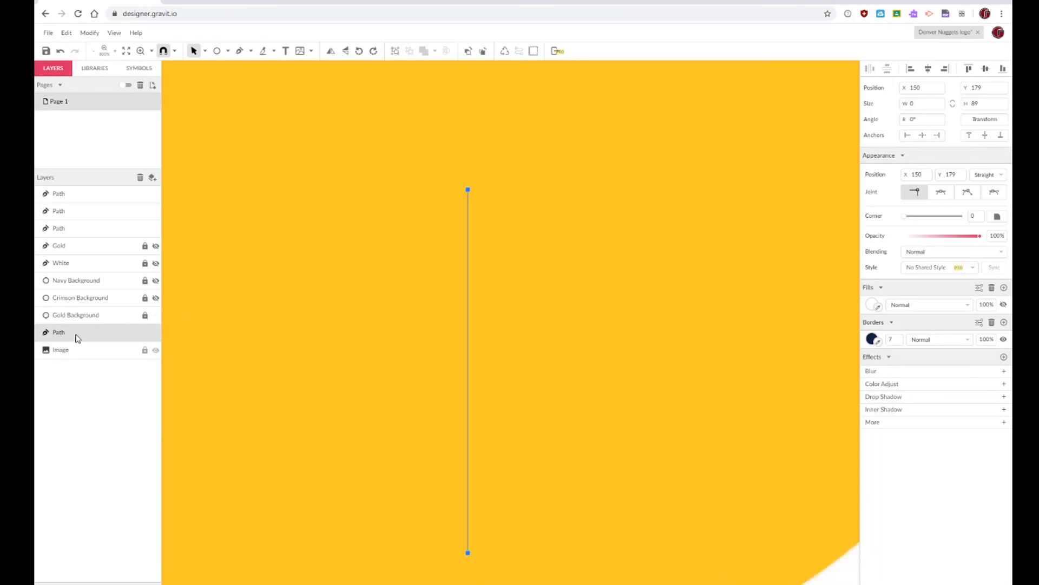
pyautogui.moveTo(79, 337); pyautogui.dragTo(78, 195)
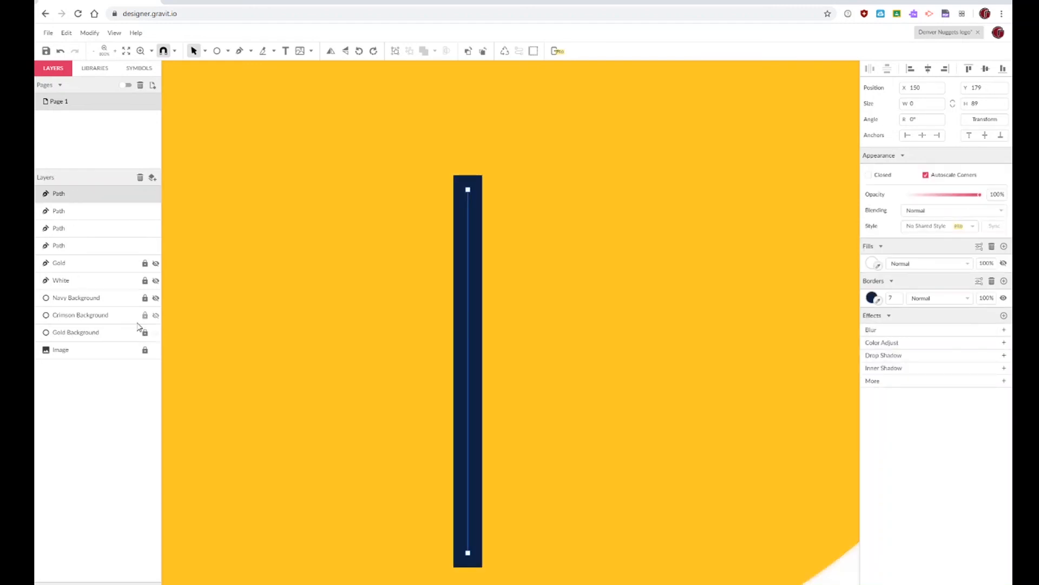
pyautogui.click(156, 316)
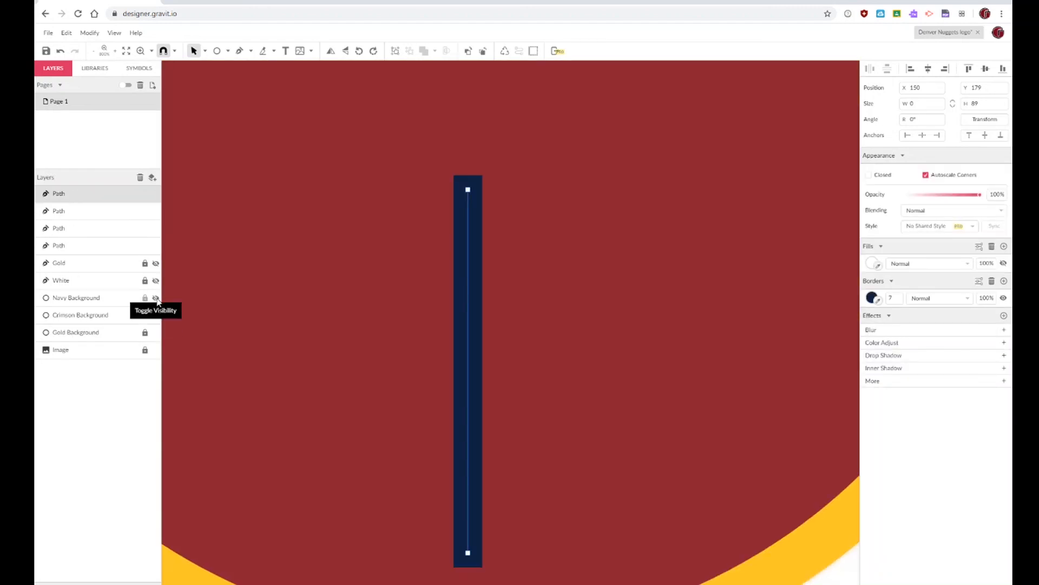
pyautogui.click(155, 298)
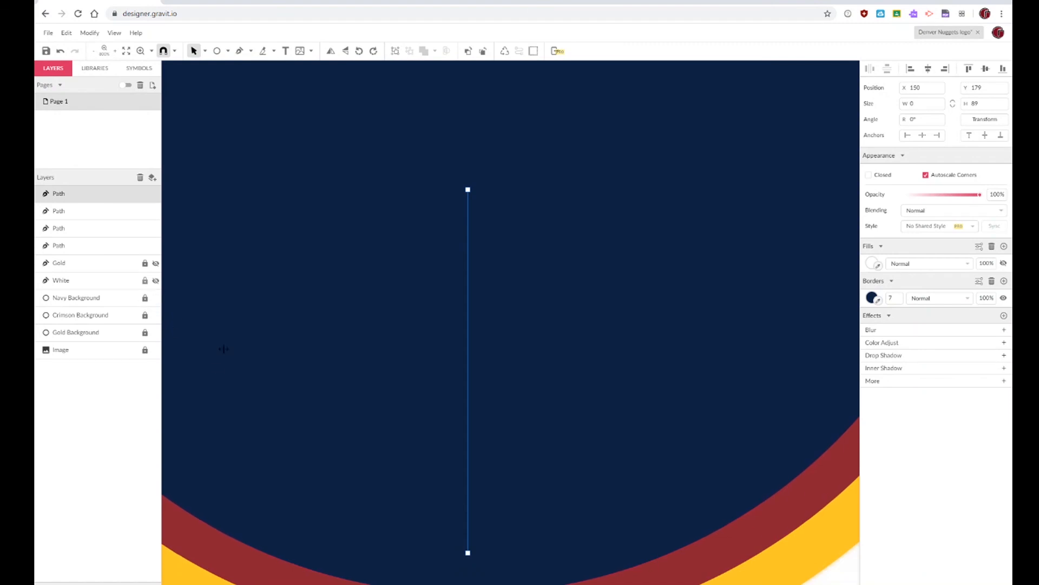
pyautogui.press('z')
pyautogui.keyDown('alt'); pyautogui.click(441, 386); pyautogui.keyUp('alt')
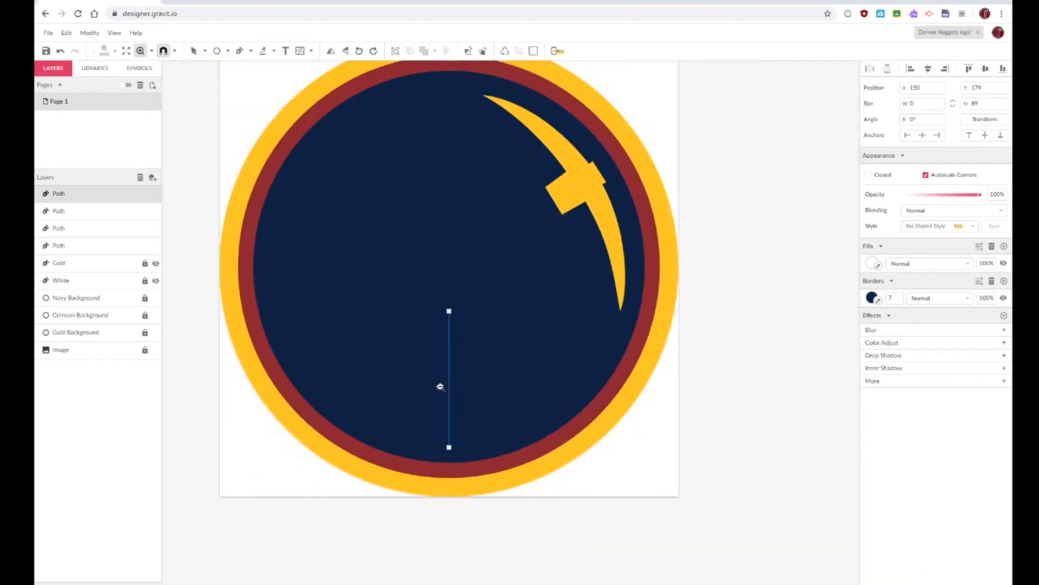
pyautogui.keyDown('alt'); pyautogui.click(441, 386); pyautogui.keyUp('alt')
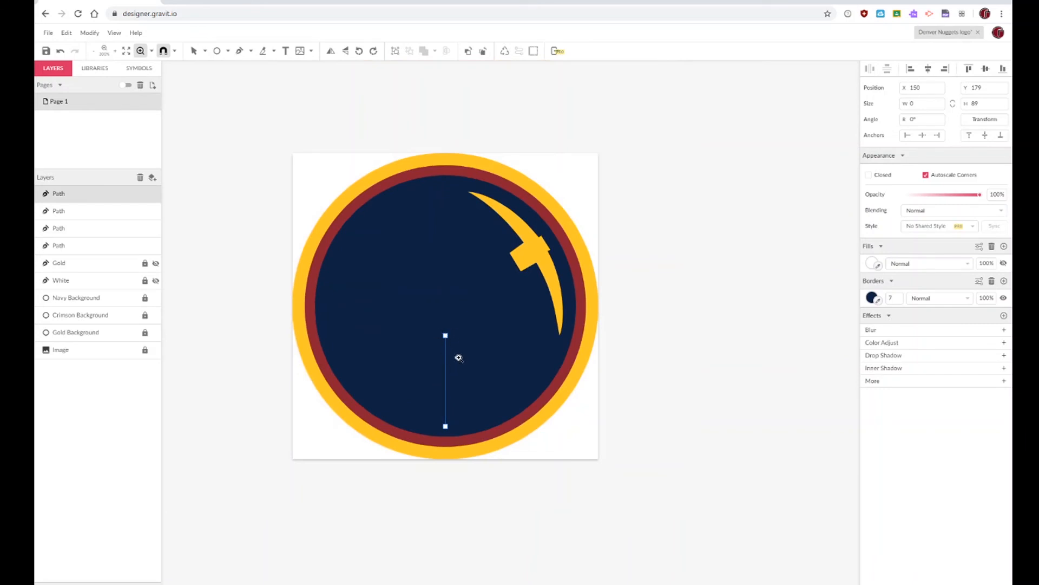
pyautogui.click(48, 34)
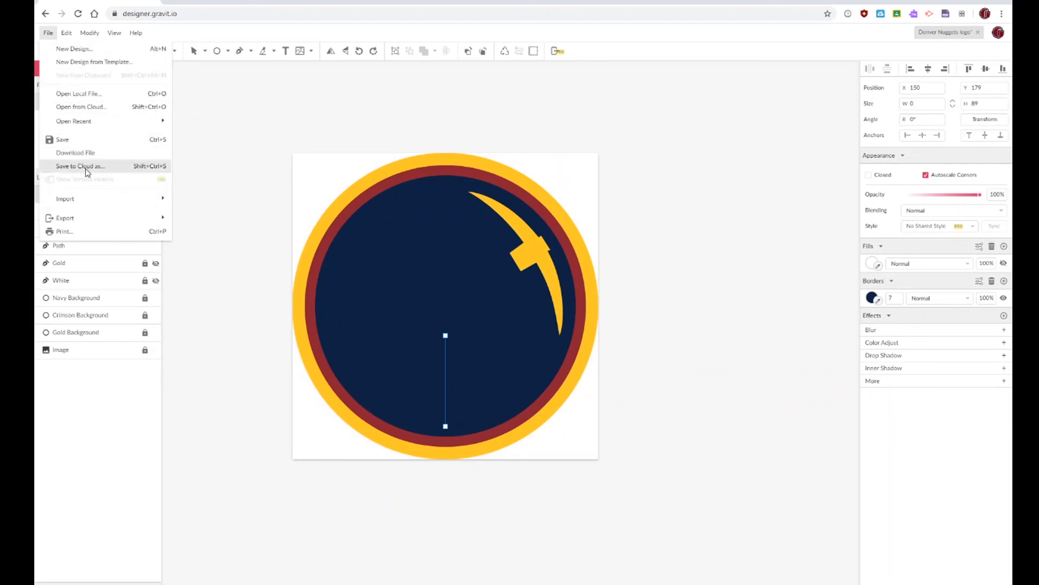
pyautogui.moveTo(82, 226)
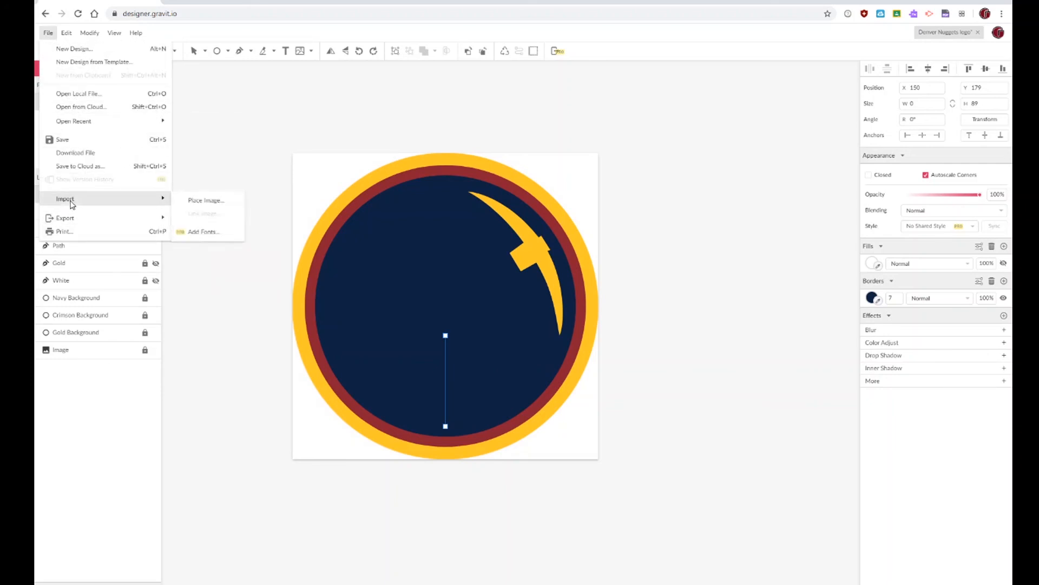
pyautogui.click(63, 140)
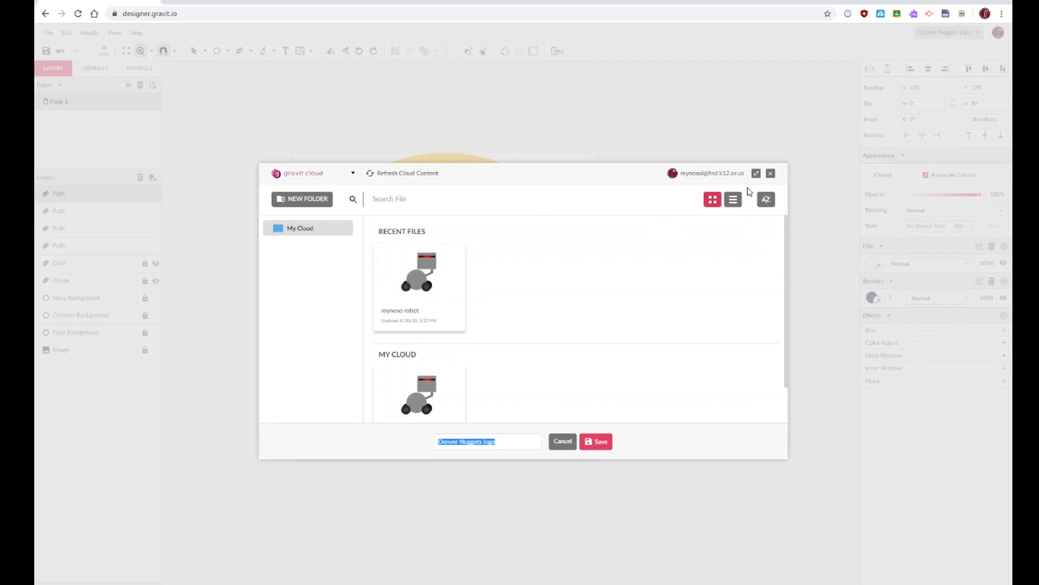
pyautogui.click(771, 173)
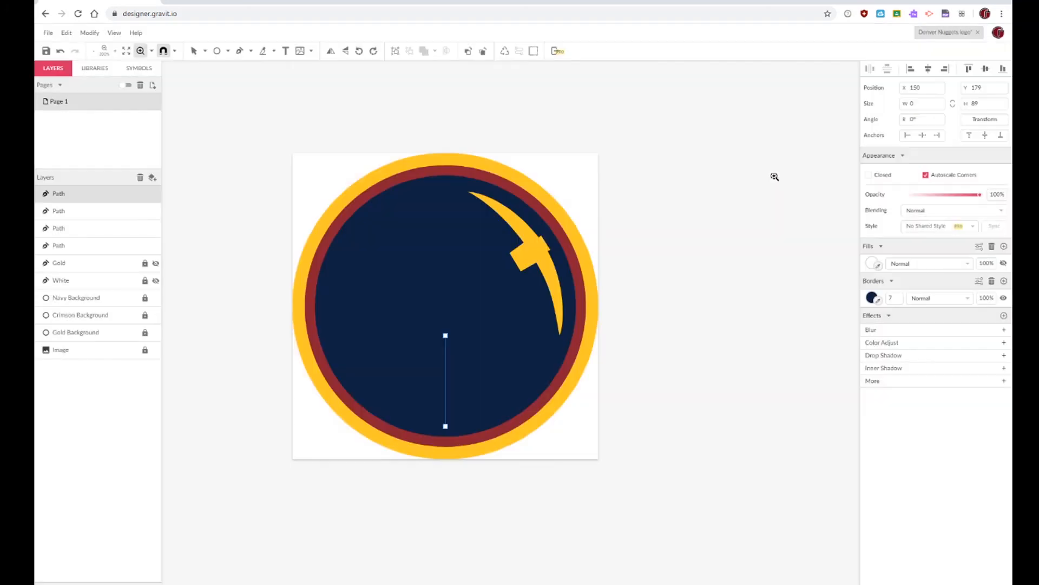
# Step: Export the design as a Scalable Vector Graphics (.svg) file
pyautogui.click(48, 32)
pyautogui.moveTo(73, 222)
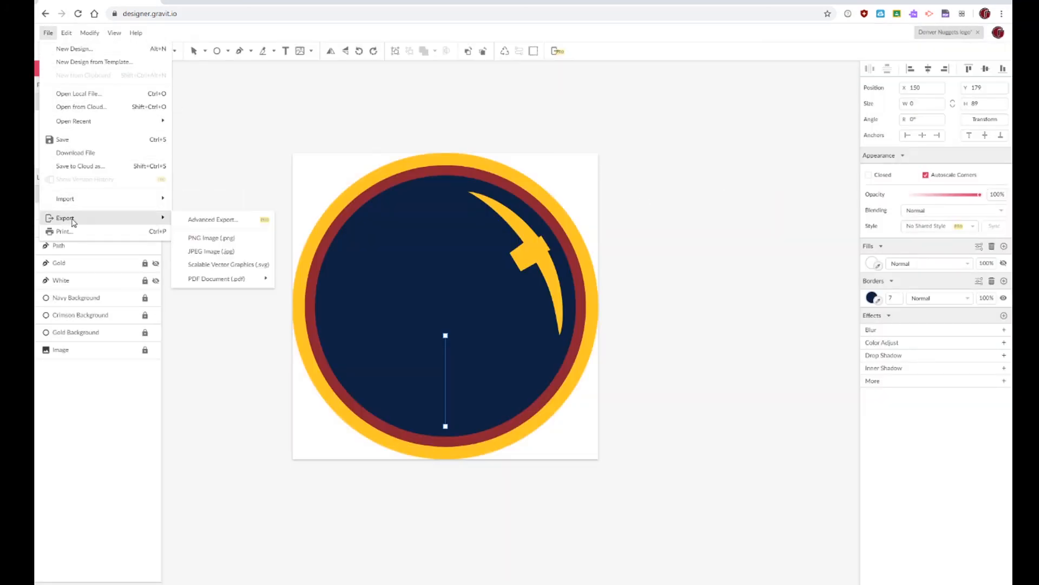
pyautogui.click(220, 265)
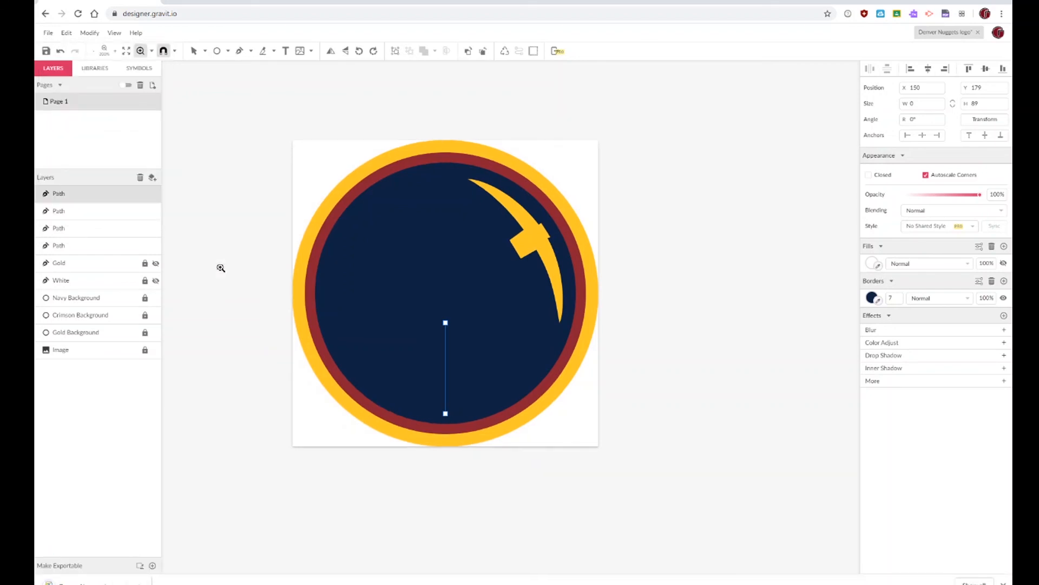